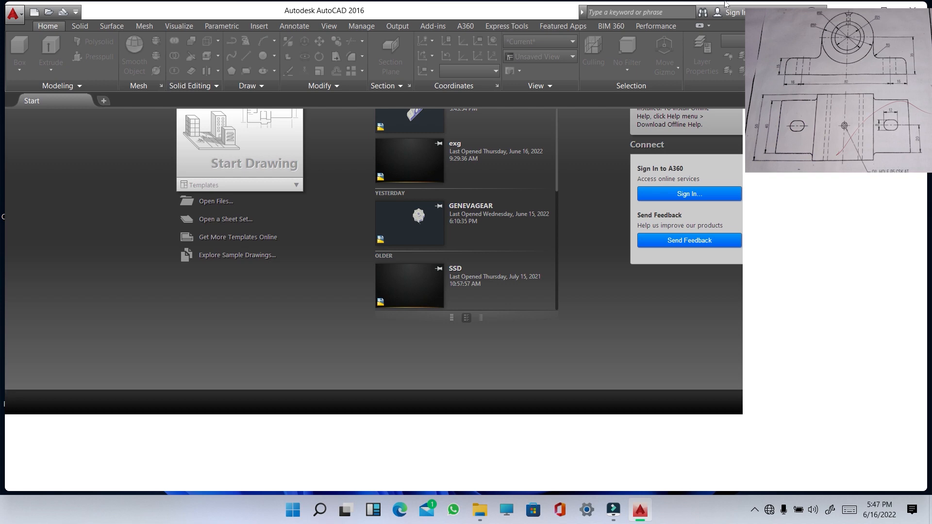
Start a new drawing and set its model space limits from 0,0 to 500,500
left_click(293, 164)
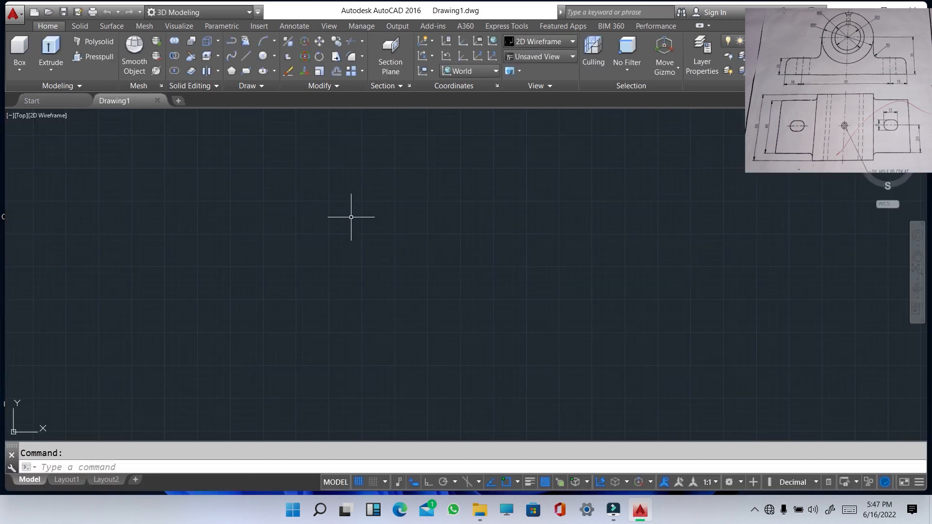
scroll(359, 224, "down", 2)
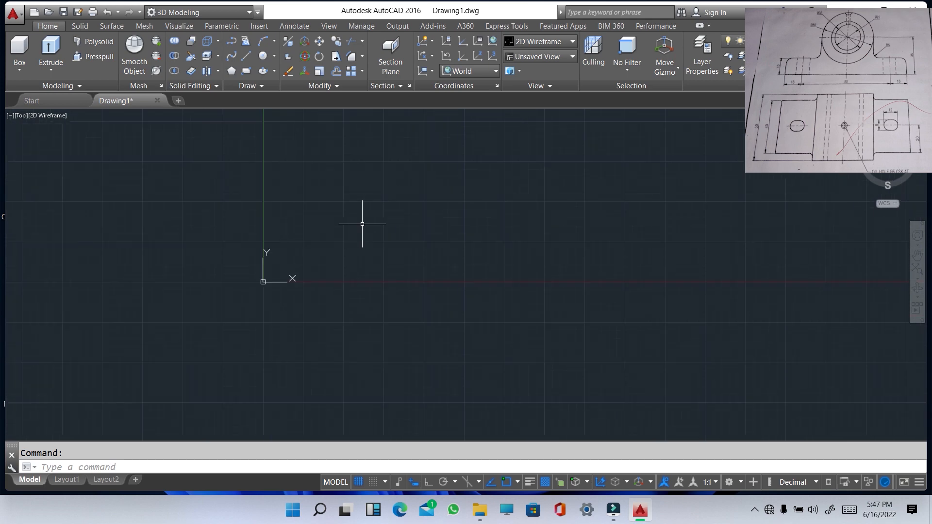
type("LIMIT")
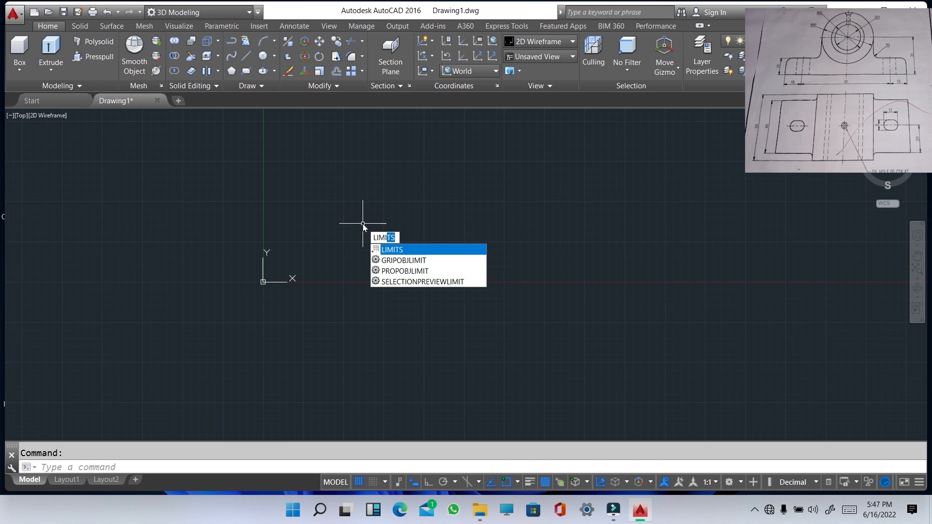
key("Return")
type("0")
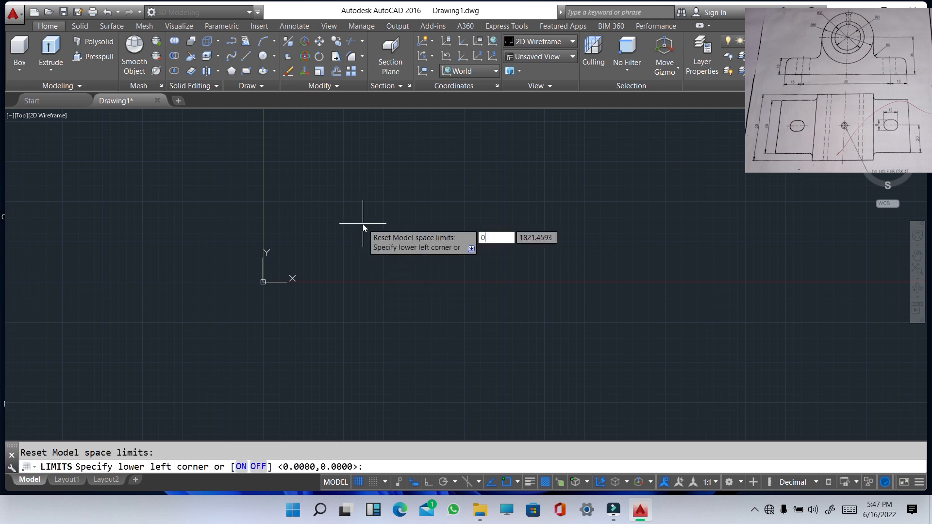
key("Tab")
type("0")
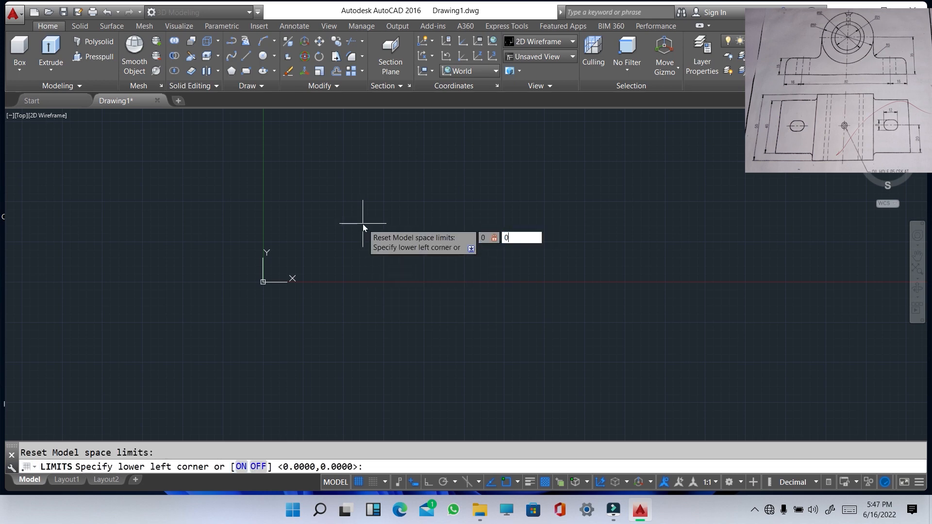
key("Return")
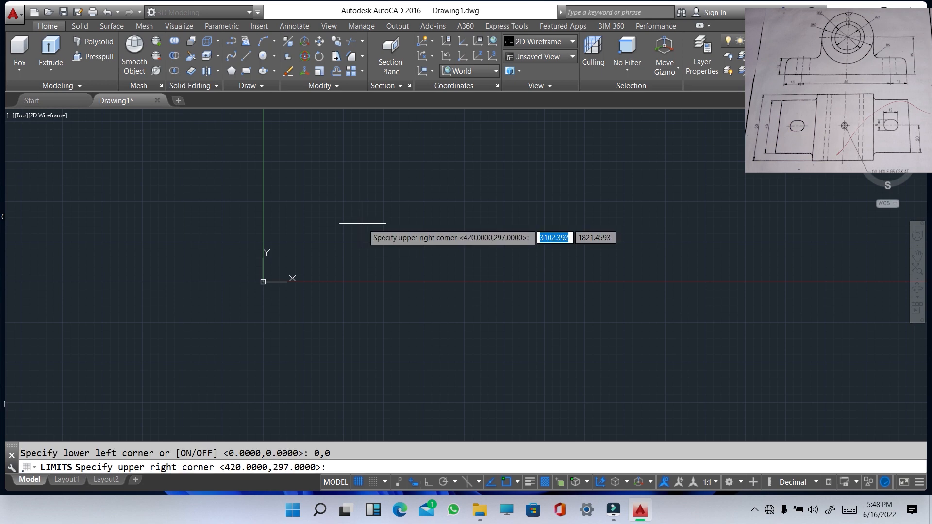
type("500")
key("Tab")
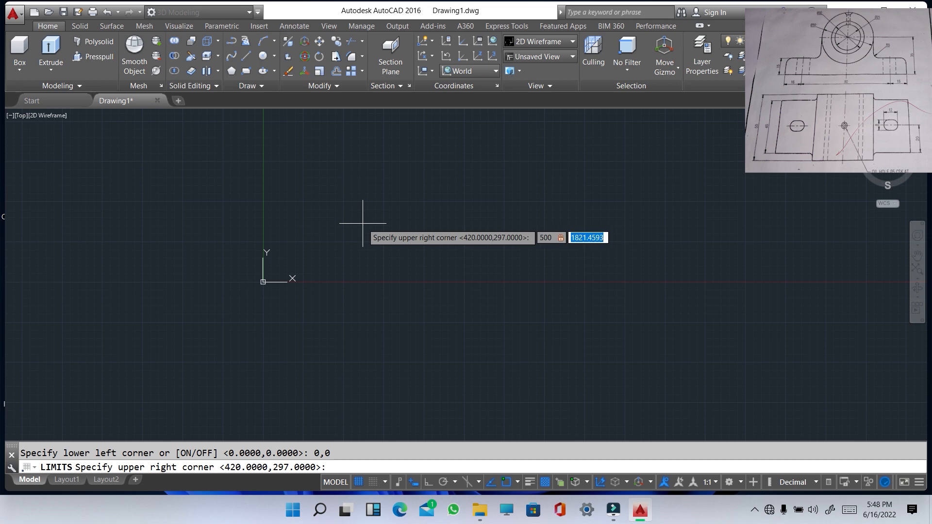
type("500")
key("Return")
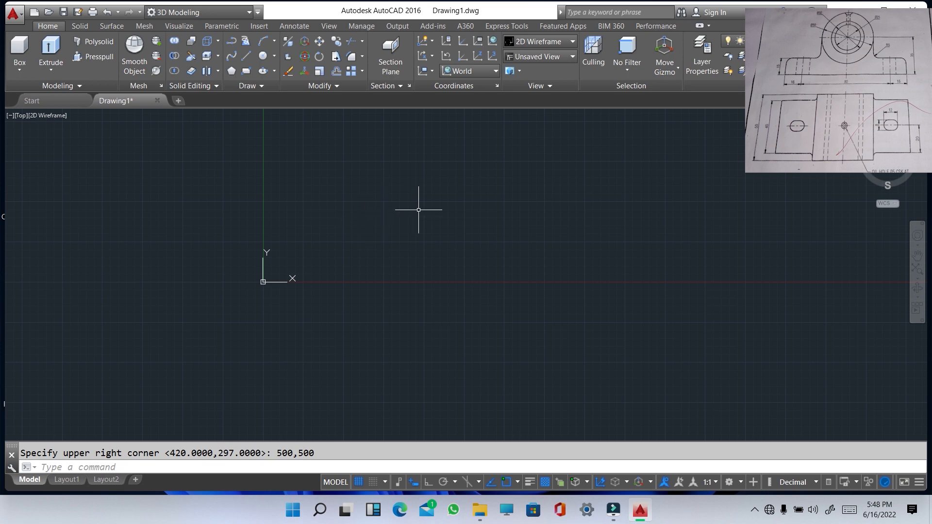
Zoom to the full drawing limits with the All option of the Zoom command
type("ZOOM")
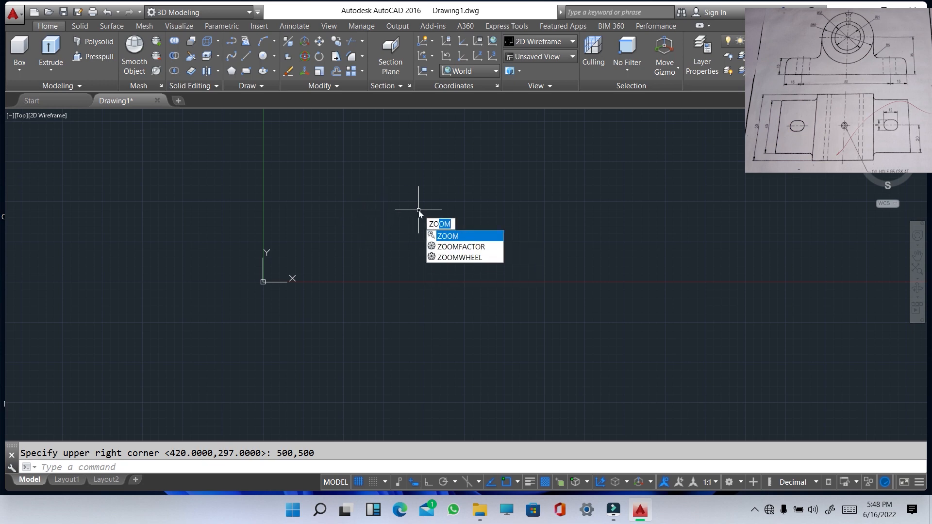
key("Return")
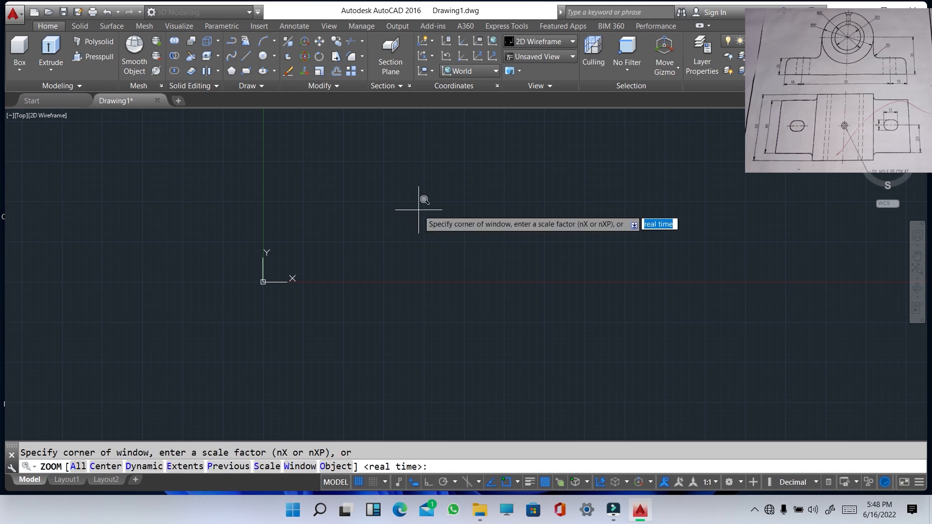
type("a")
key("Return")
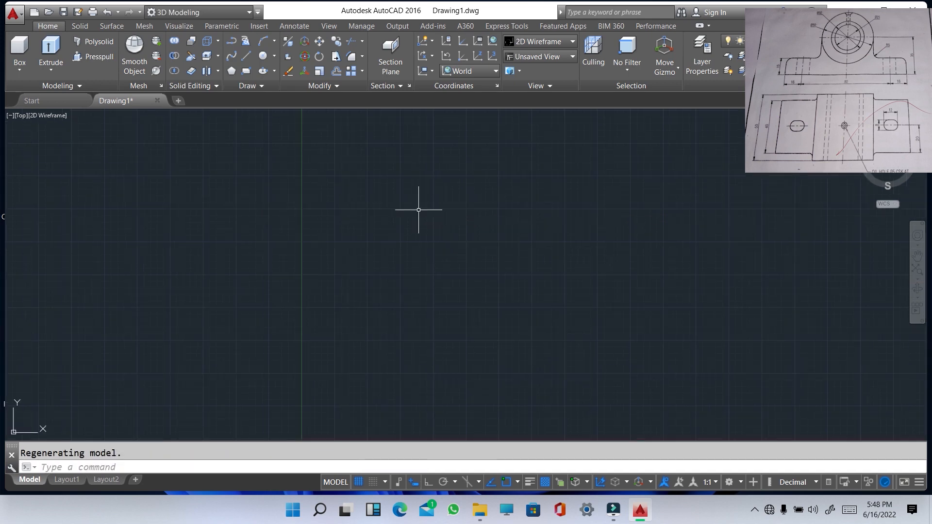
scroll(438, 298, "down", 5)
Confirm the object snap settings with all snap modes and object snap tracking enabled
type("O")
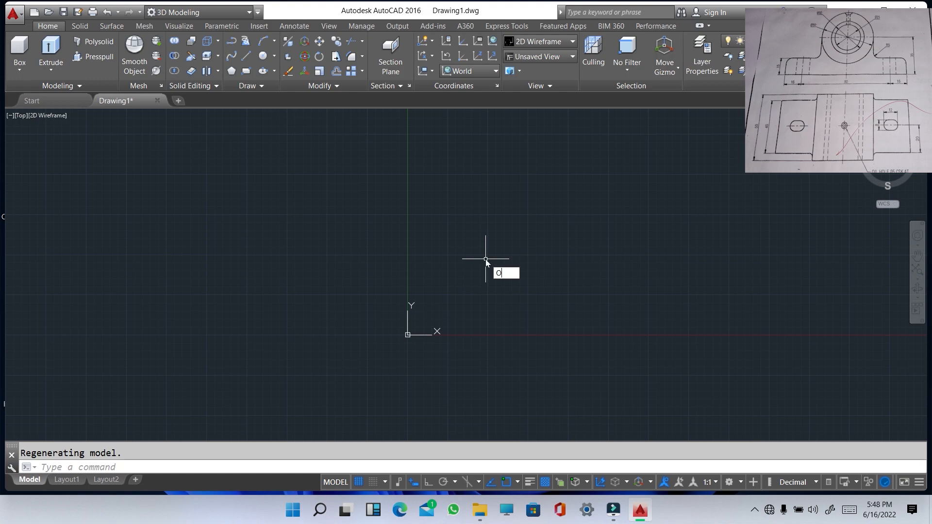
type("SN")
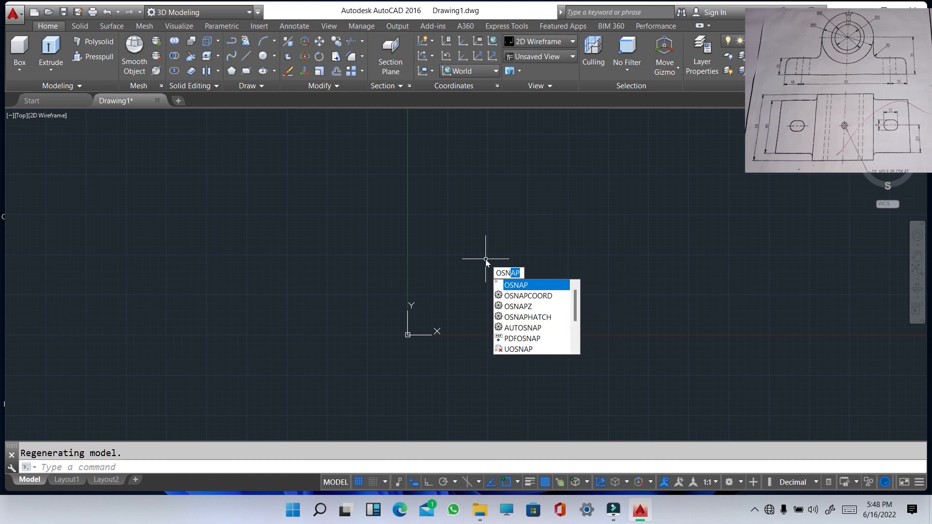
key("Return")
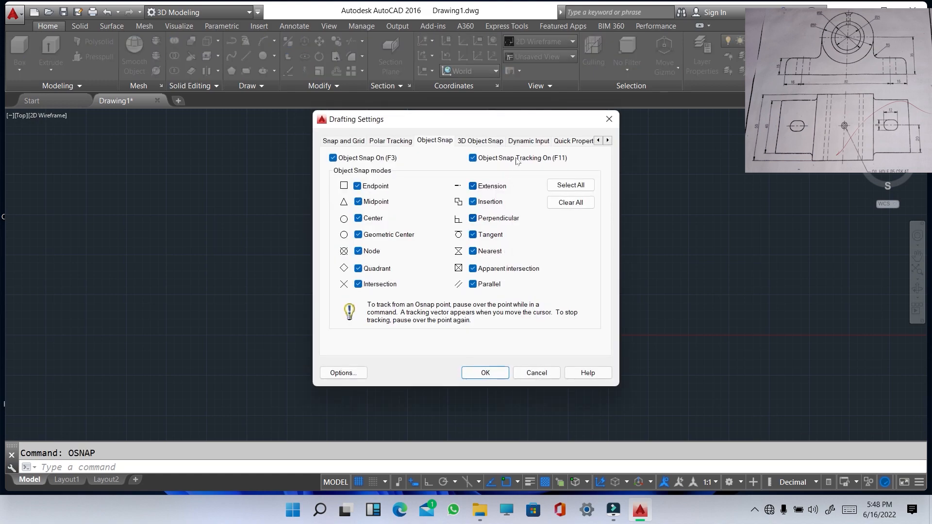
left_click(485, 373)
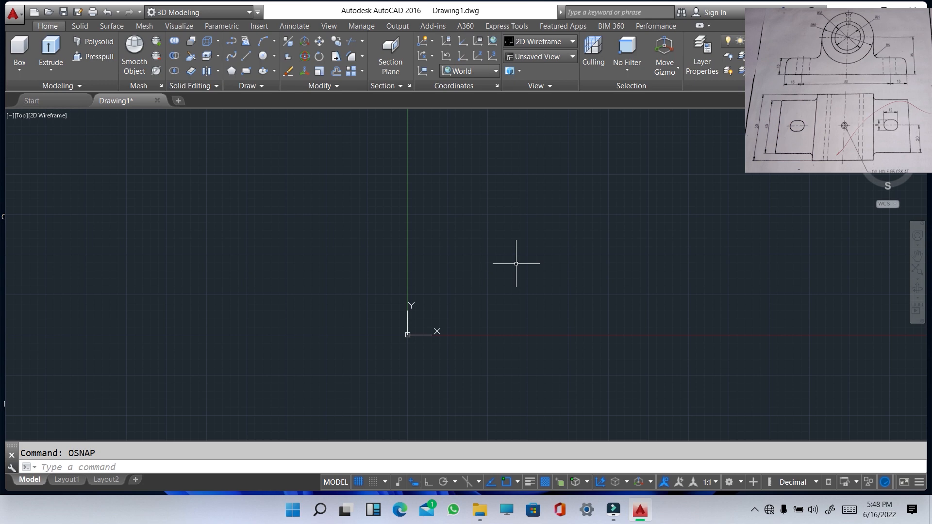
Turn ortho mode on
type("O")
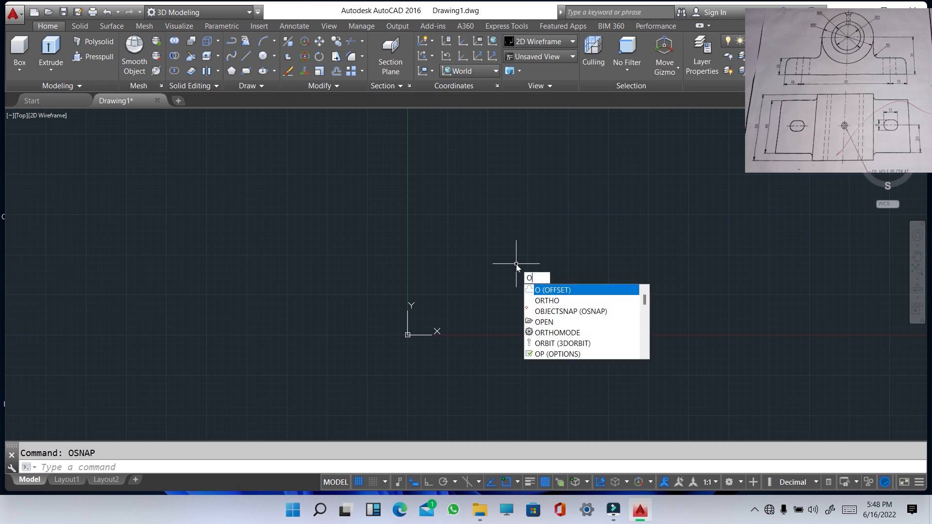
key("Down")
key("Return")
left_click(592, 329)
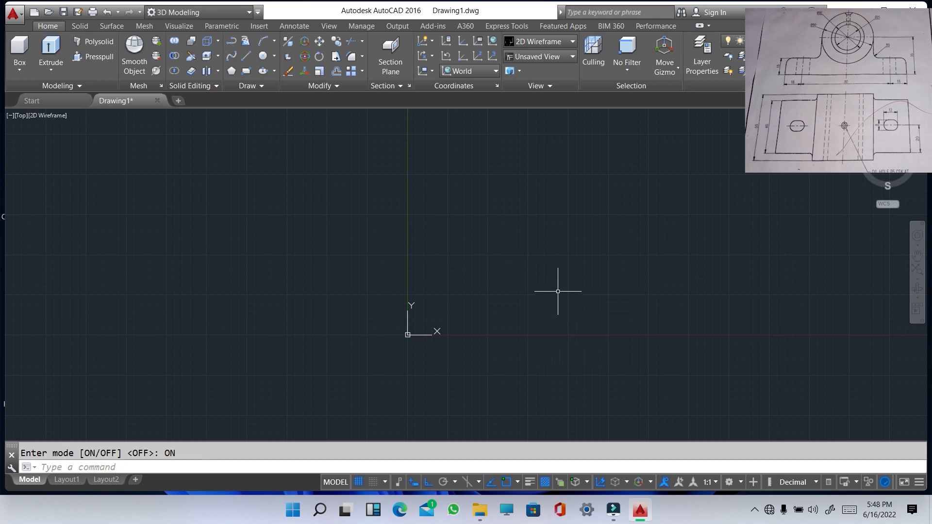
Draw the base's bottom edge as three consecutive horizontal line segments of 16, 80 and 16 units, running in the positive X direction
type("L")
key("Return")
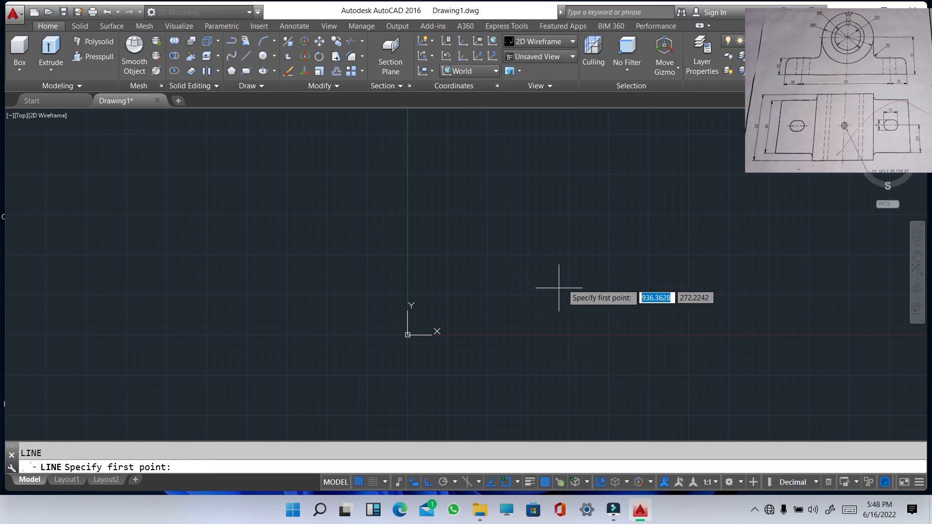
left_click(538, 281)
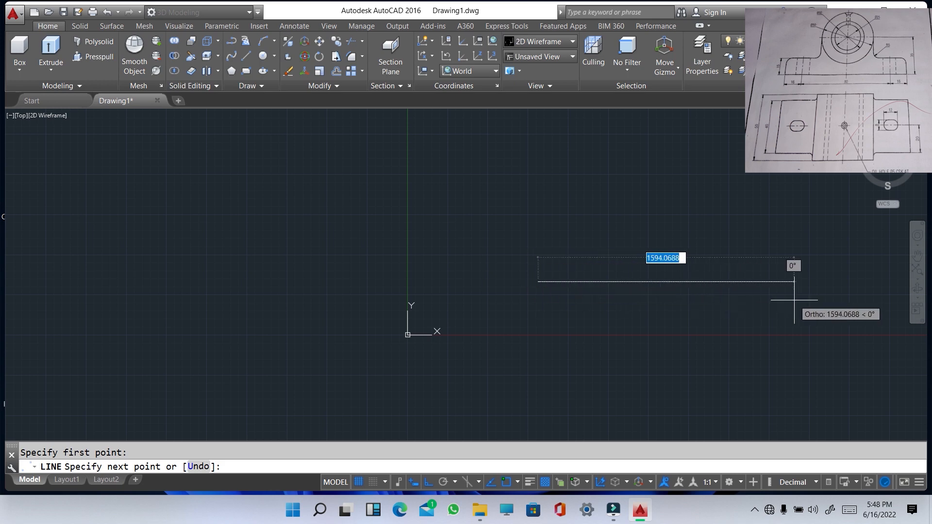
type("16")
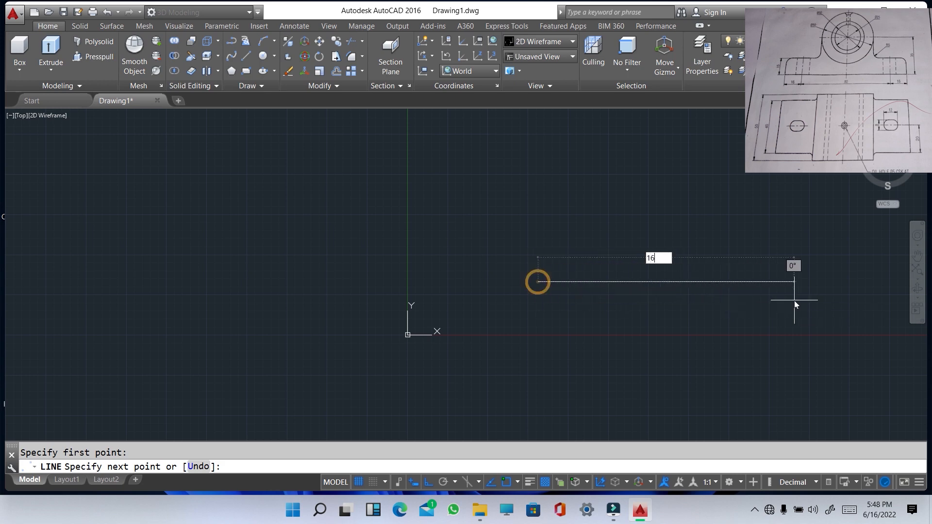
key("Return")
type("80")
key("Return")
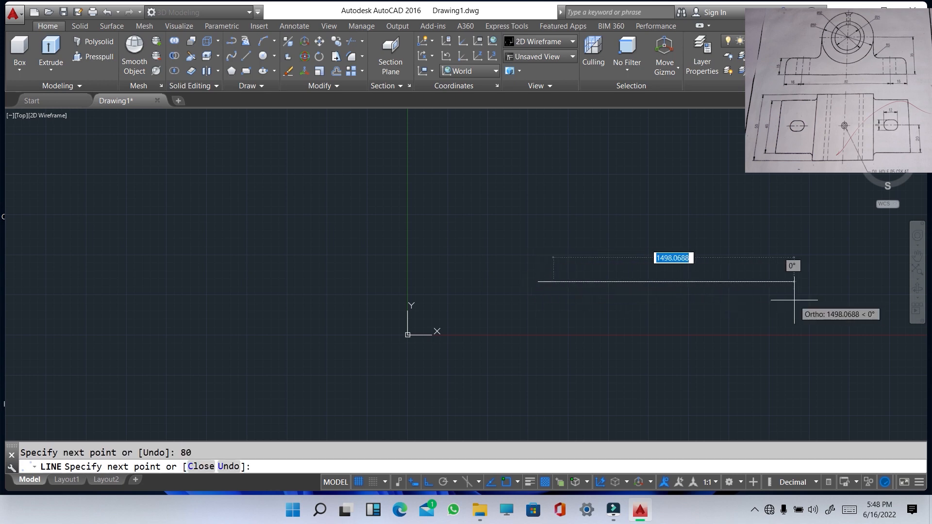
type("16")
key("Return")
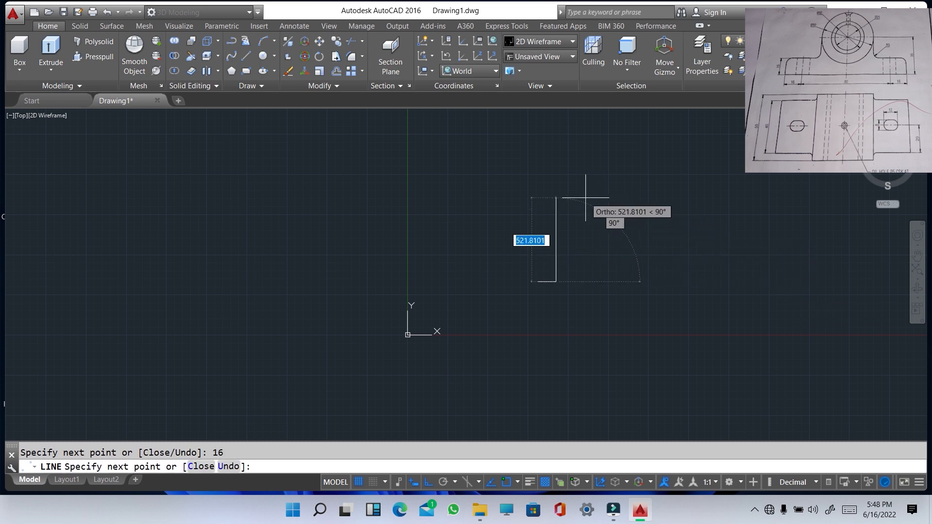
Complete the base outline with a 15-unit upward line, top segments of 16, 80 and 16 units, and a closing line to the start point
type("15")
key("Return")
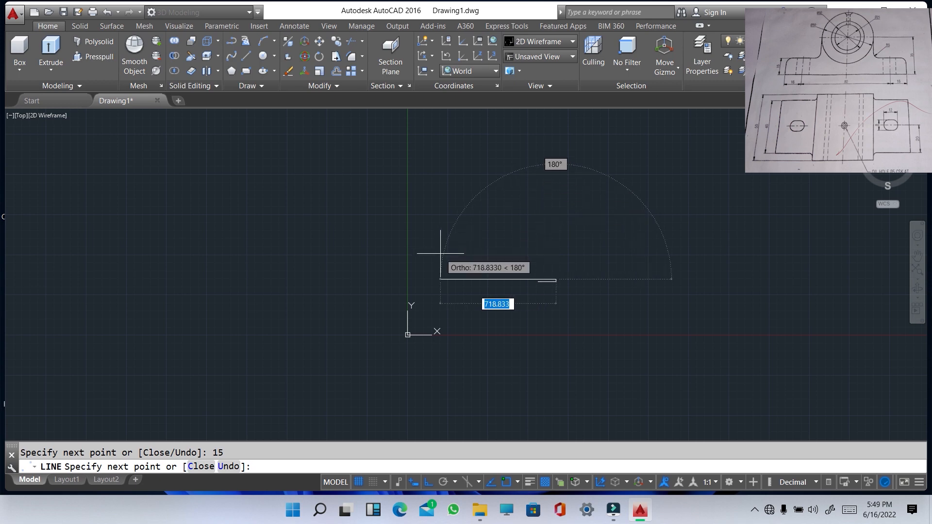
type("16")
key("Return")
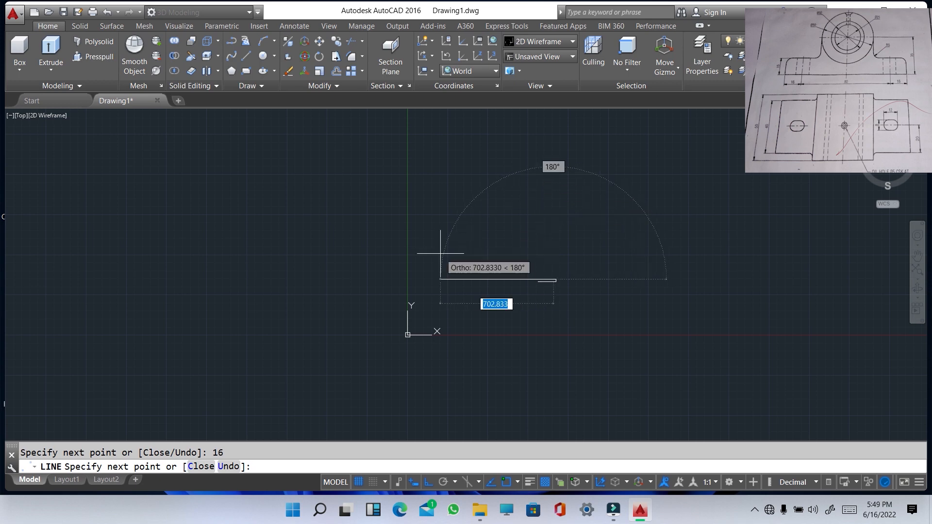
type("80")
key("Return")
type("16")
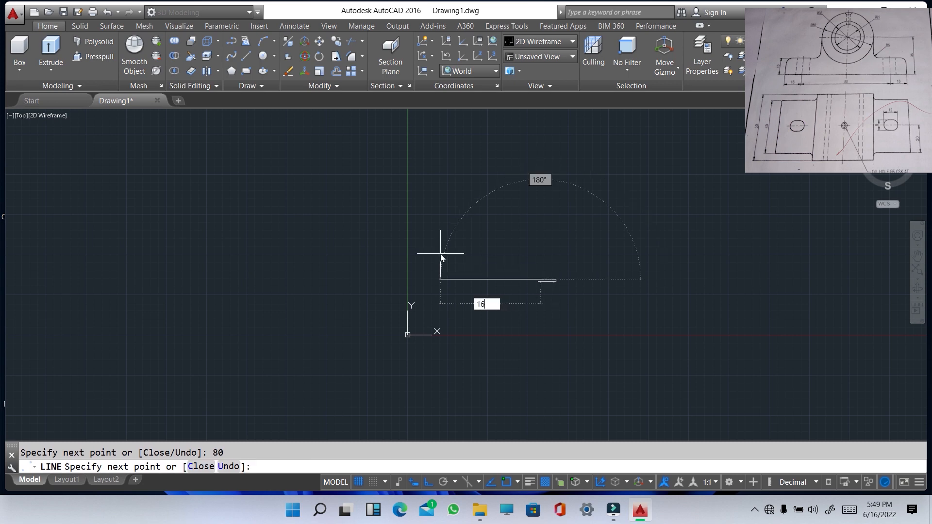
key("Return")
scroll(536, 297, "up", 8)
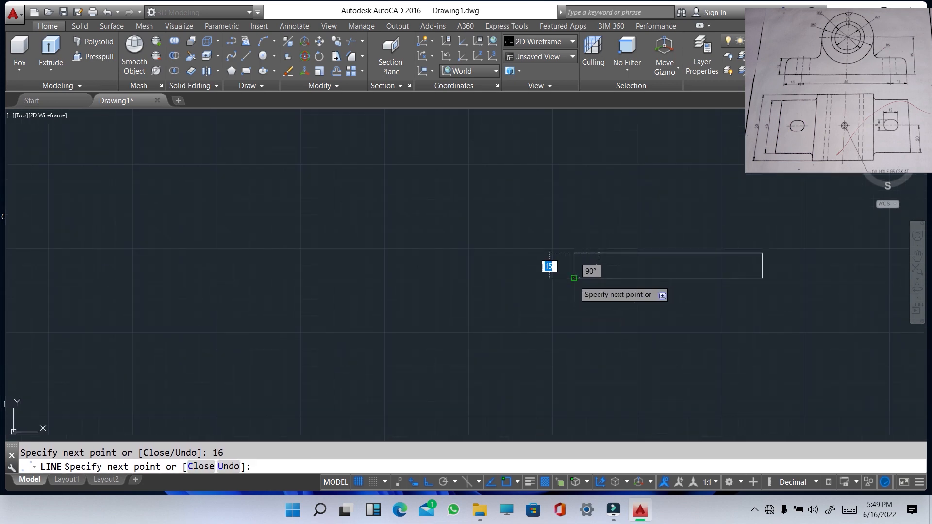
left_click(575, 278)
key("Escape")
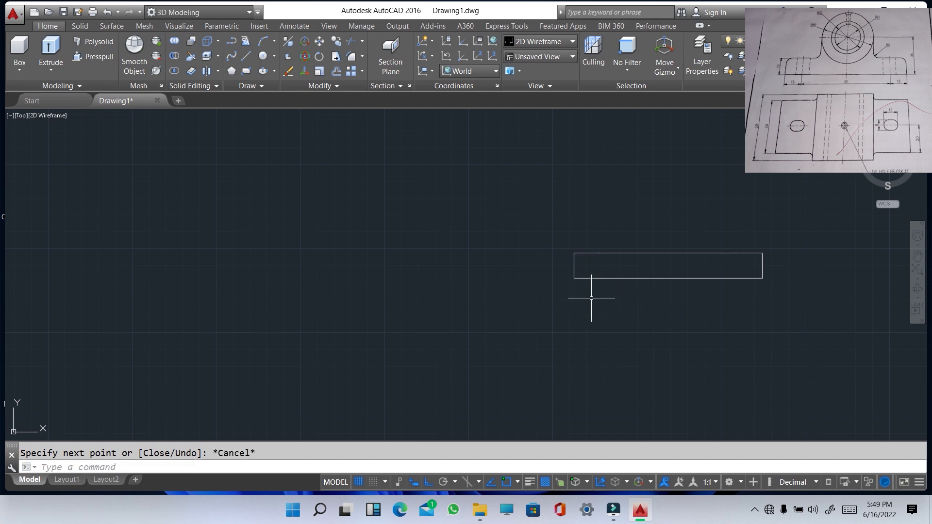
Draw a 35-unit vertical line upward from the midpoint of the base's bottom edge
scroll(631, 309, "up", 2)
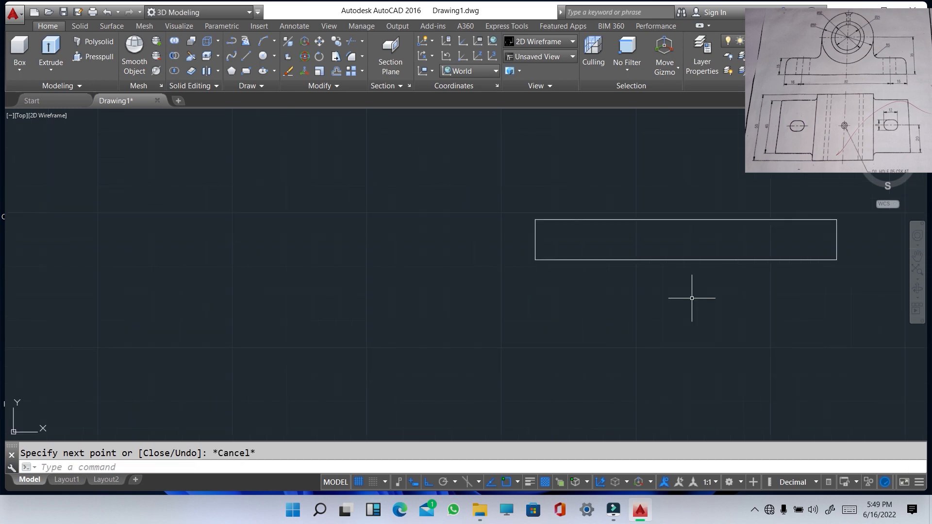
scroll(691, 299, "down", 2)
middle_click_drag(736, 312, 633, 315)
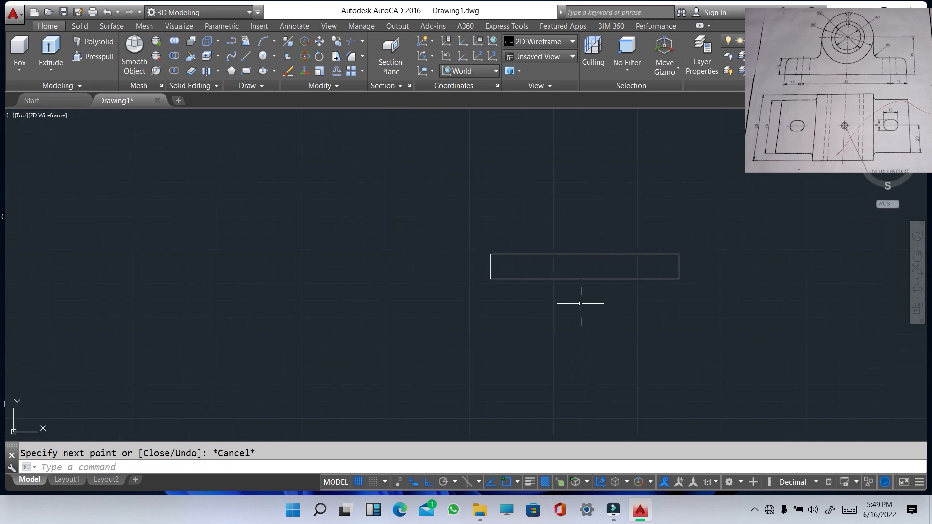
type("l")
key("Return")
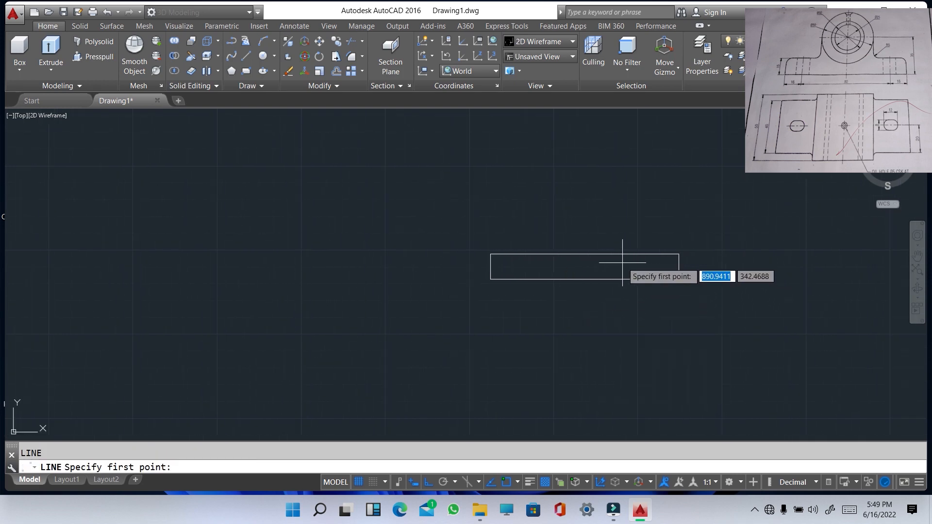
left_click(582, 278)
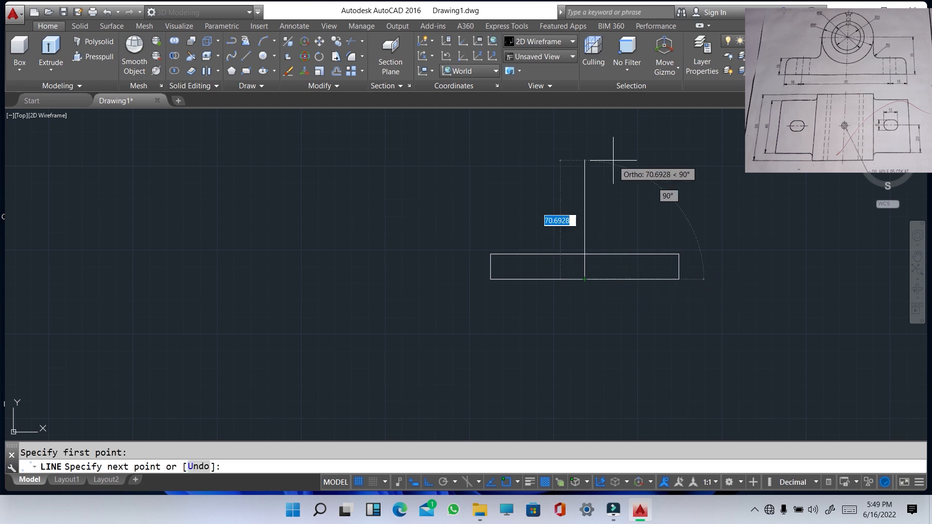
type("35")
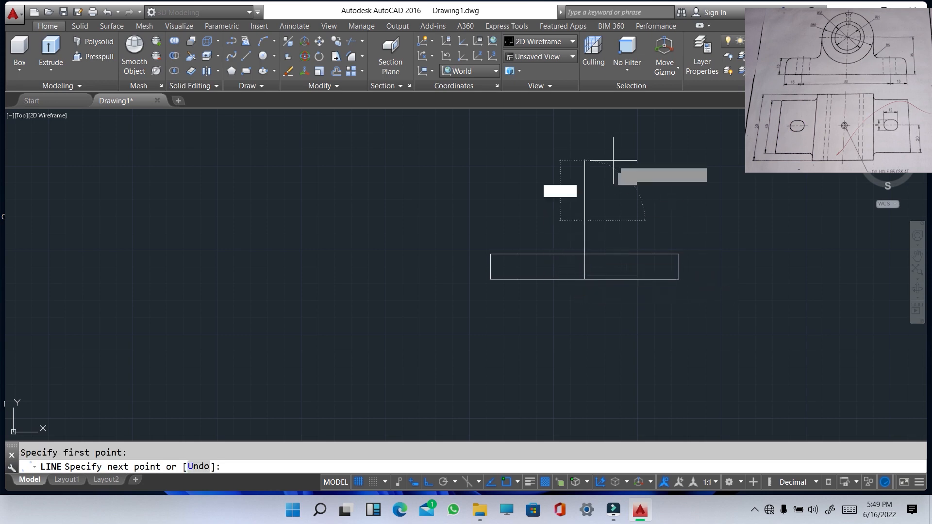
key("Return")
key("Escape")
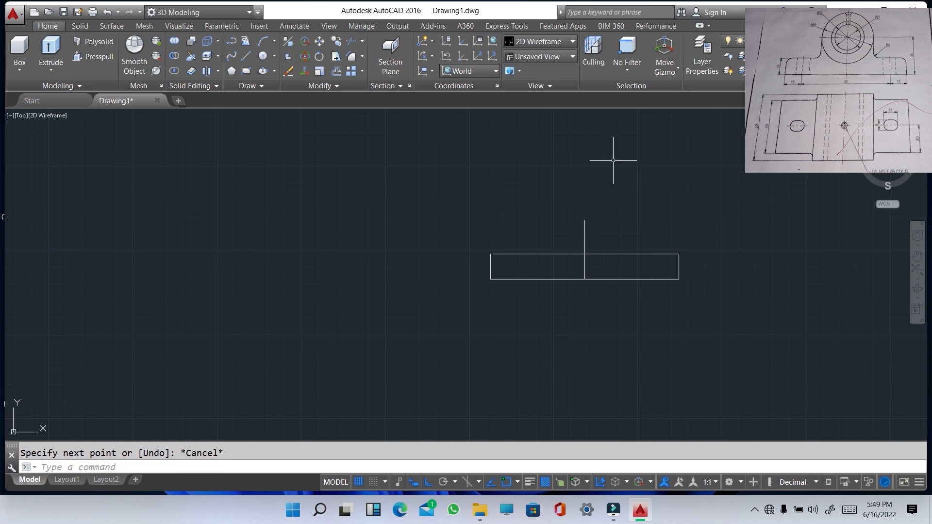
Draw a circle of radius 25 centred on the upper end of the vertical centre line
type("c")
key("Return")
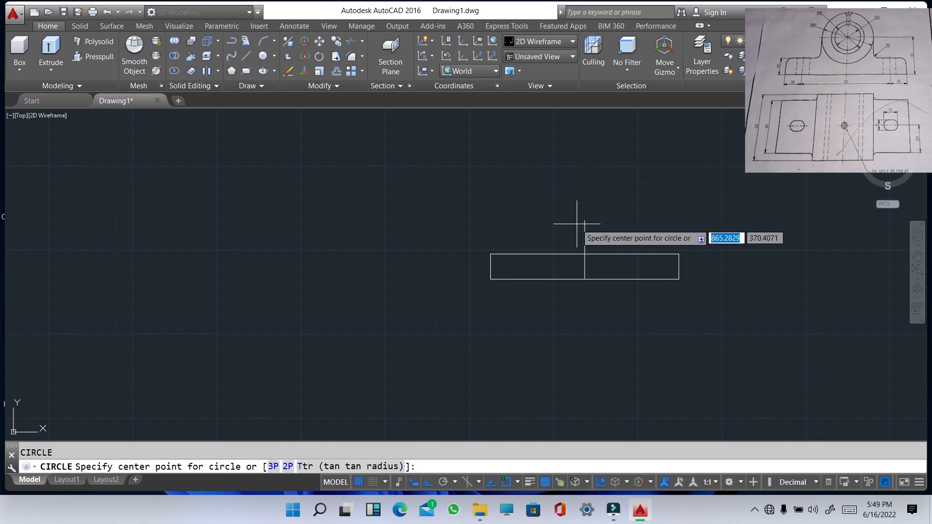
left_click(584, 221)
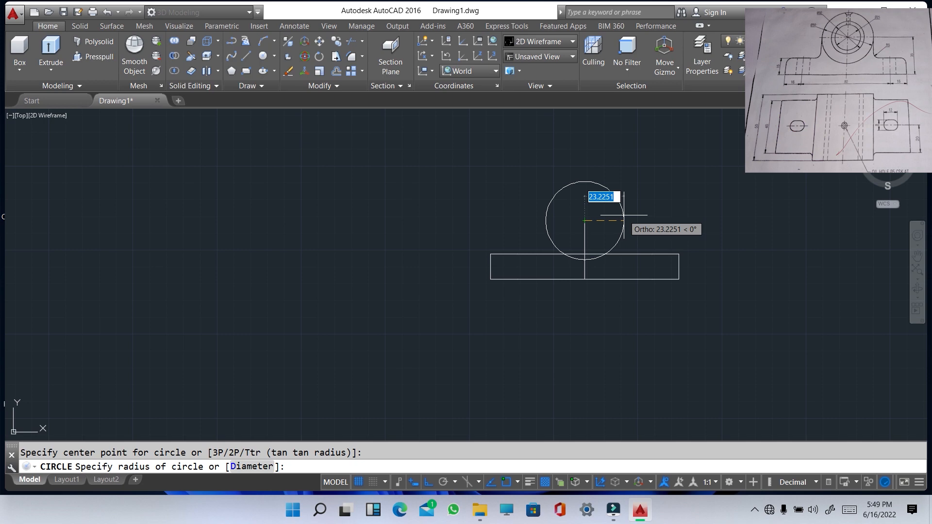
type("25")
key("Return")
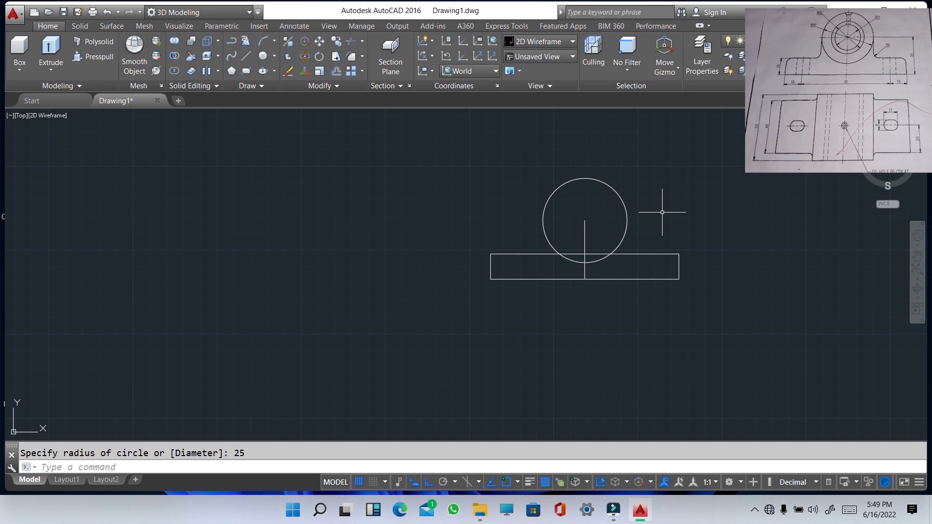
Configure the drawing units to a length precision of 0.00 with Millimeters as the insertion scale
type("UNITS")
key("Return")
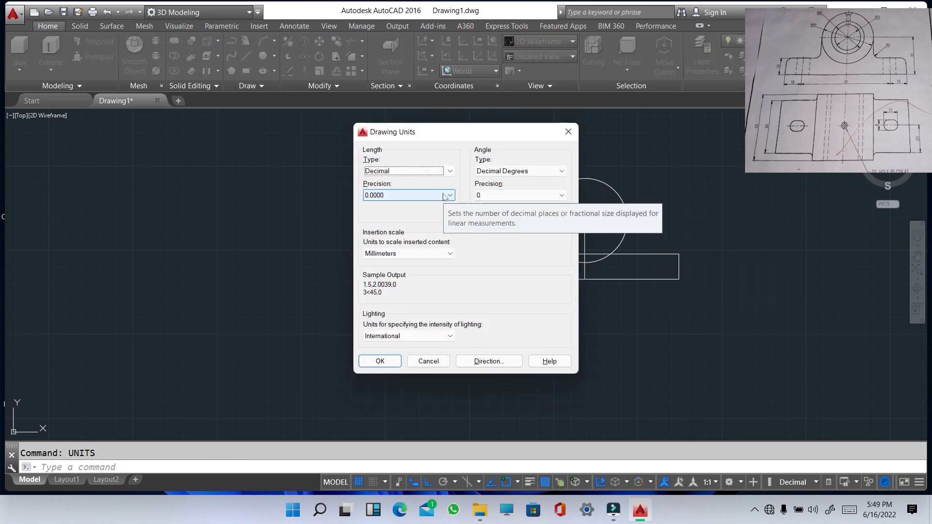
left_click(444, 196)
left_click(425, 220)
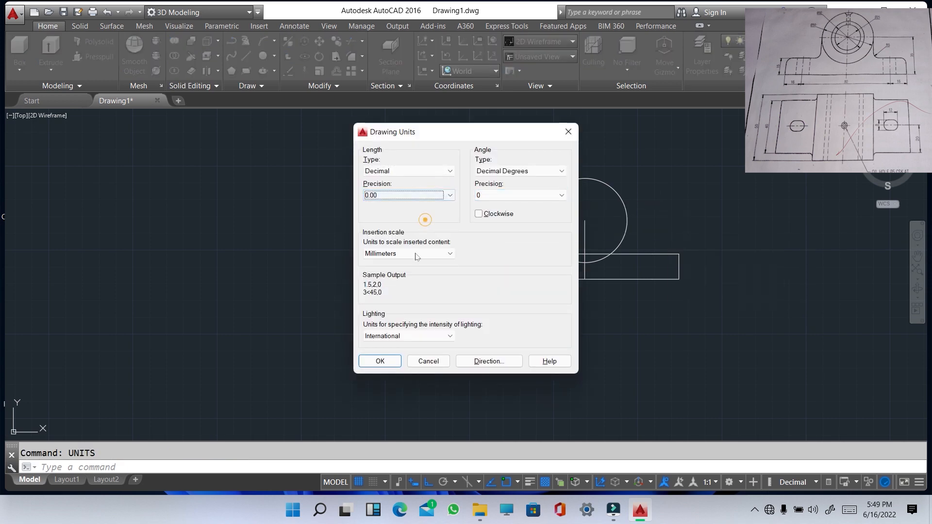
left_click(412, 255)
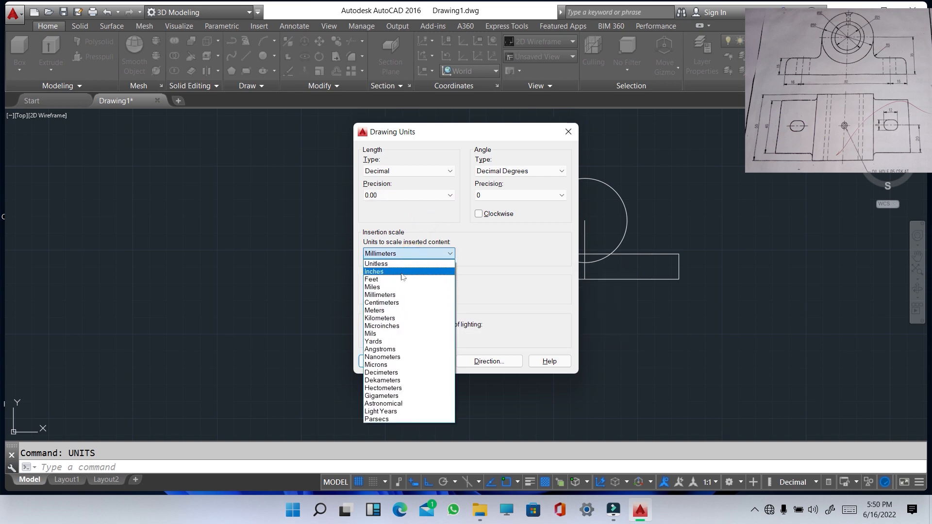
left_click(402, 294)
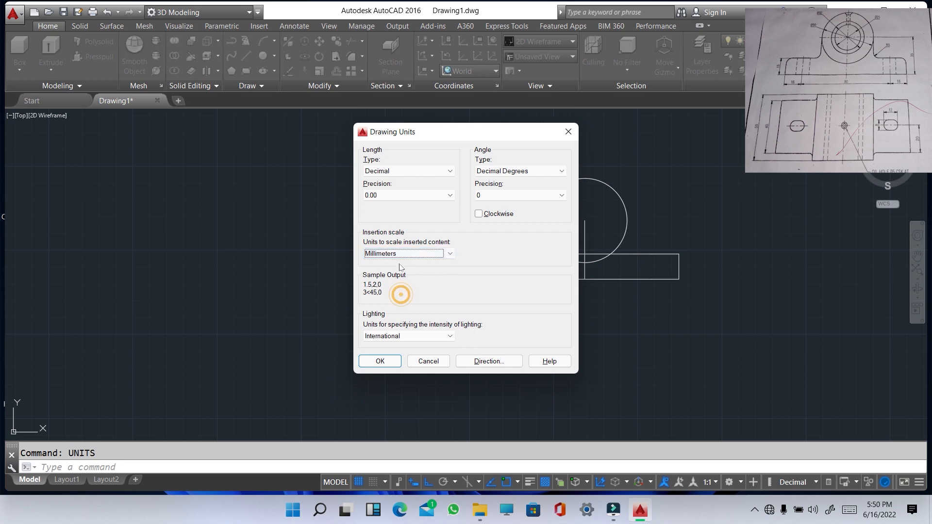
left_click(381, 361)
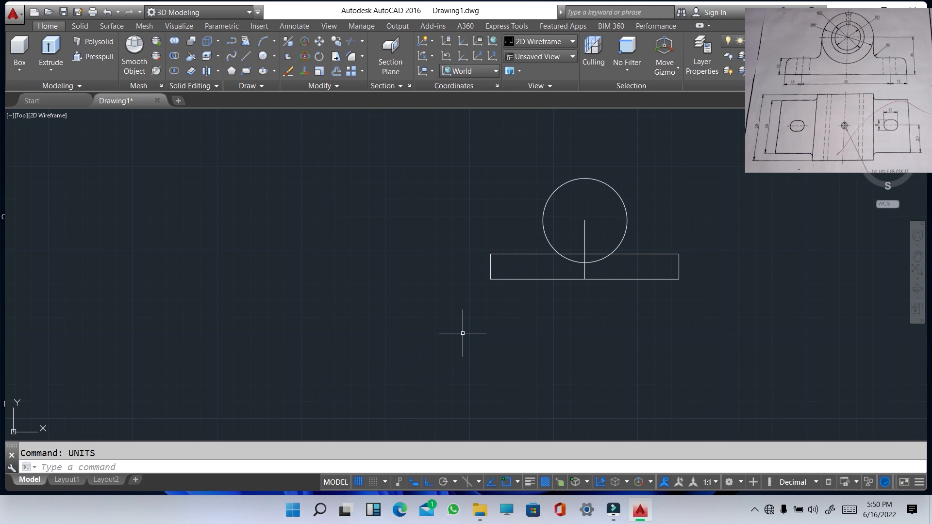
Draw a vertical line from the circle's right quadrant down to the base's top edge
type("l")
key("Return")
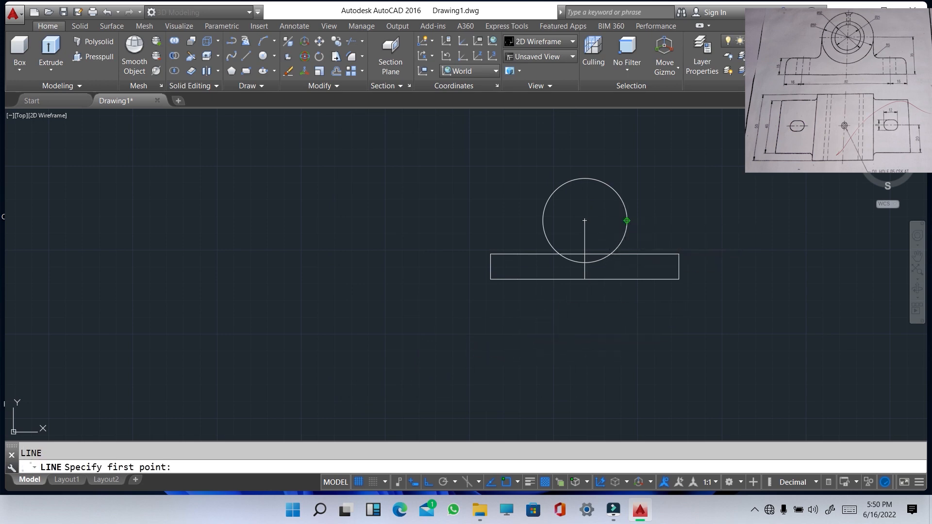
left_click(626, 221)
left_click(627, 254)
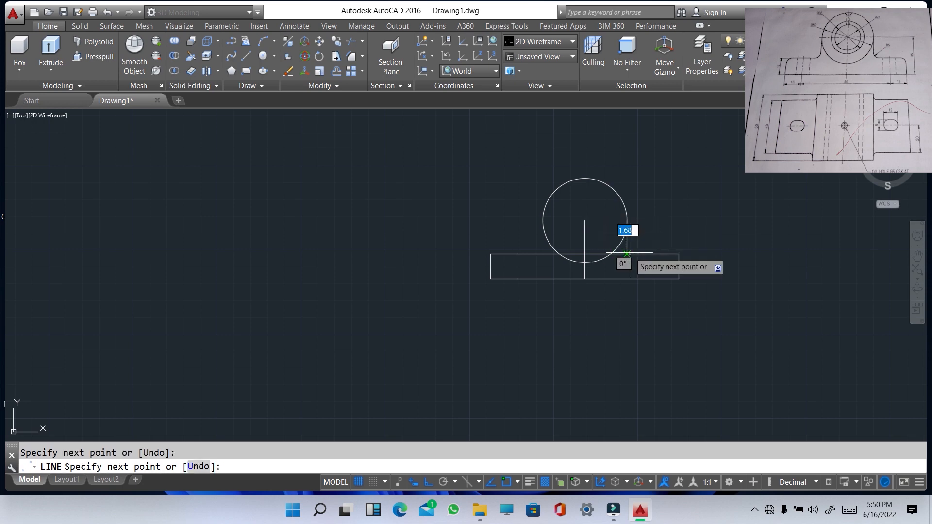
key("Escape")
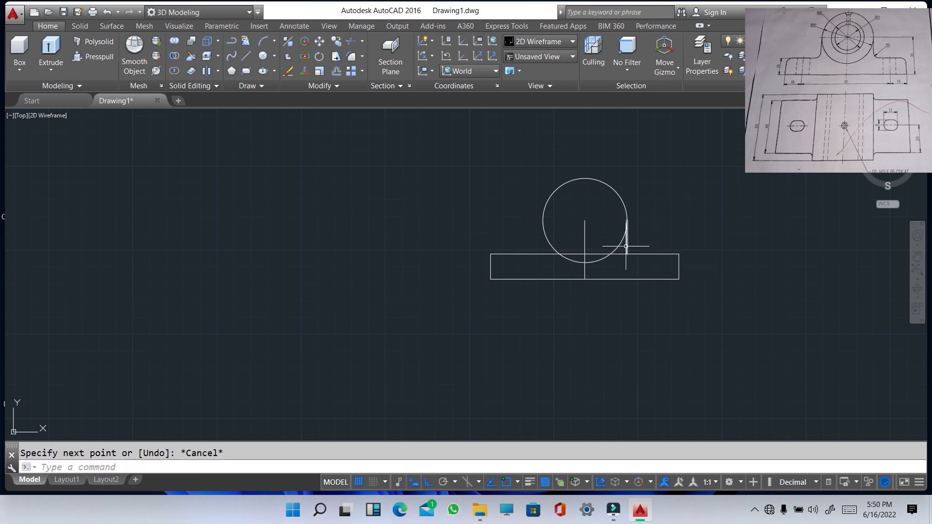
Mirror the short vertical side line about the vertical centre line, keeping the source line
left_click(627, 243)
type("mi")
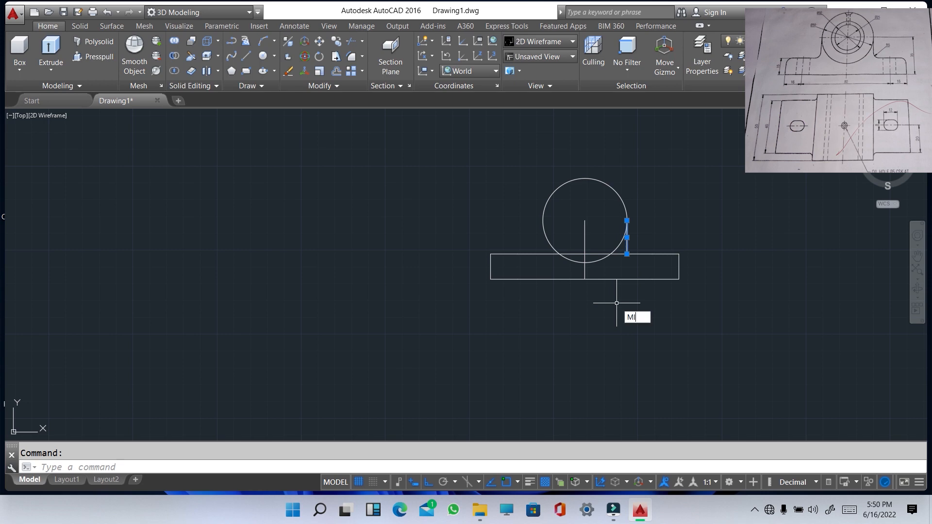
key("Return")
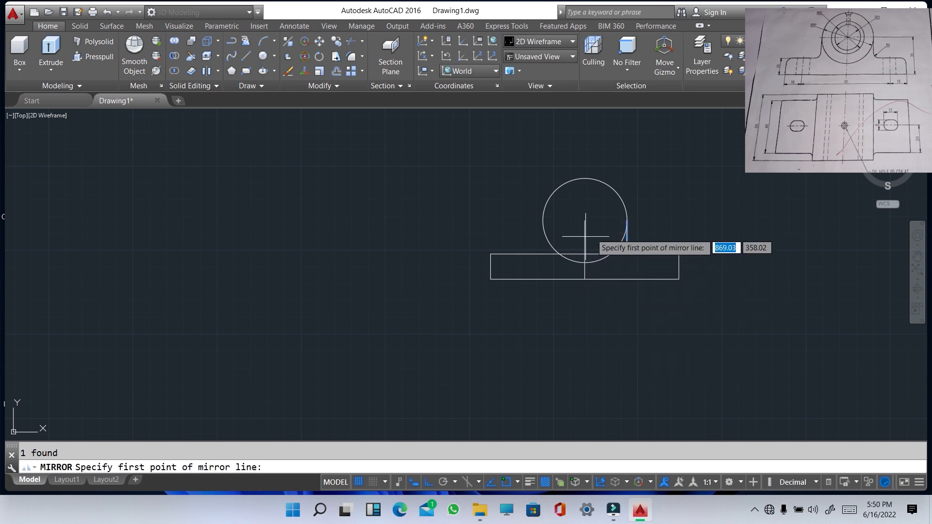
left_click(584, 221)
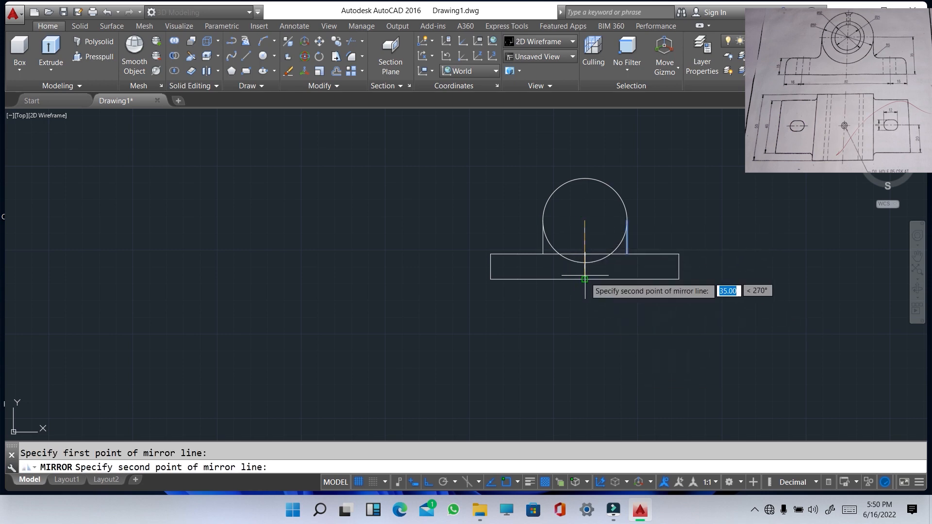
left_click(585, 280)
left_click(607, 322)
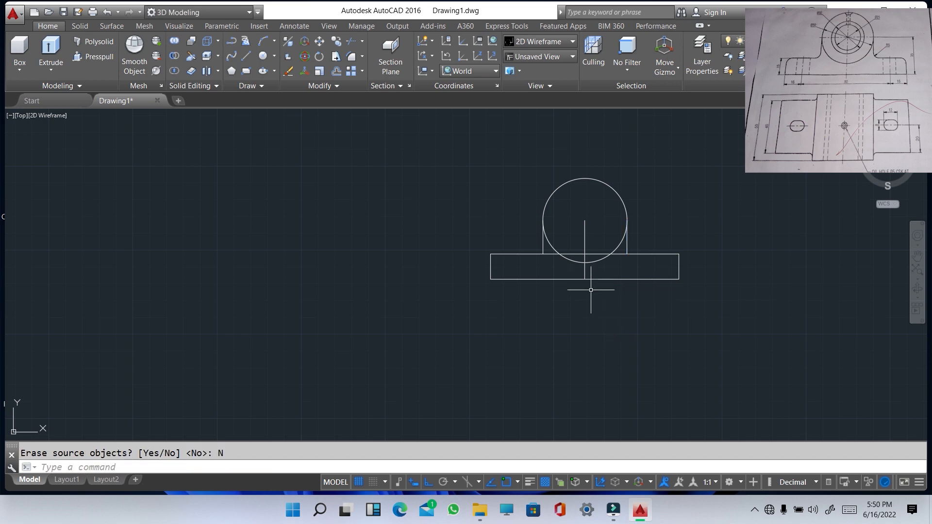
type("RE")
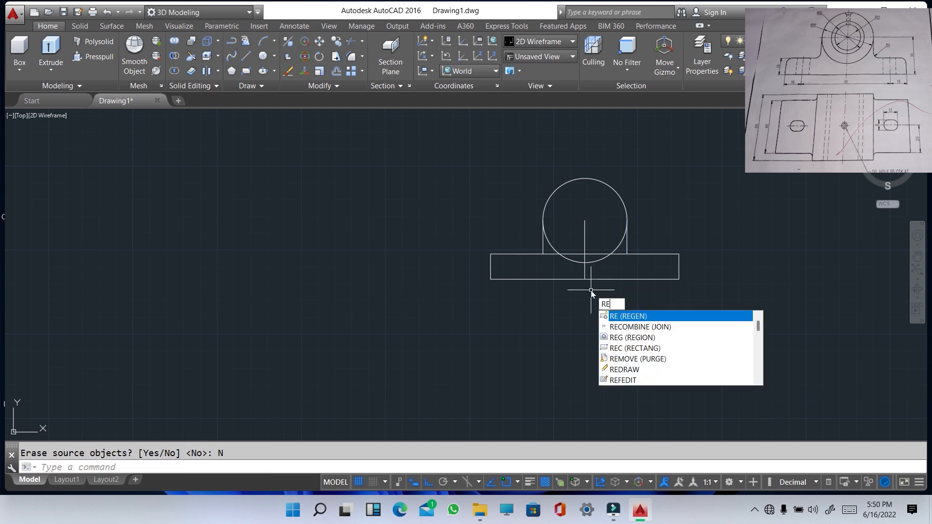
key("BackSpace")
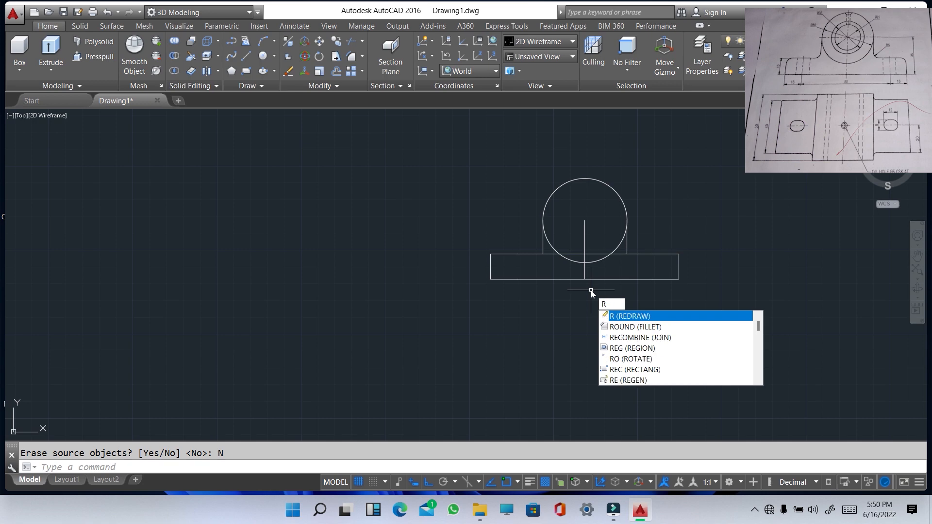
key("BackSpace")
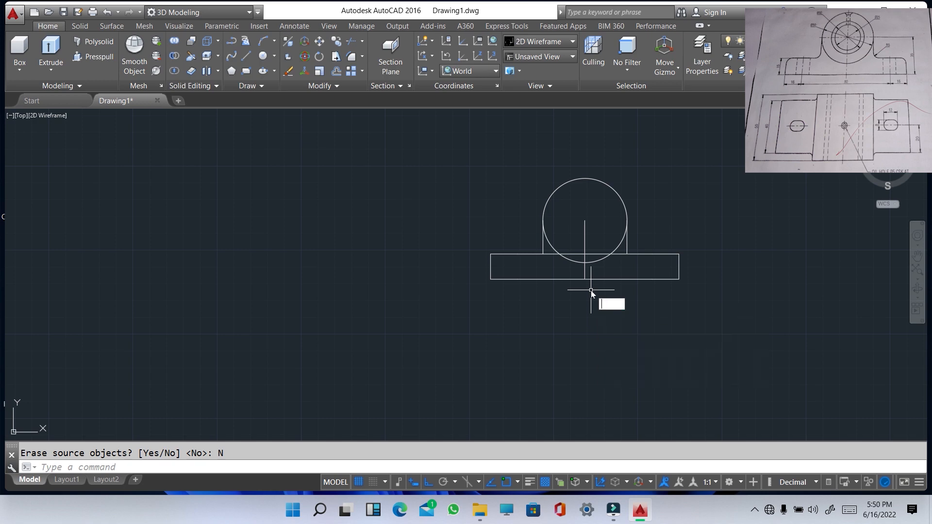
Trim away the circle's upper half and the base's top edge between the two vertical side lines
type("TR")
key("Return")
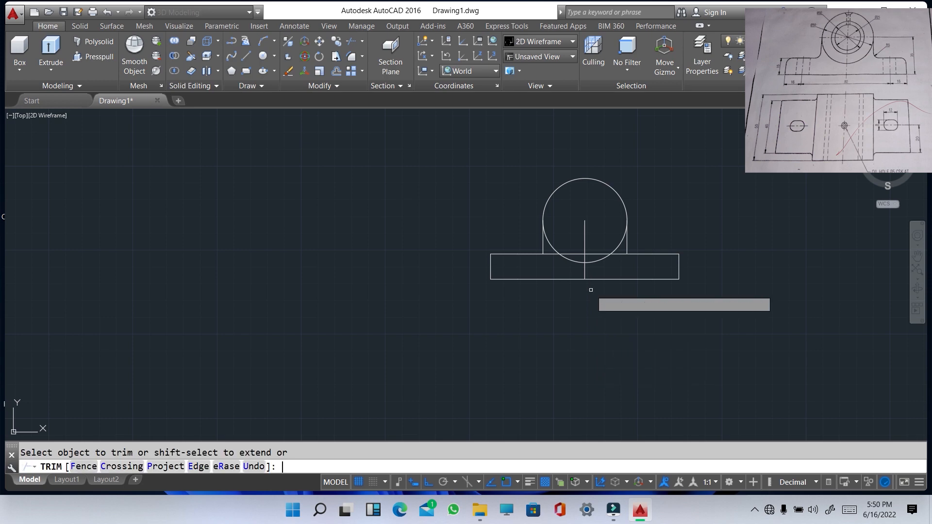
left_click(630, 212)
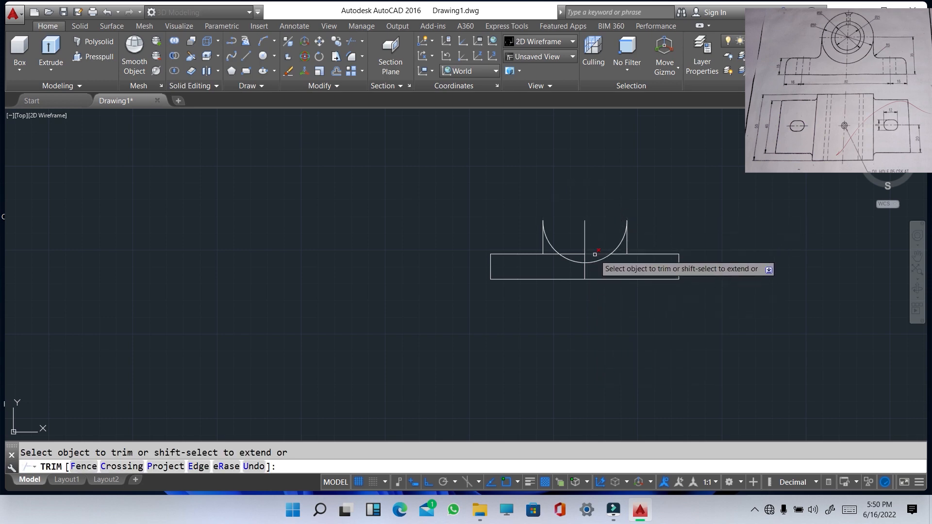
left_click(575, 254)
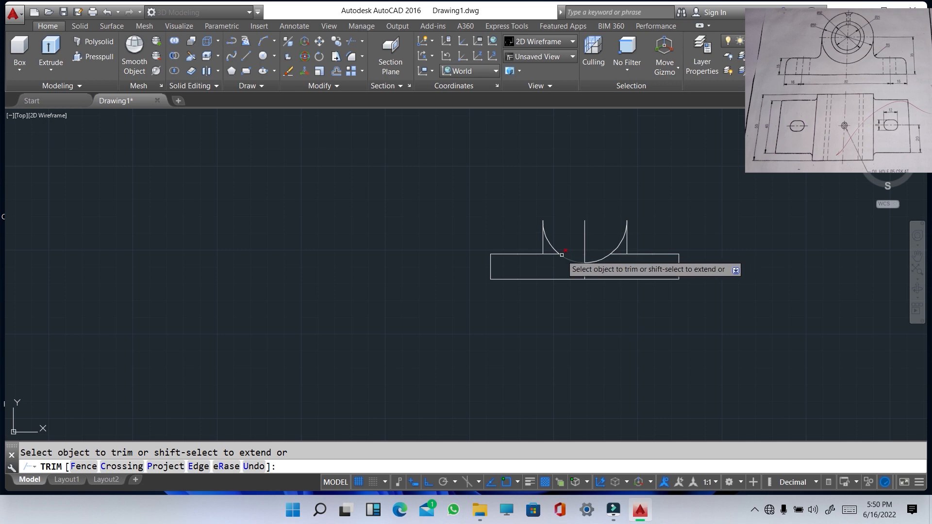
left_click(621, 255)
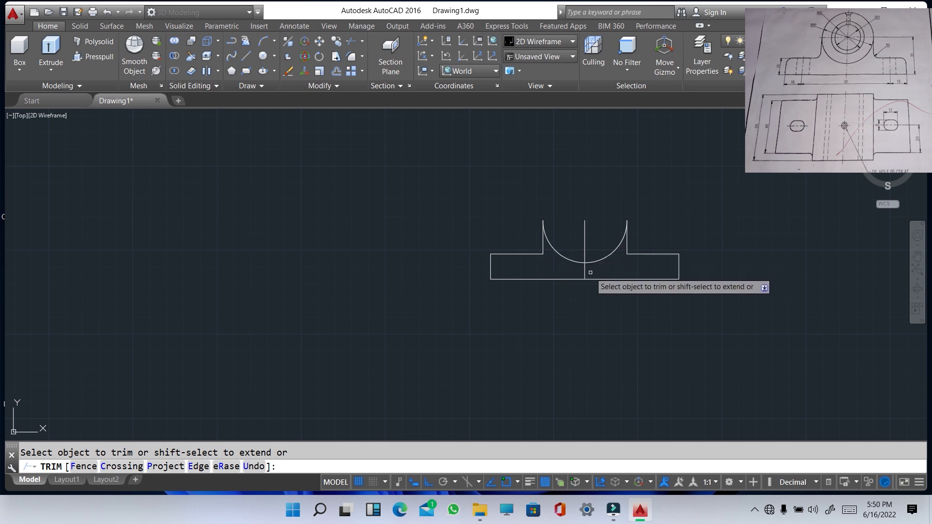
key("Escape")
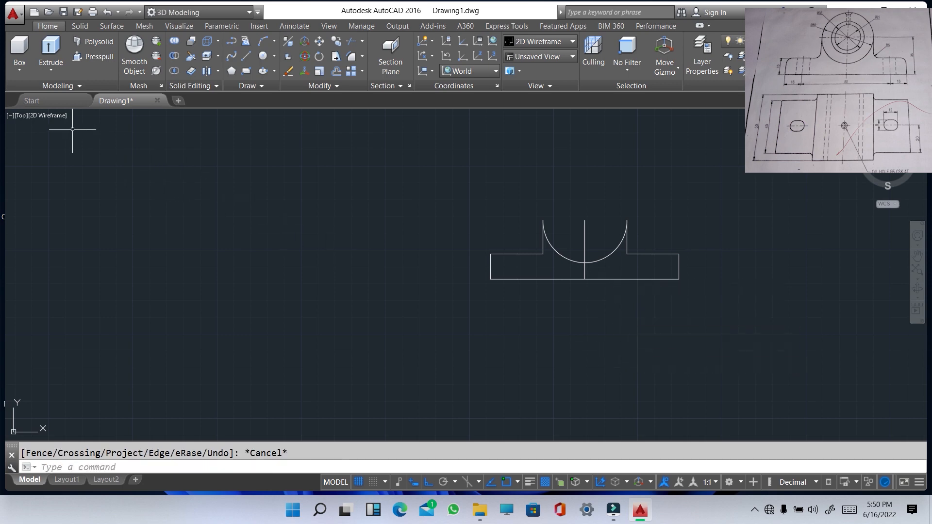
Fillet the base's upper left outer corner with a radius of 5
type("F")
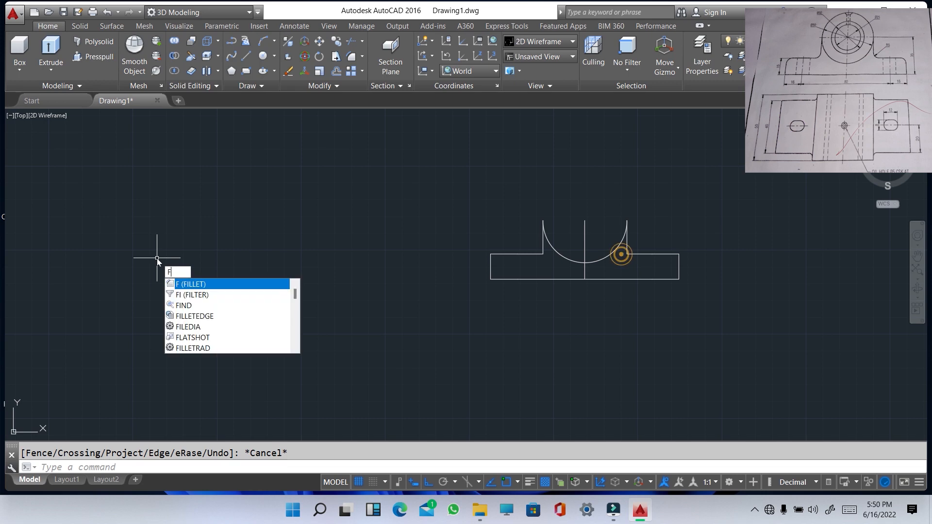
type("ILLET")
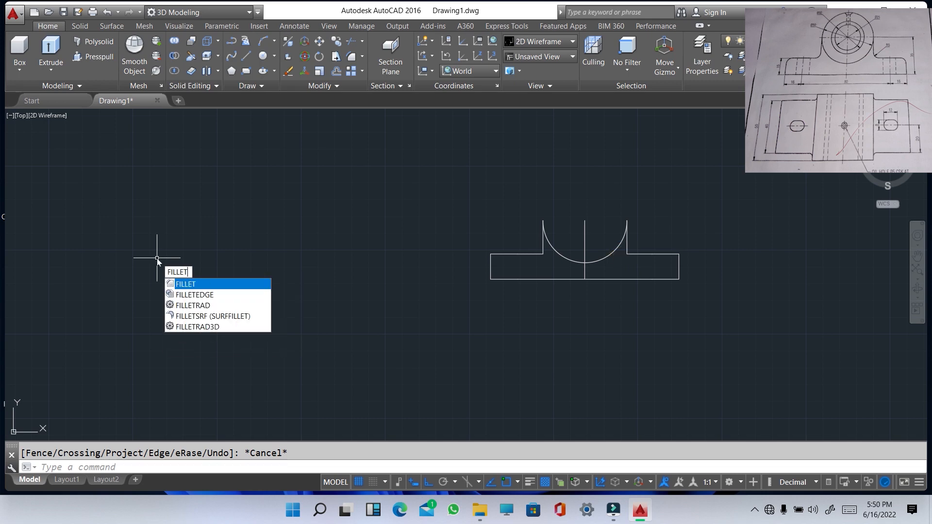
key("Return")
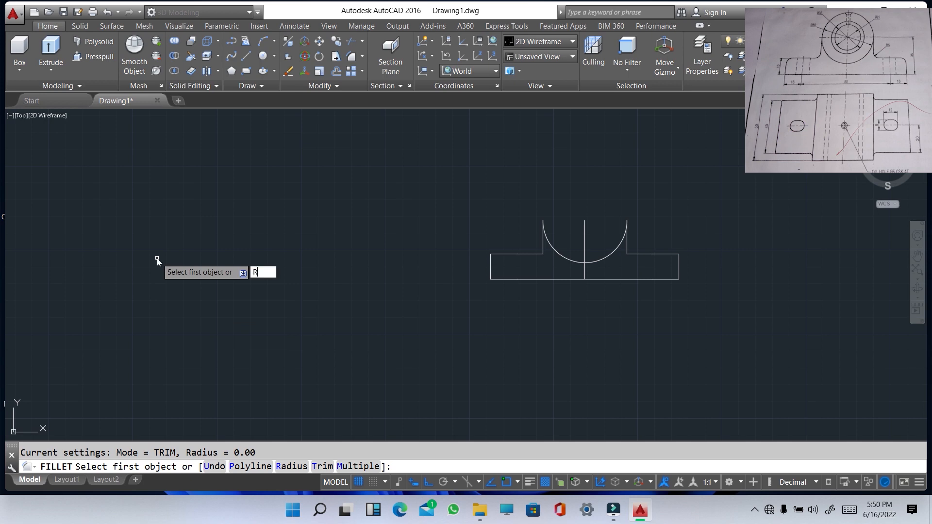
key("Return")
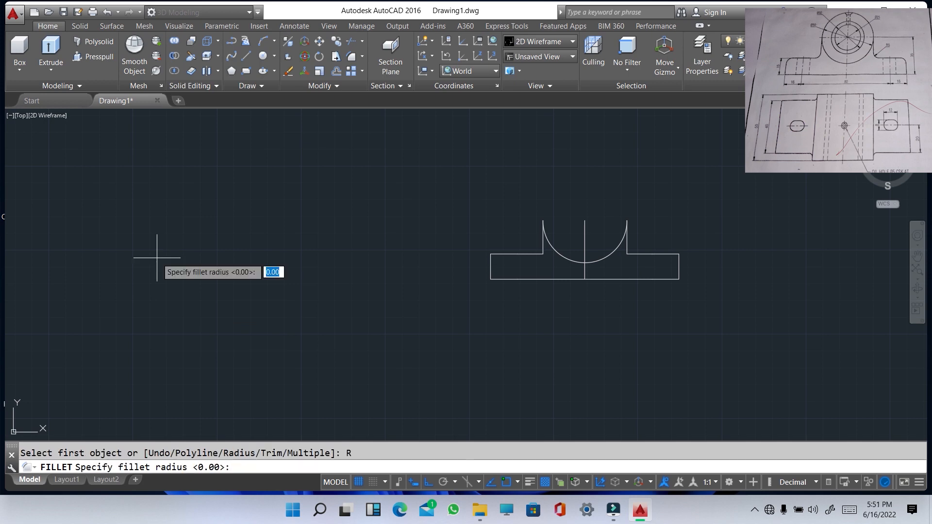
type("5")
key("Return")
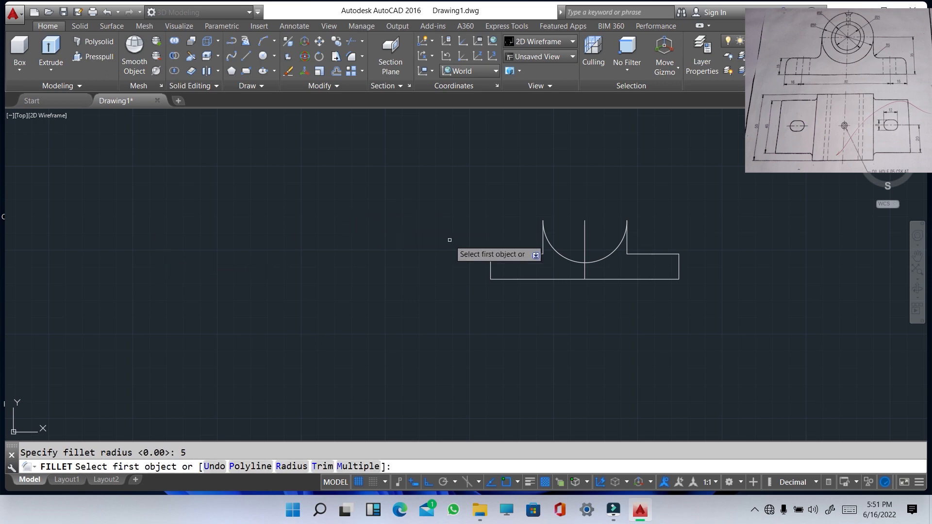
left_click(495, 253)
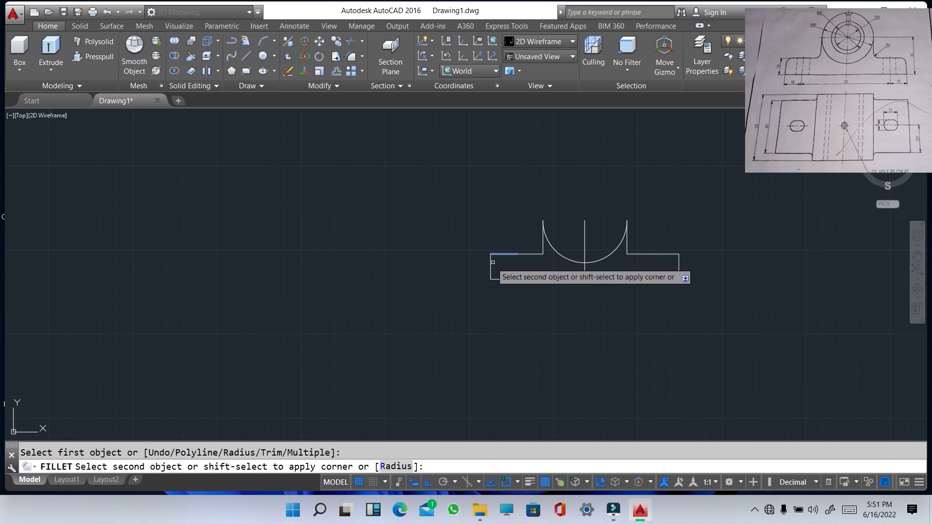
left_click(491, 263)
Fillet the two inner corners where the vertical side lines meet the base's top edge, using radius 5
key("Return")
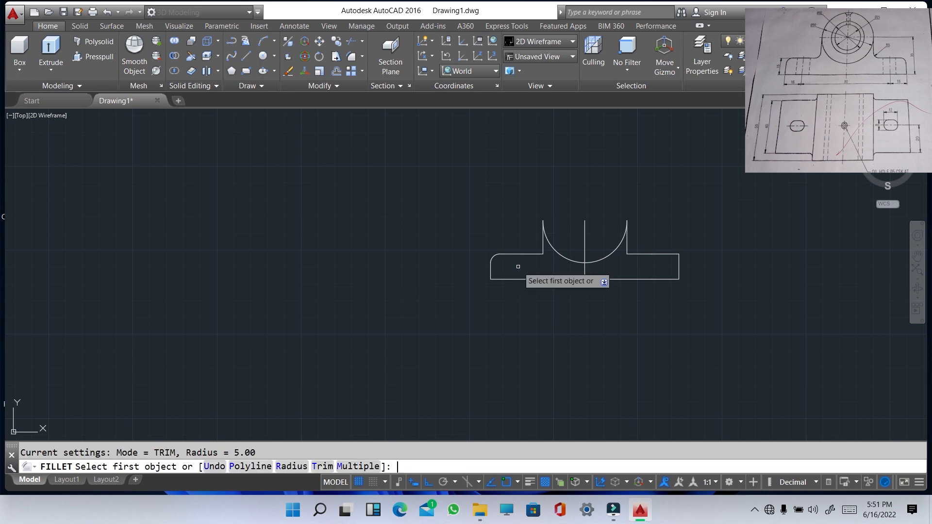
left_click(542, 246)
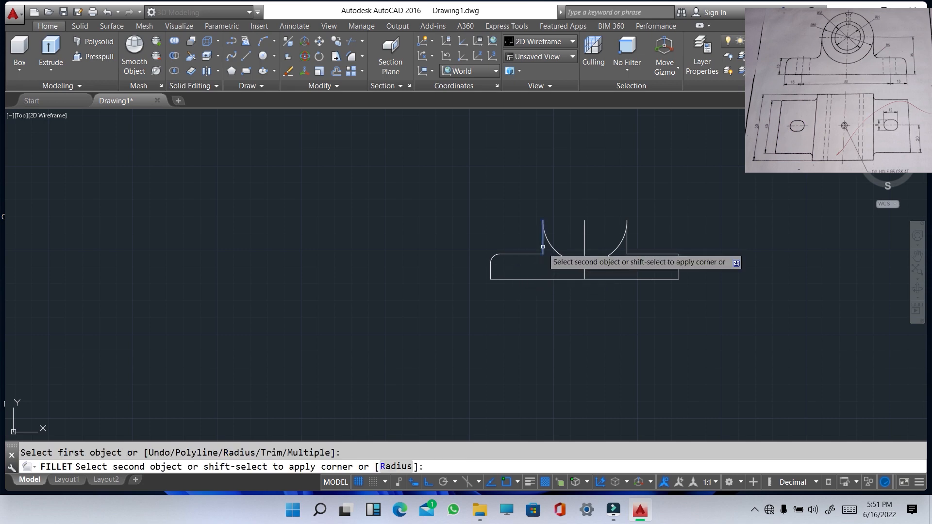
left_click(536, 253)
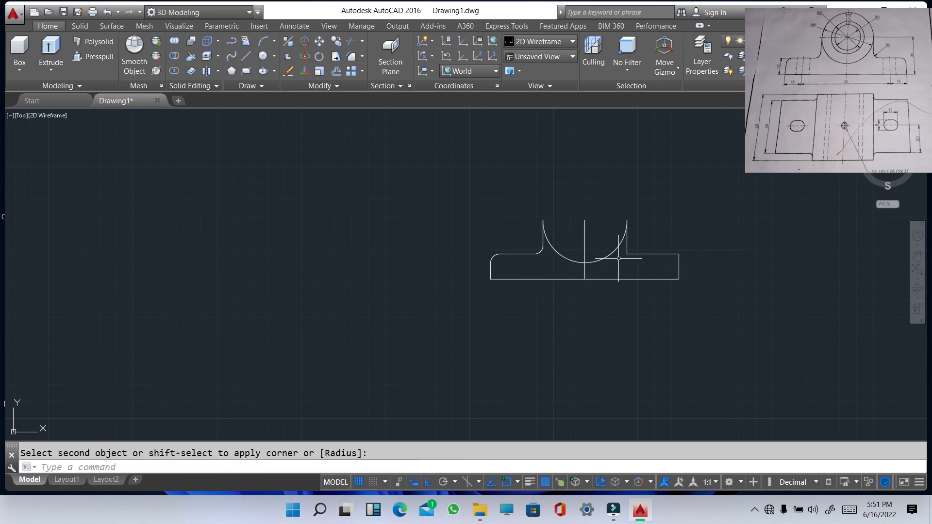
key("Return")
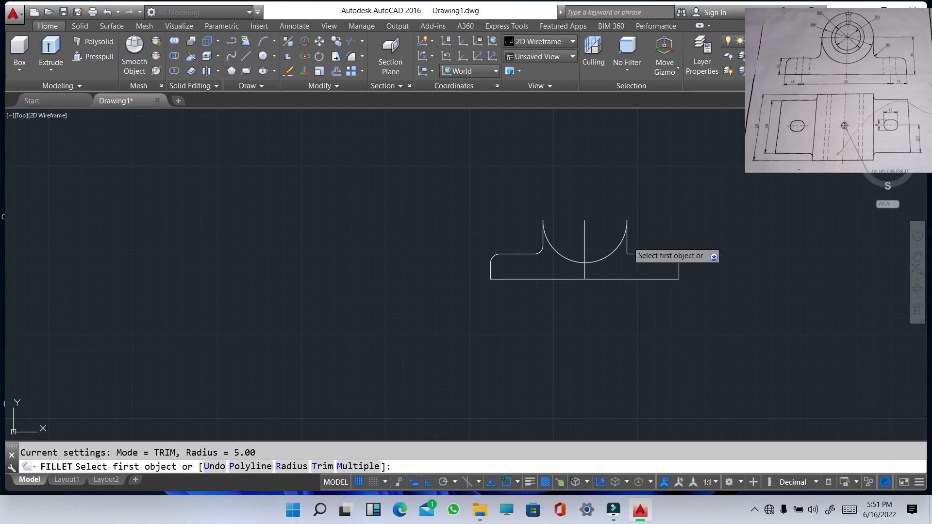
left_click(626, 243)
left_click(643, 253)
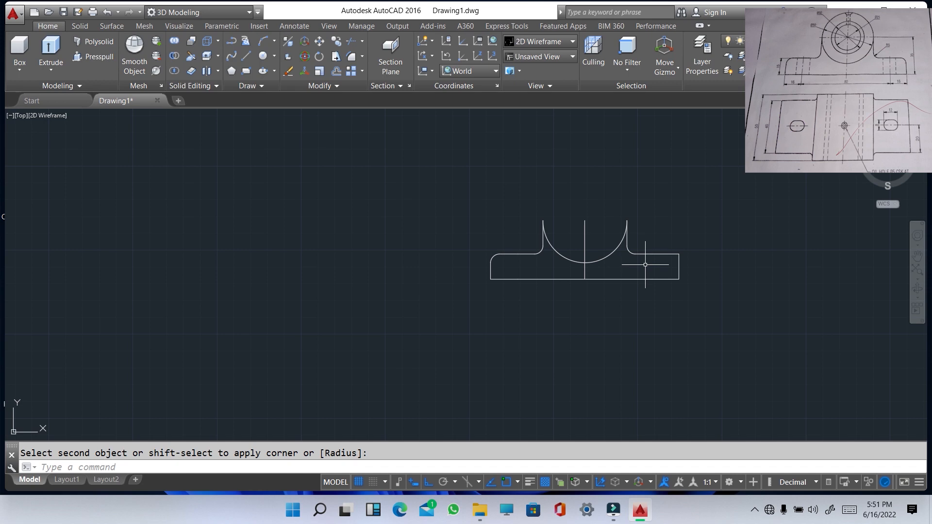
key("Escape")
Fillet the base's upper right outer corner with a radius of 5
key("Return")
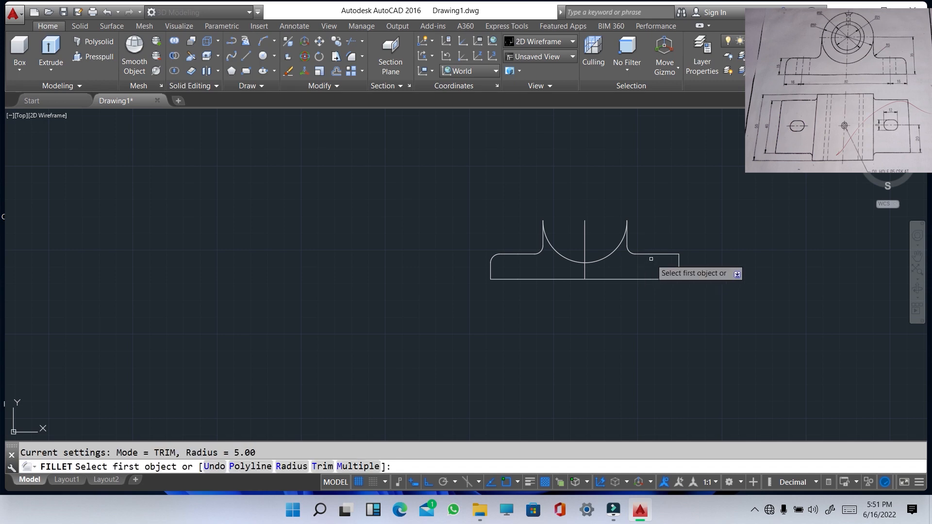
left_click(674, 254)
left_click(678, 265)
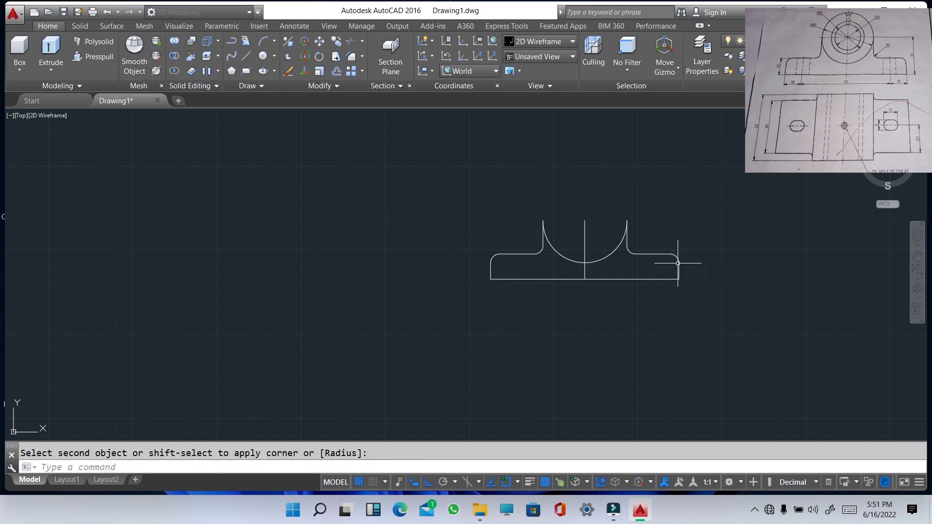
right_click(676, 212)
left_click(670, 260)
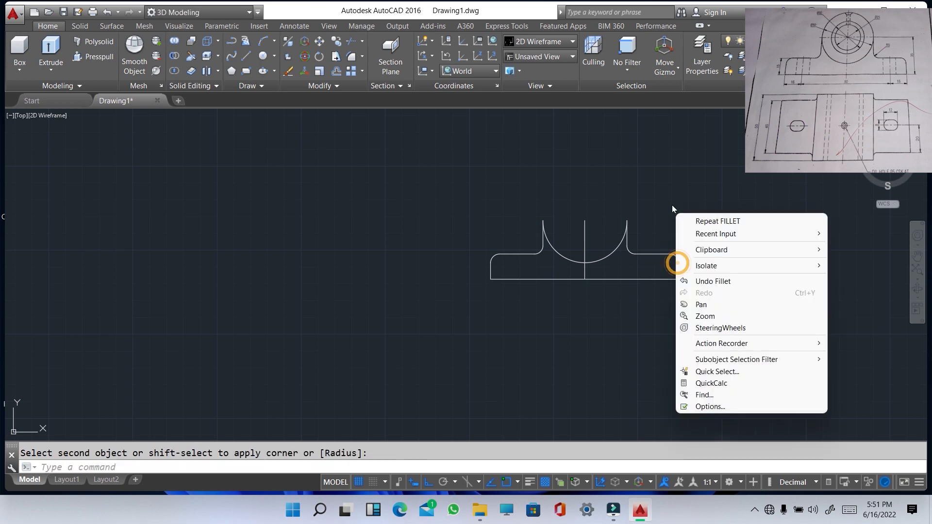
left_click(674, 203)
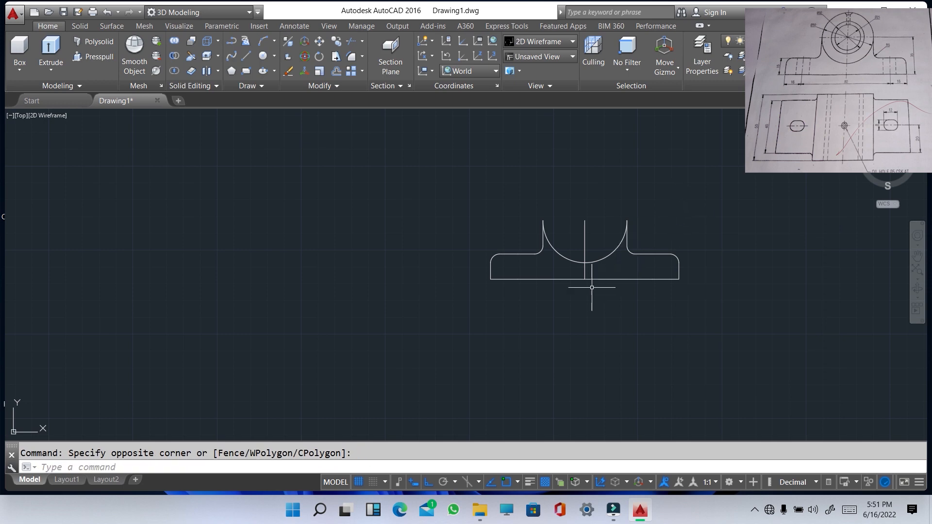
Set the view to SW Isometric, switch to Front to align the UCS with it, and return to SW Isometric
left_click(22, 116)
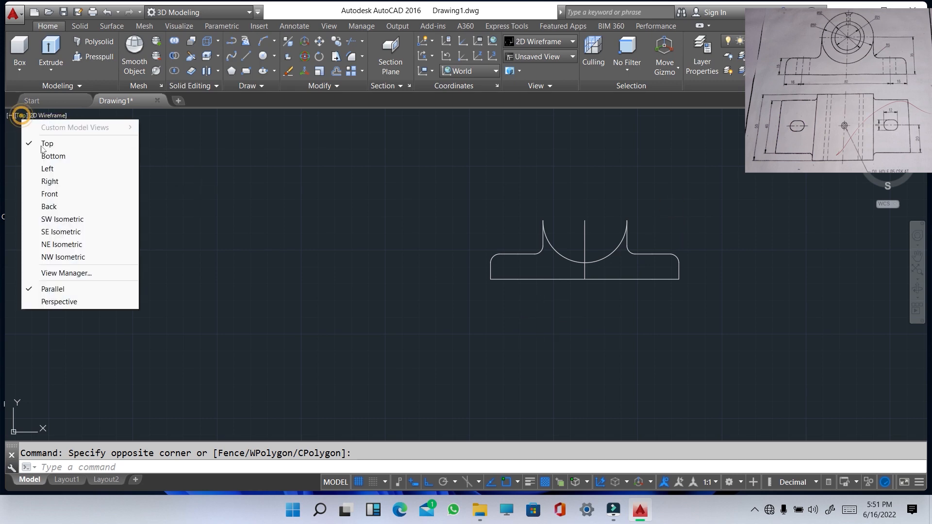
left_click(59, 219)
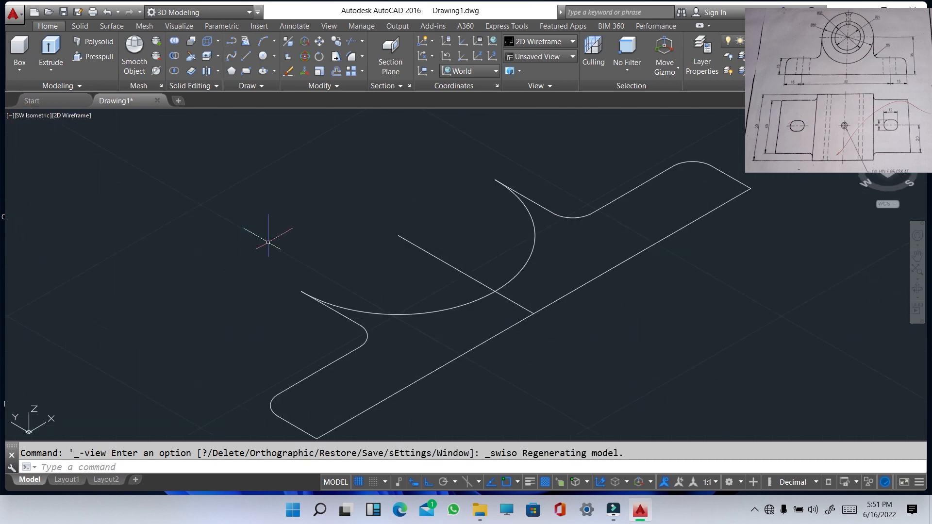
left_click(32, 118)
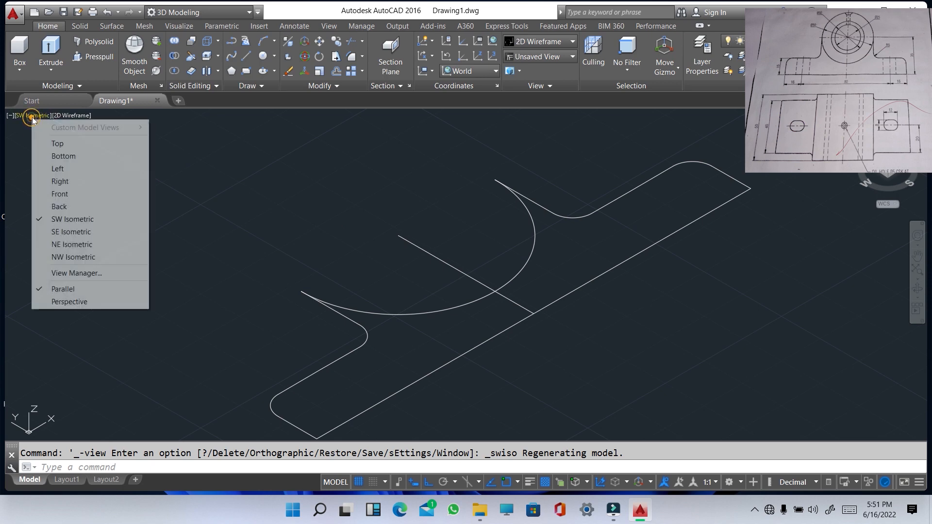
left_click(61, 193)
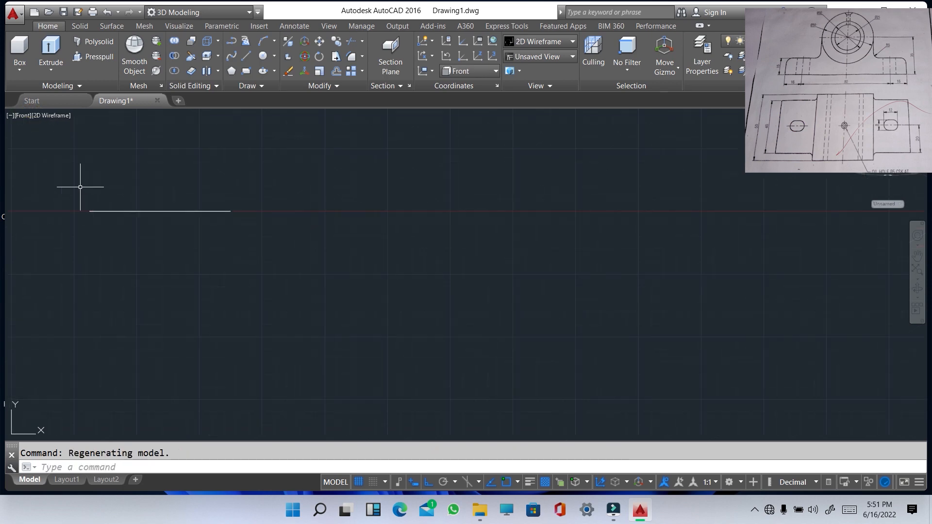
left_click(25, 116)
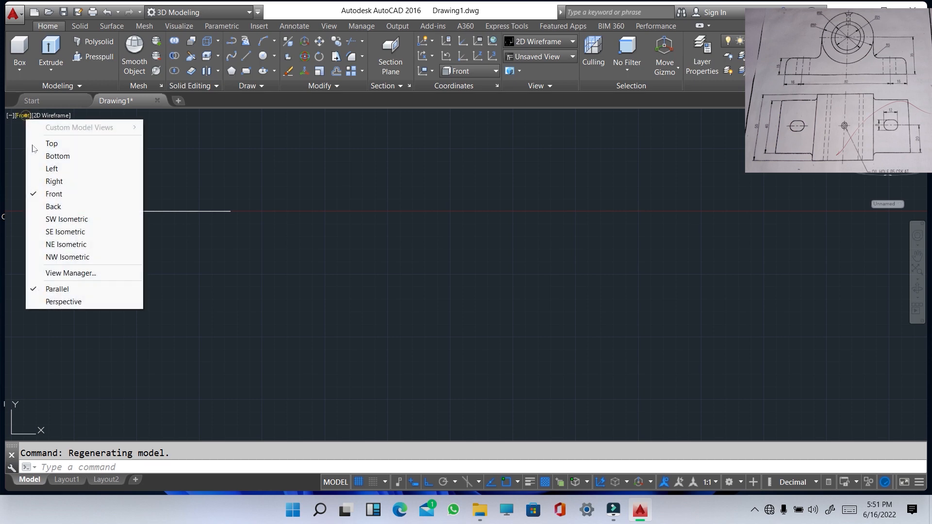
left_click(59, 219)
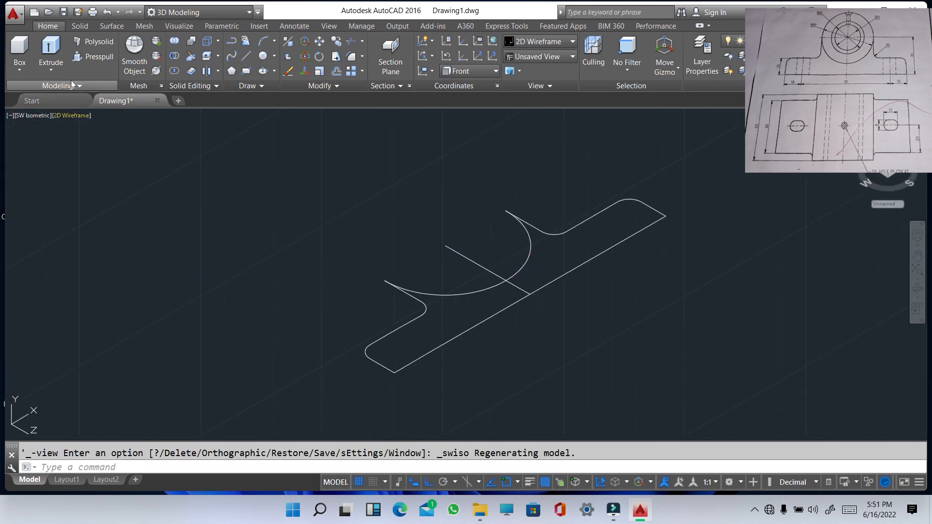
Convert the closed bracket outline into a region, including all profile lines and arcs in the selection
left_click(51, 49)
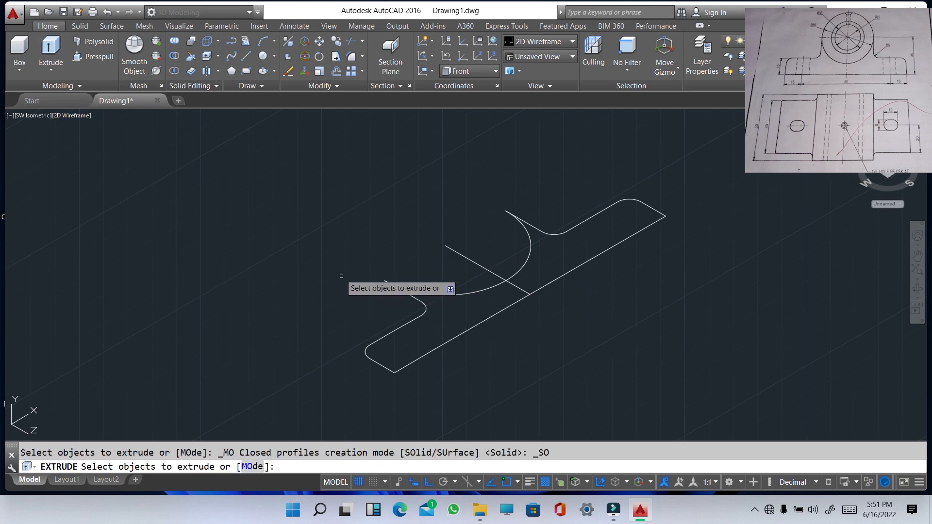
key("Escape")
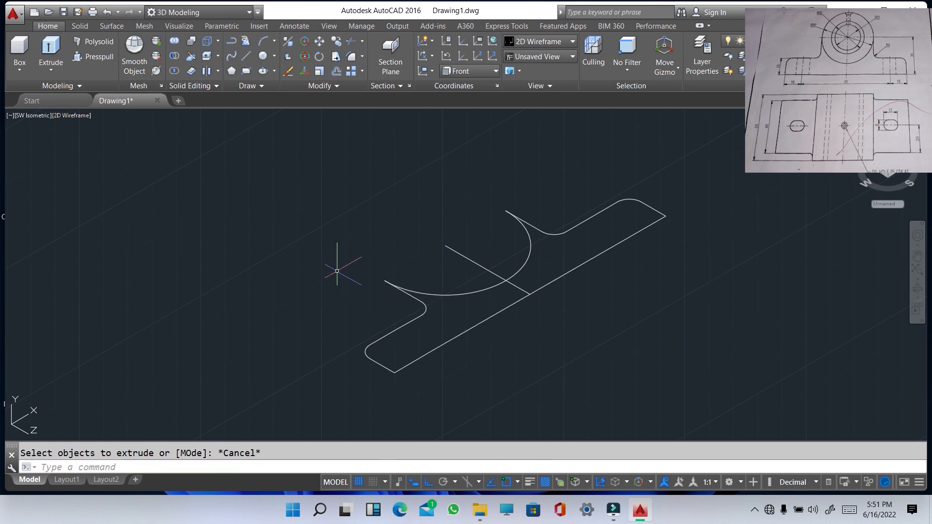
type("RE")
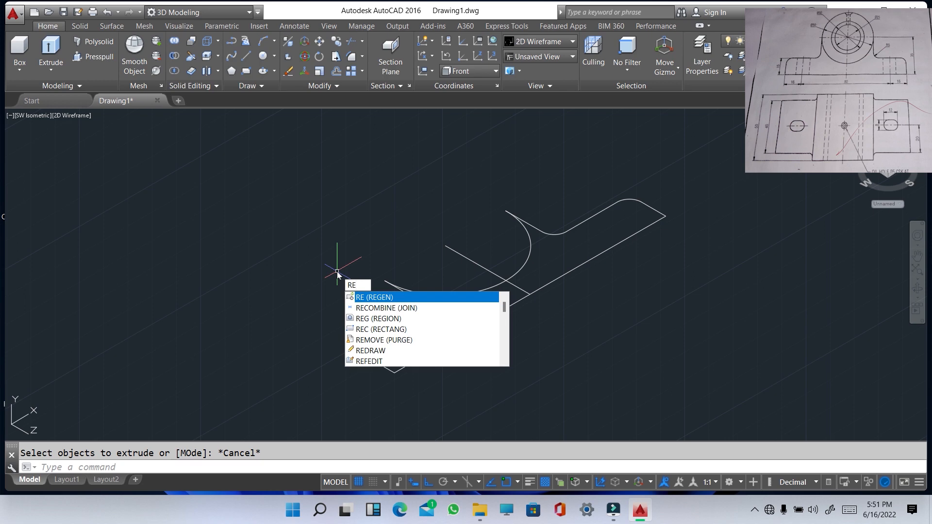
type("G")
key("Return")
left_click(272, 187)
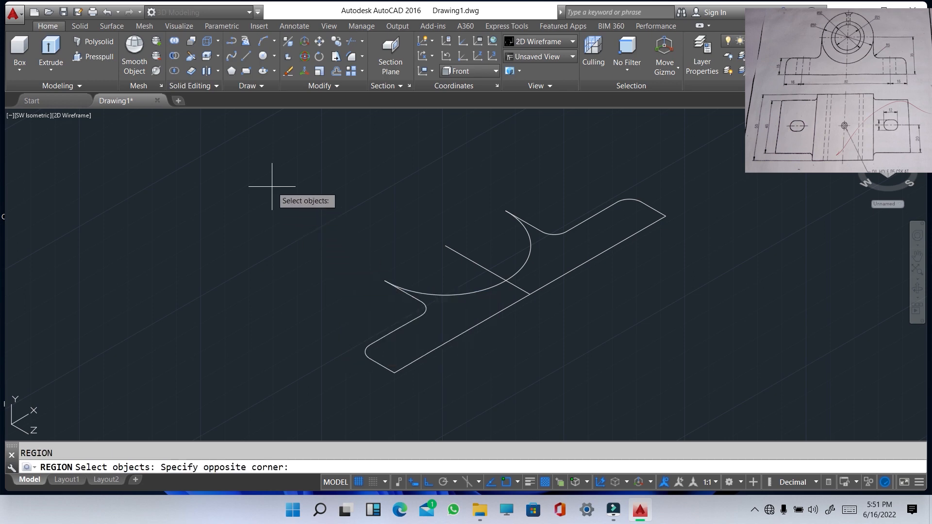
left_click(755, 374)
key("Return")
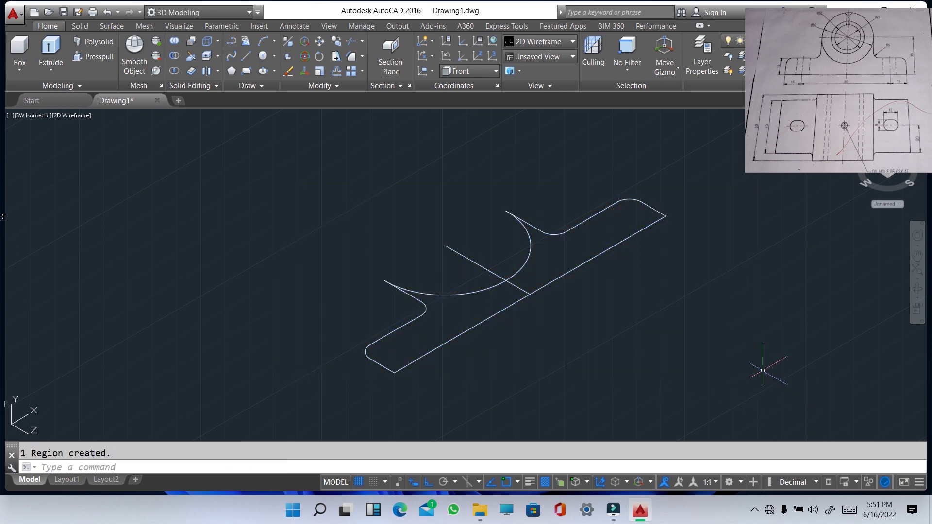
Extrude the bracket profile region to a height of 40
type("E")
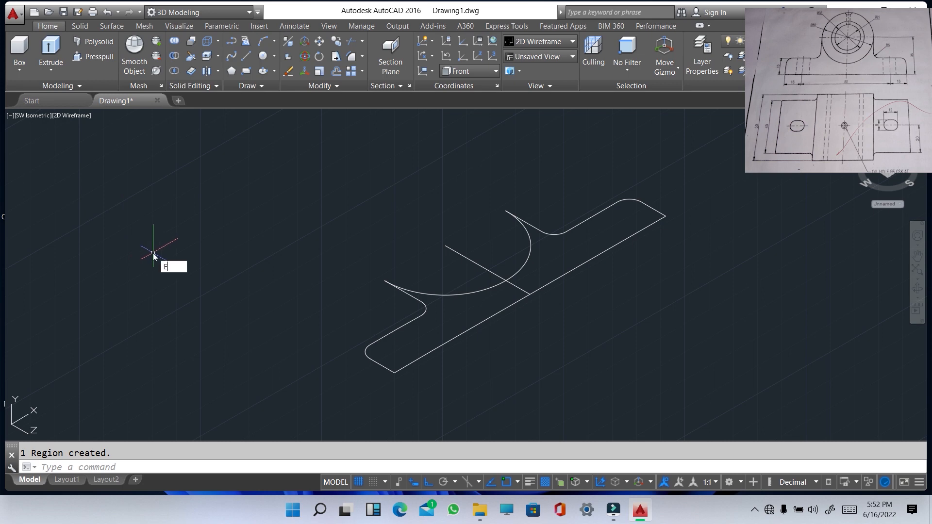
type("XT")
key("Return")
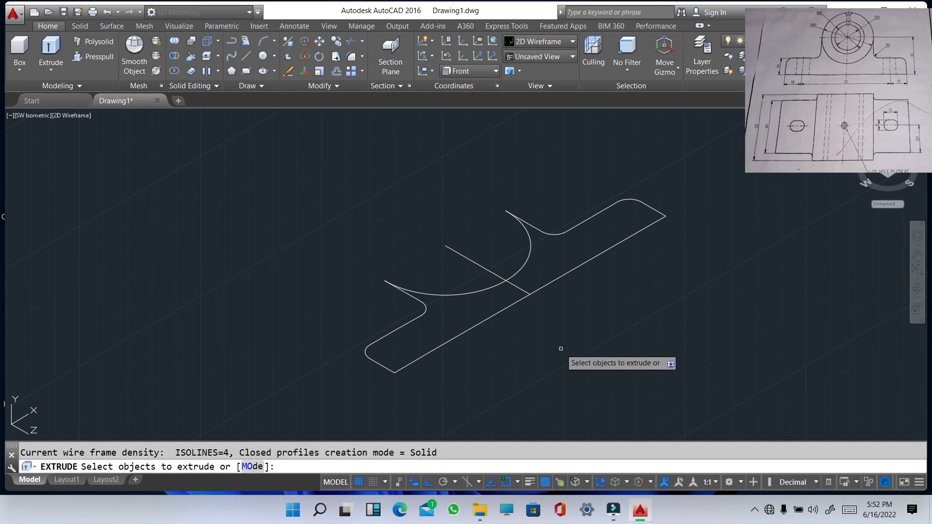
left_click(505, 308)
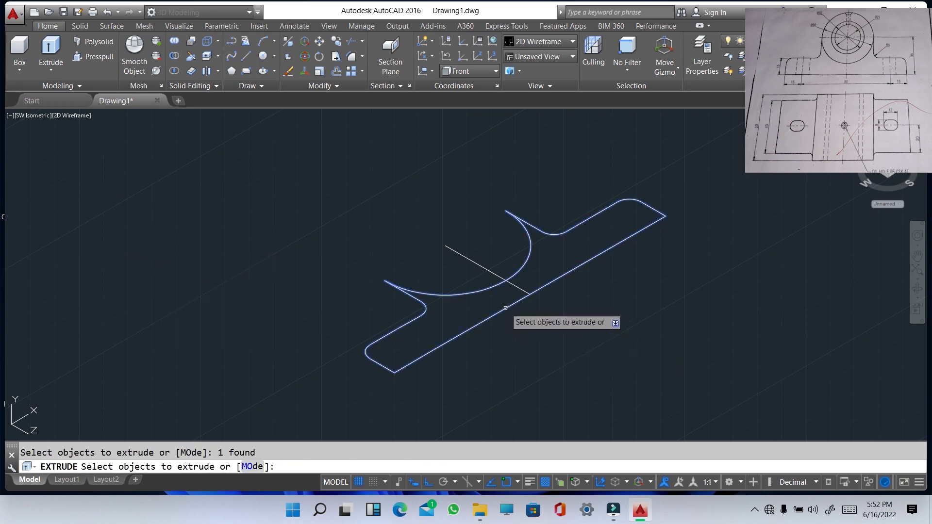
key("Return")
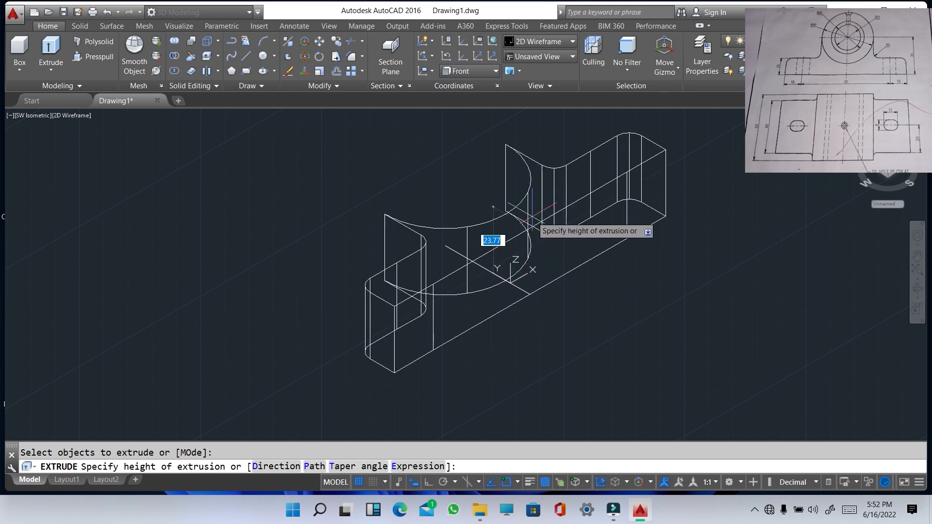
type("40")
key("Return")
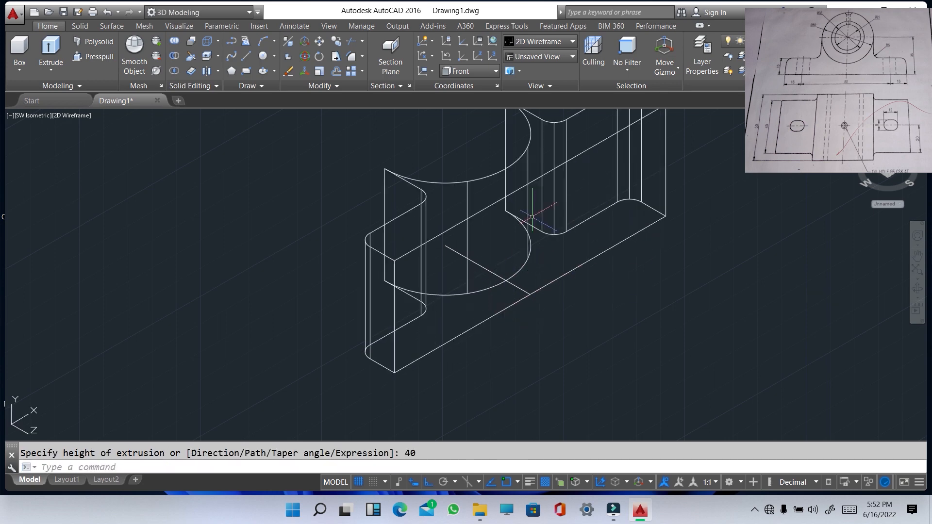
scroll(557, 254, "down", 2)
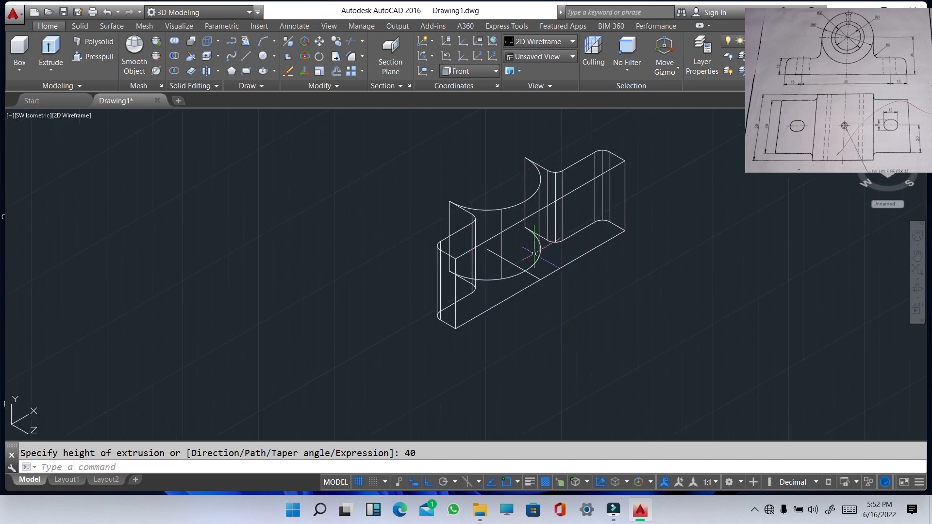
Flip the extruded solid and the centre line upside down about the base's long direction with 3D Rotate
left_click(305, 57)
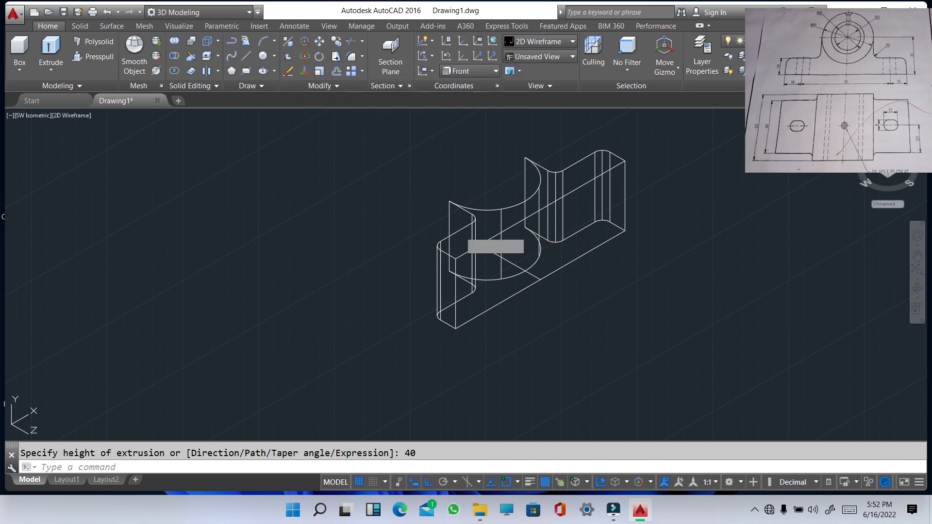
left_click(390, 151)
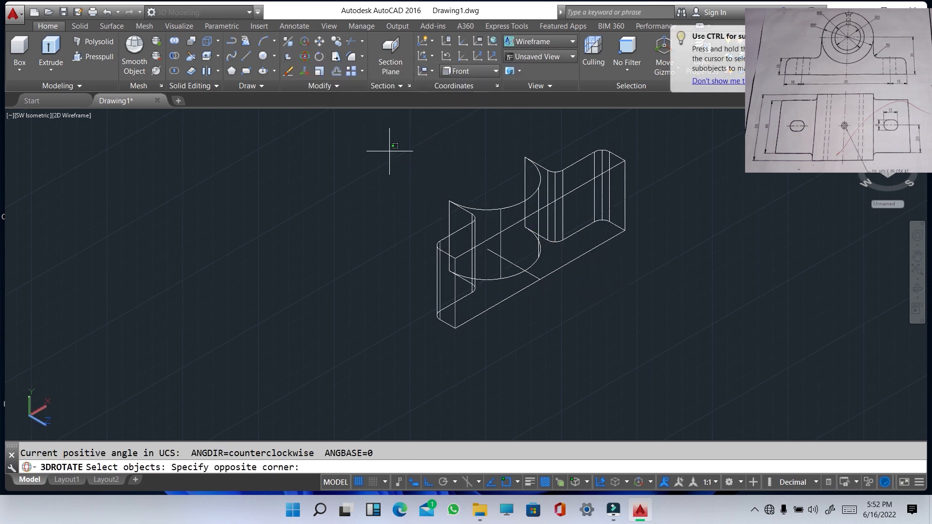
left_click(693, 349)
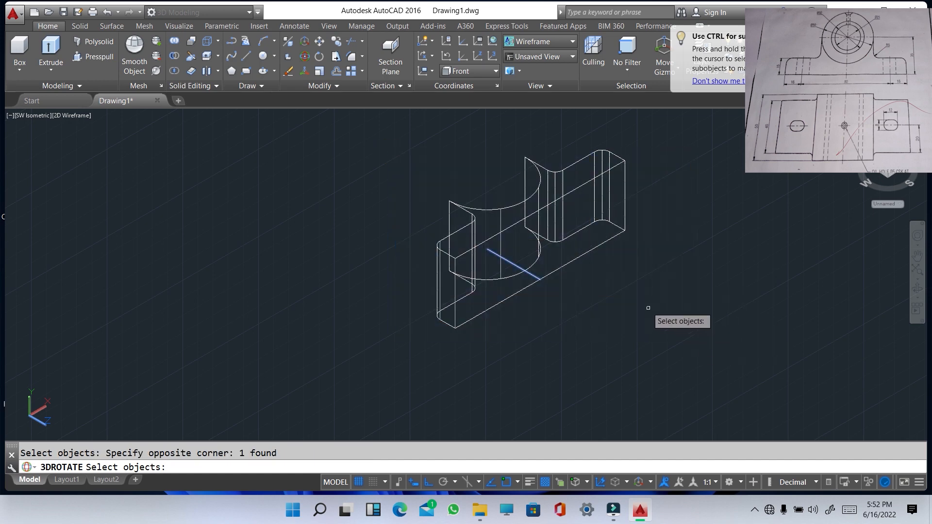
left_click(584, 254)
key("Return")
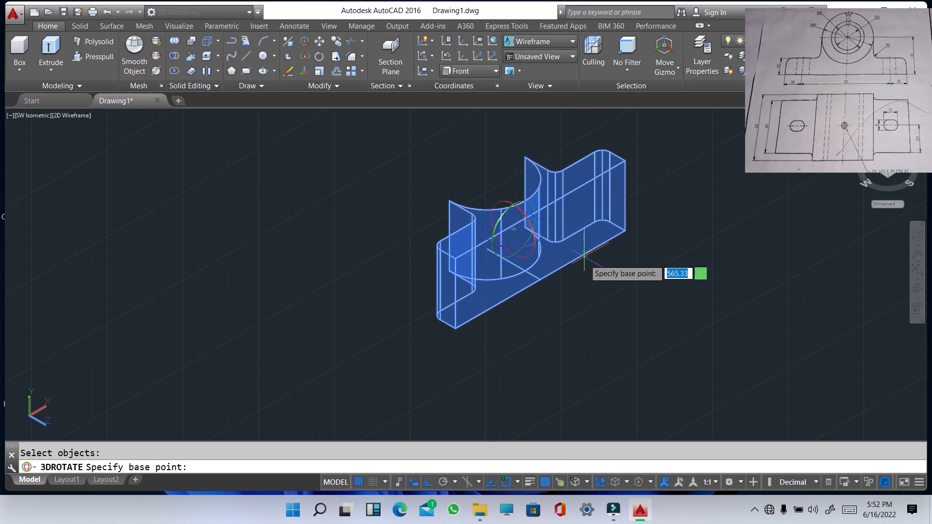
left_click(509, 198)
type("90")
key("Return")
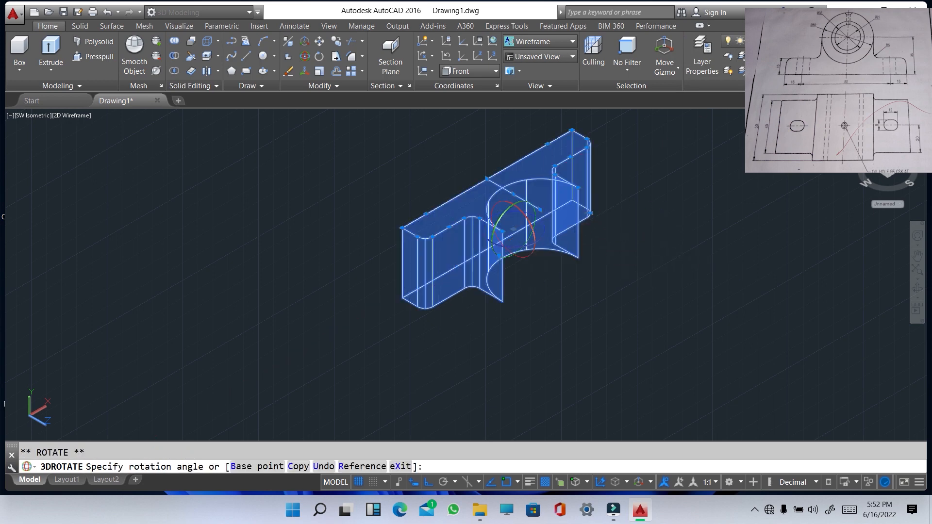
Rotate only the solid 90 degrees about the X axis with 3D Rotate so it rests on its base
left_click(316, 54)
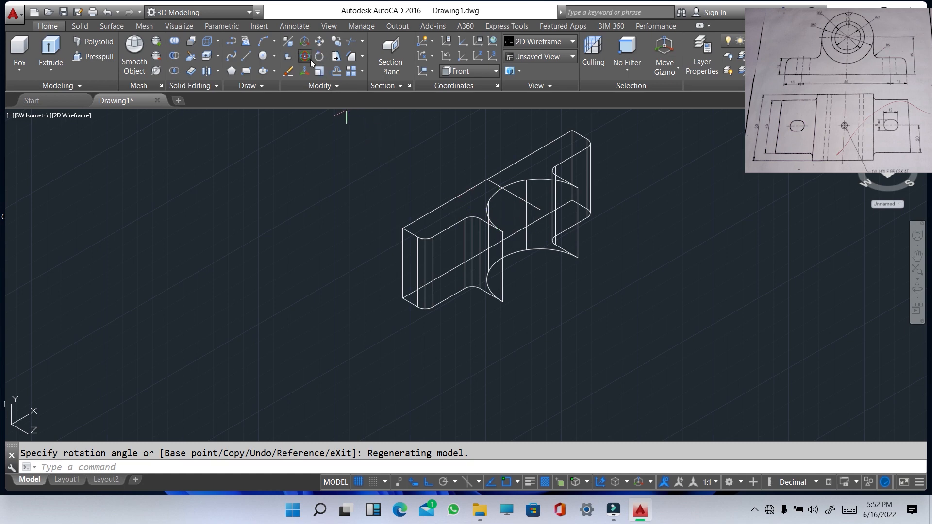
left_click(457, 197)
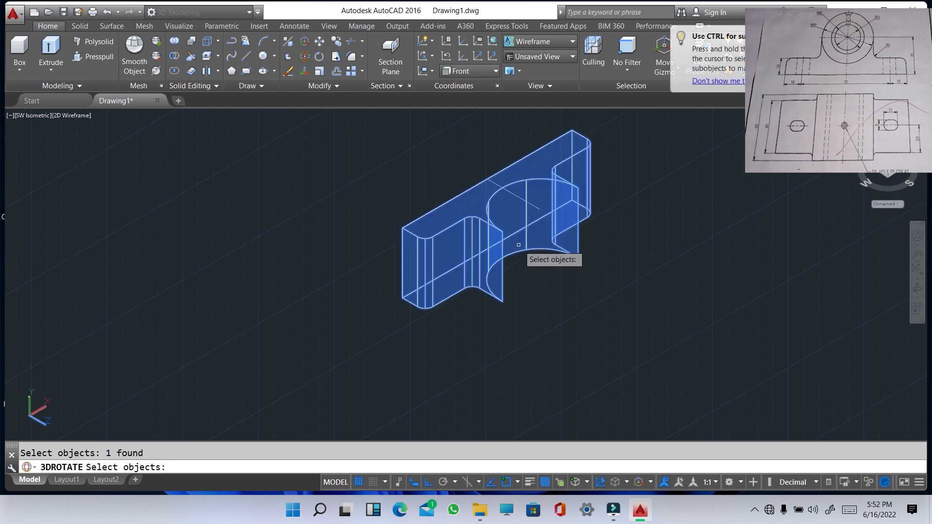
key("Return")
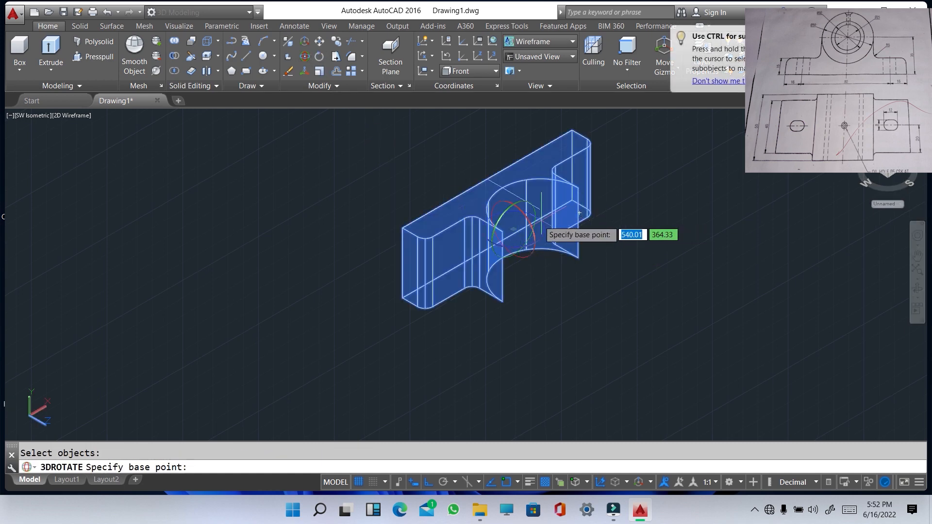
left_click(528, 218)
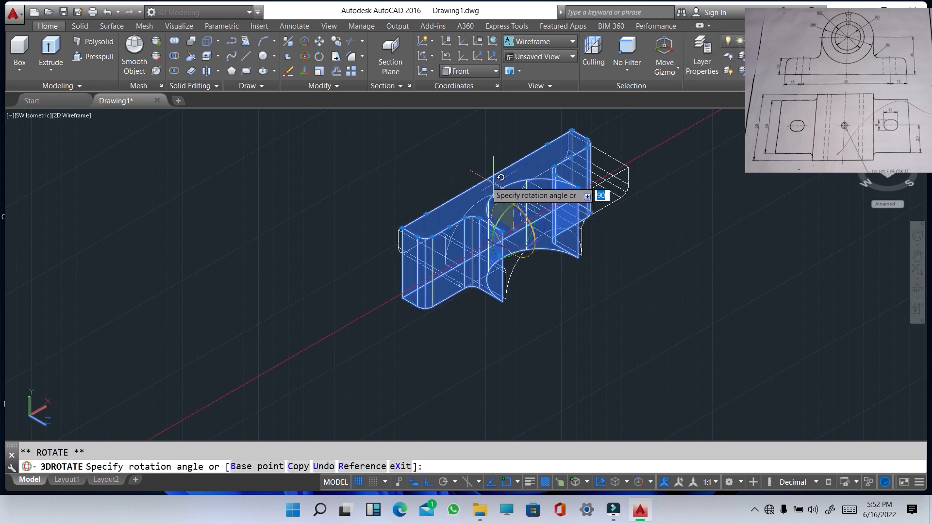
left_click(518, 233)
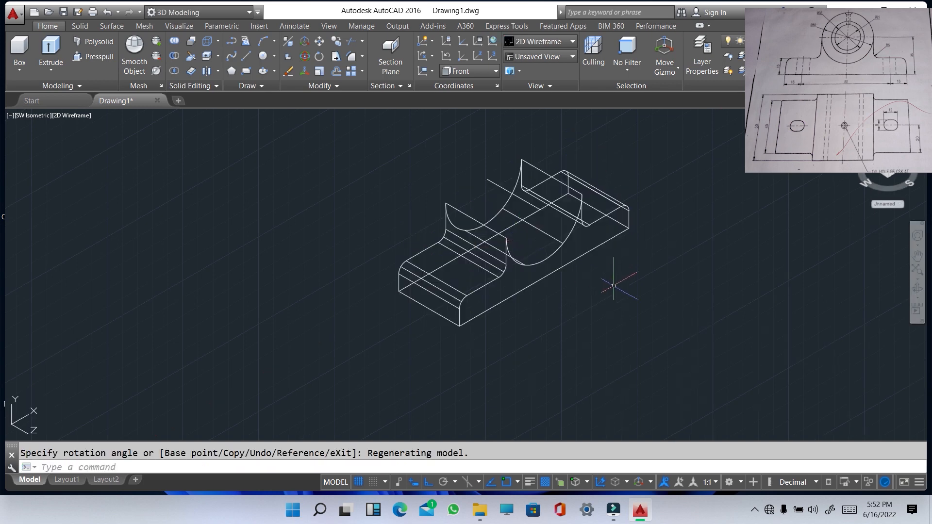
In the SW Isometric view, reorient the UCS so its Z axis points straight up from the bracket's base plane
left_click(19, 115)
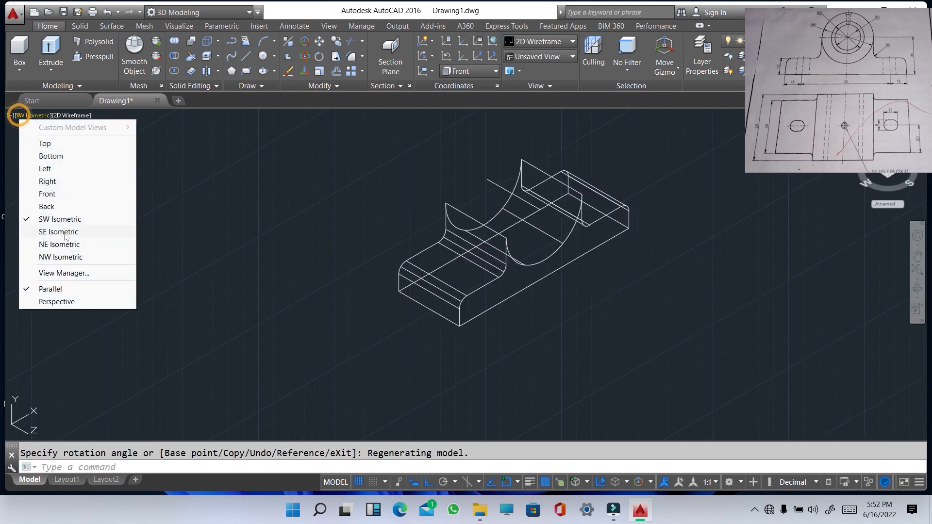
left_click(67, 223)
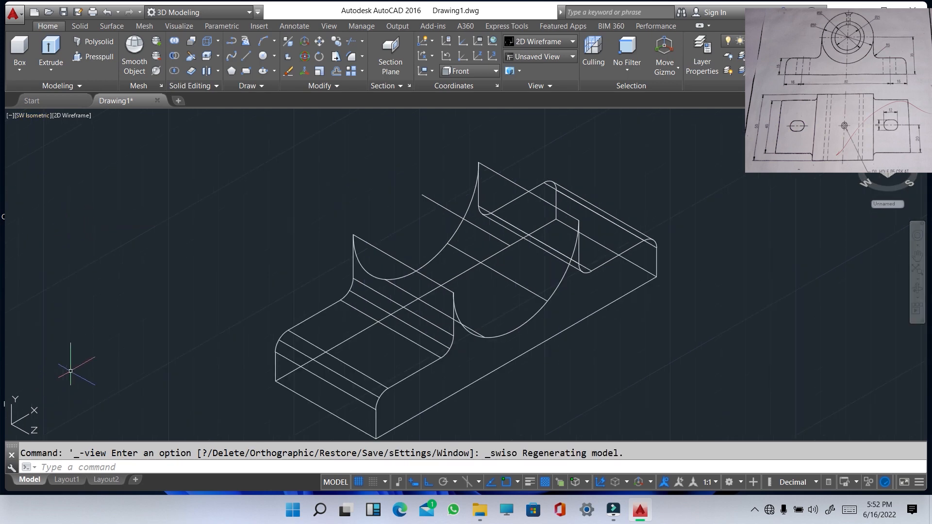
scroll(97, 389, "down", 5)
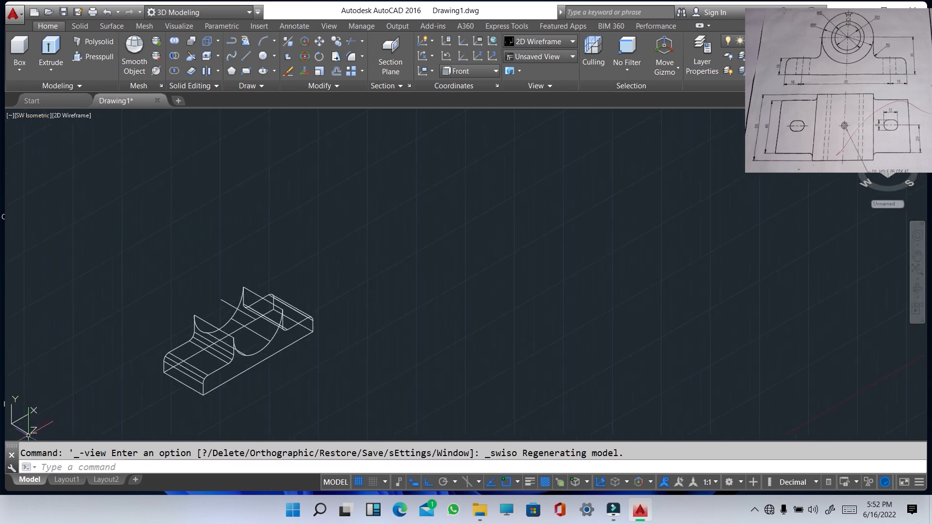
left_click(32, 430)
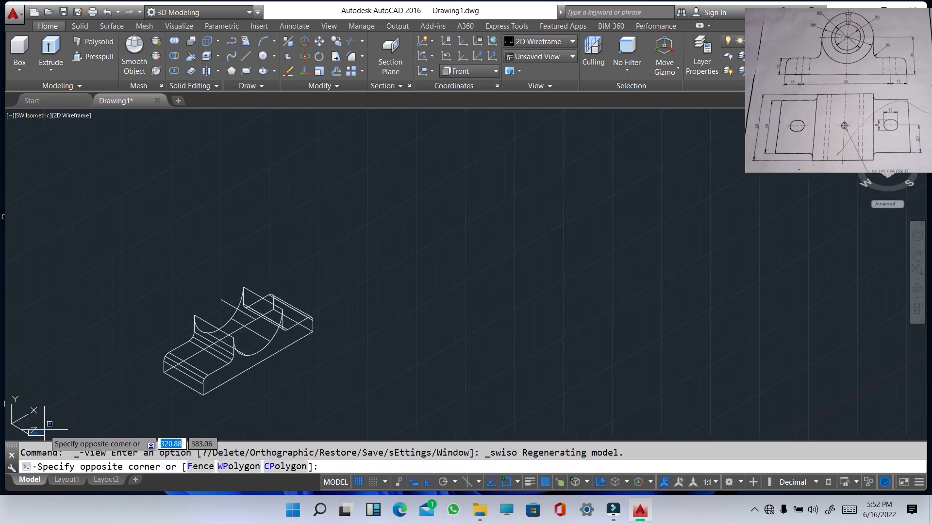
key("Escape")
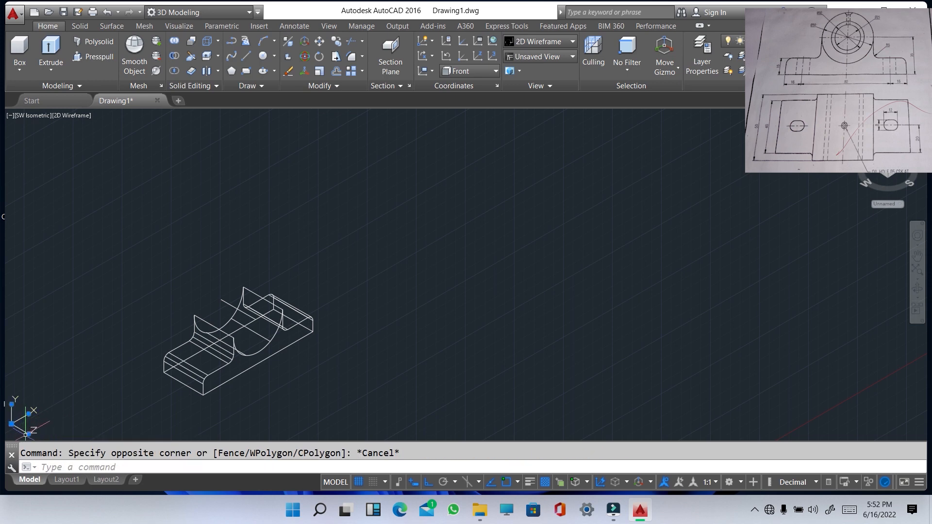
left_click(29, 431)
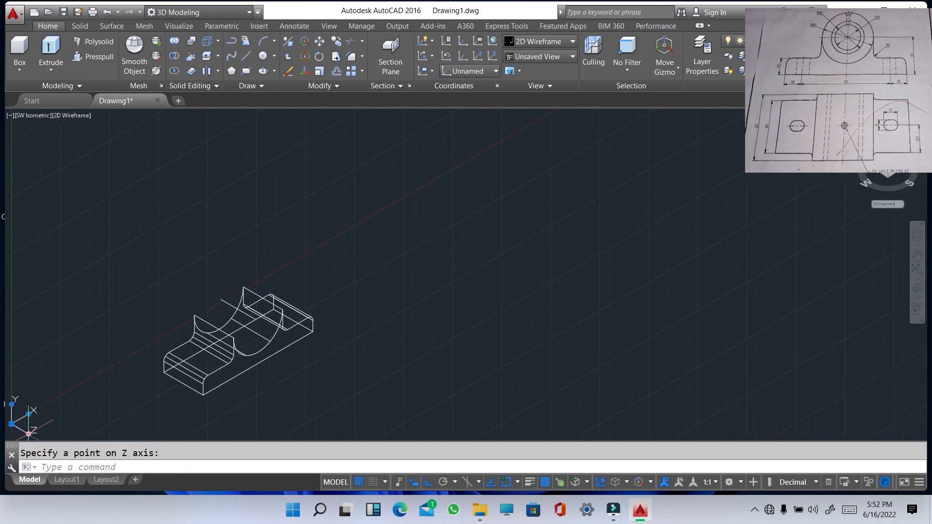
left_click(16, 401)
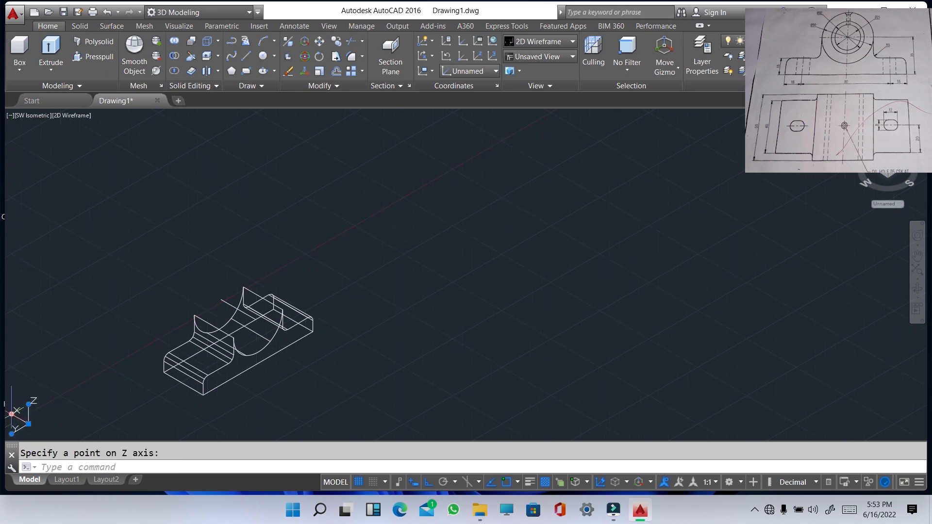
left_click(11, 414)
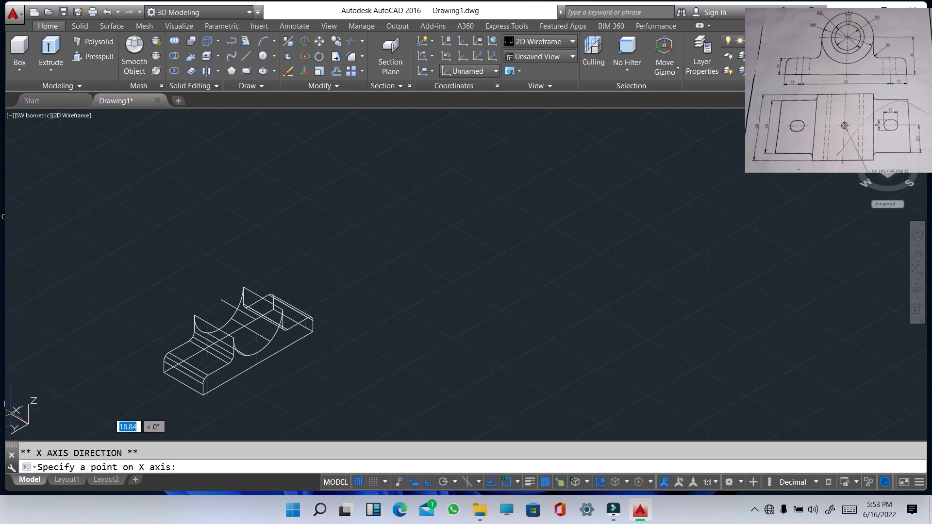
left_click(47, 430)
Delete the leftover centre line floating above the bracket's rear side
scroll(109, 402, "down", 2)
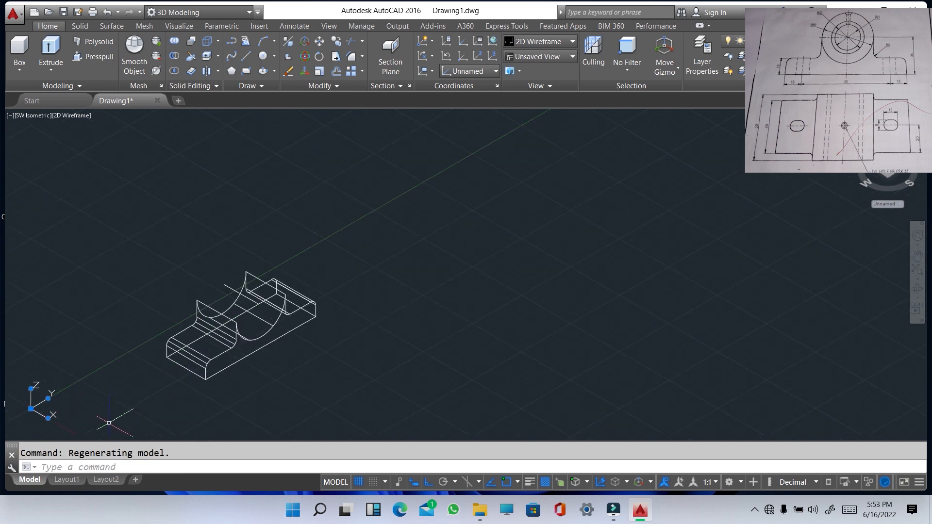
scroll(145, 385, "up", 5)
scroll(204, 364, "down", 4)
scroll(182, 350, "up", 2)
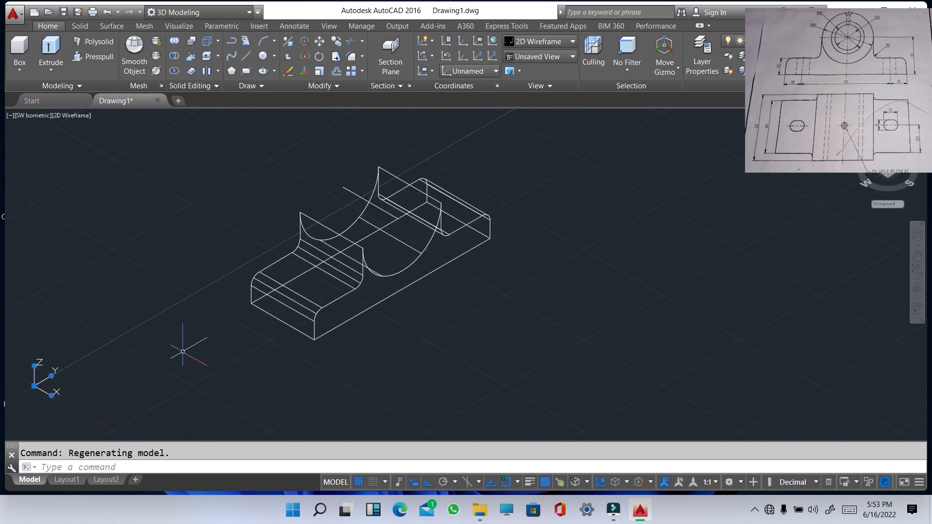
left_click(350, 189)
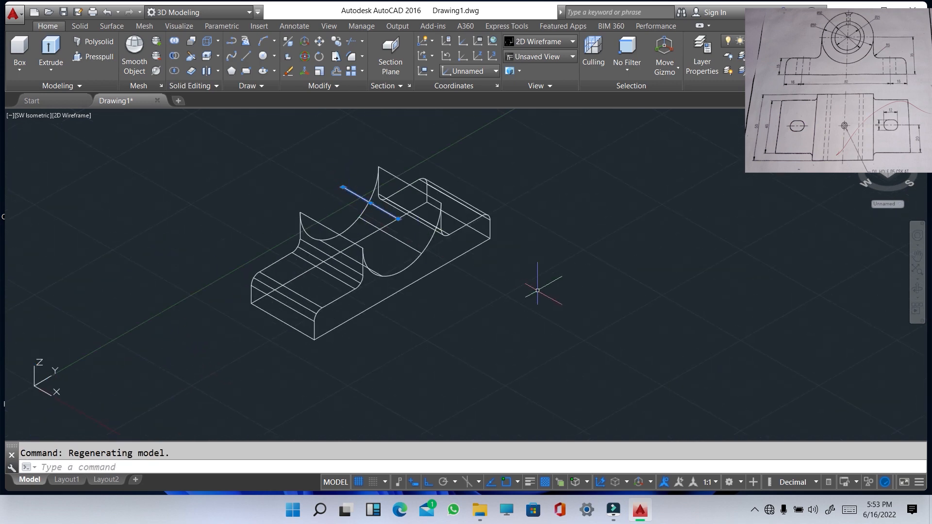
key("Delete")
type("l")
key("Return")
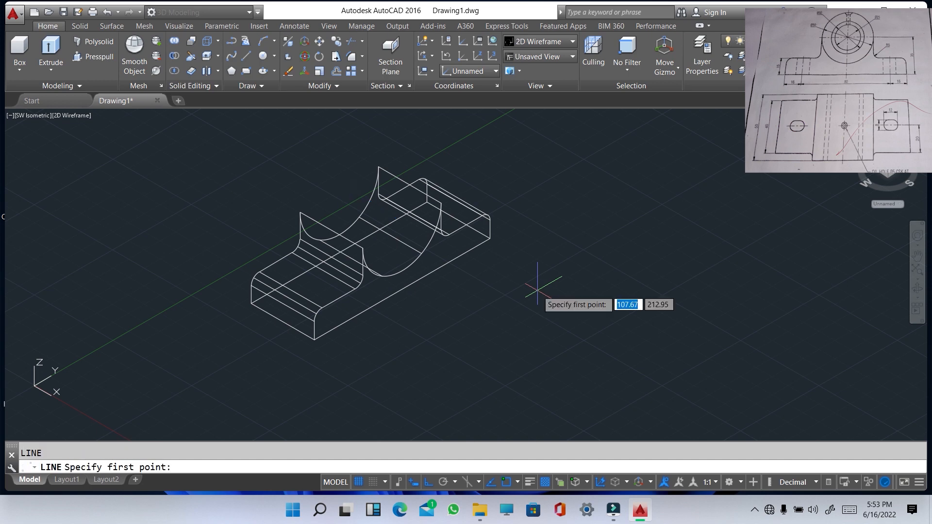
key("Return")
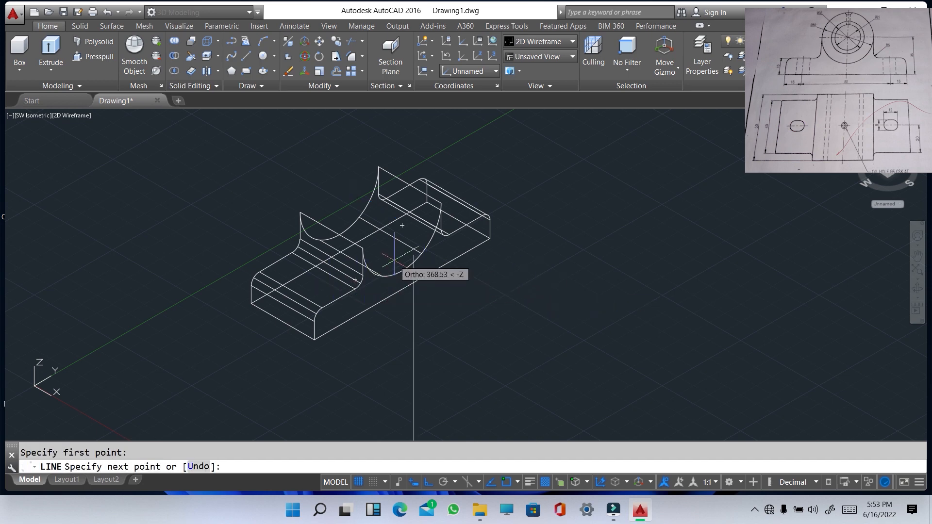
key("Escape")
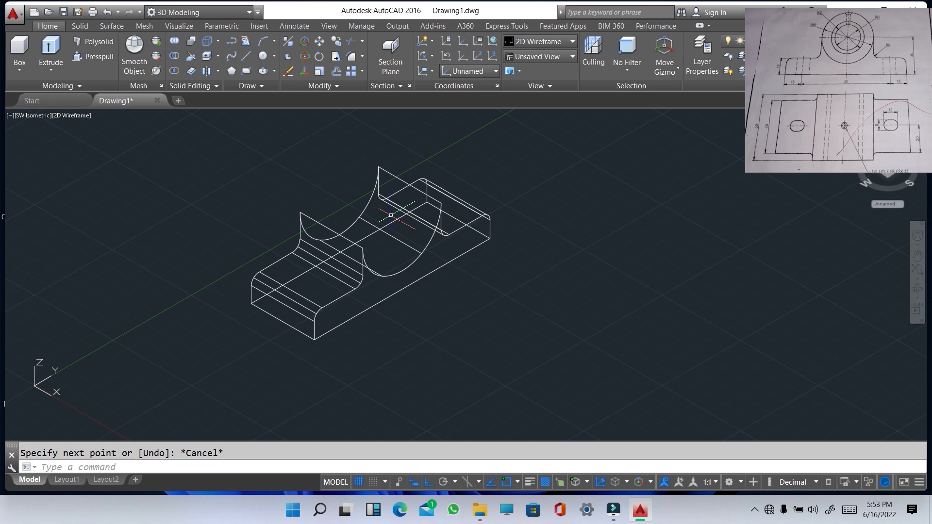
Draw a vertical line 35 long upward from the midpoint of the base's front bottom edge
type(";l")
key("Return")
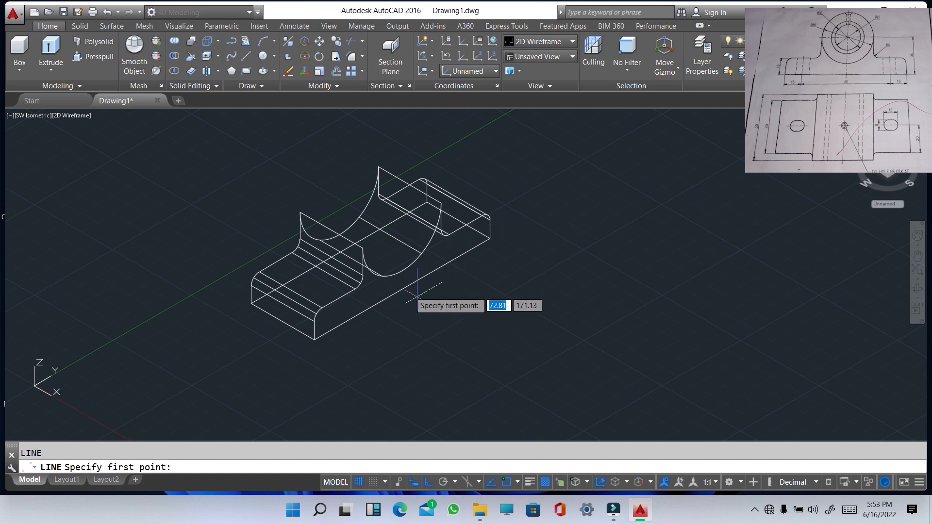
left_click(401, 290)
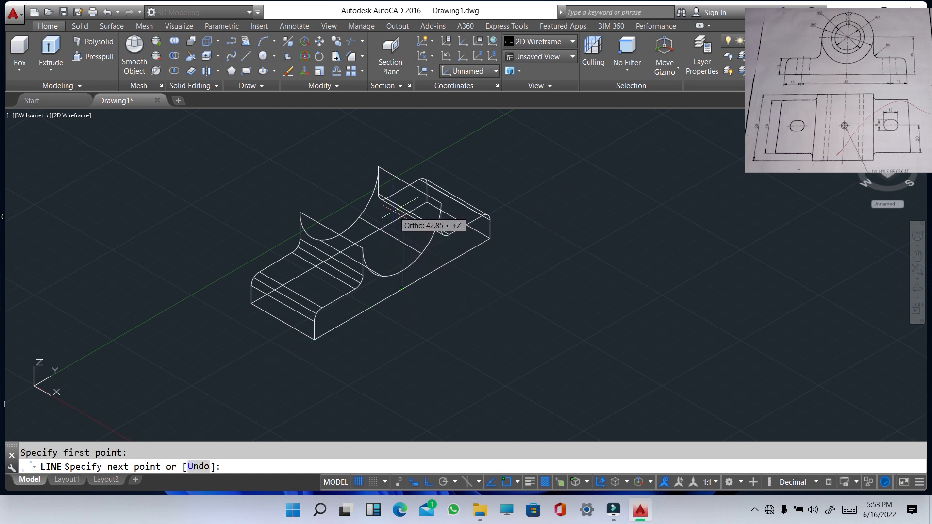
type("35")
key("Return")
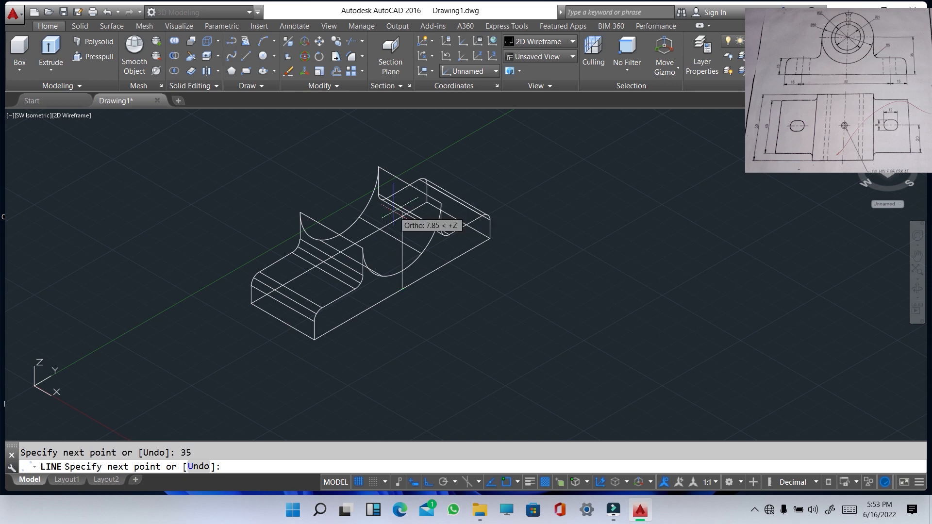
key("Escape")
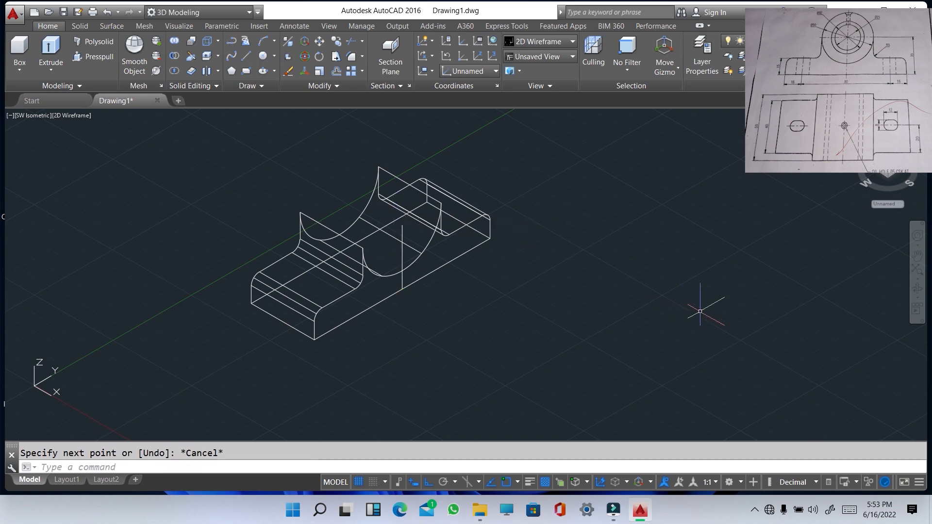
type("c")
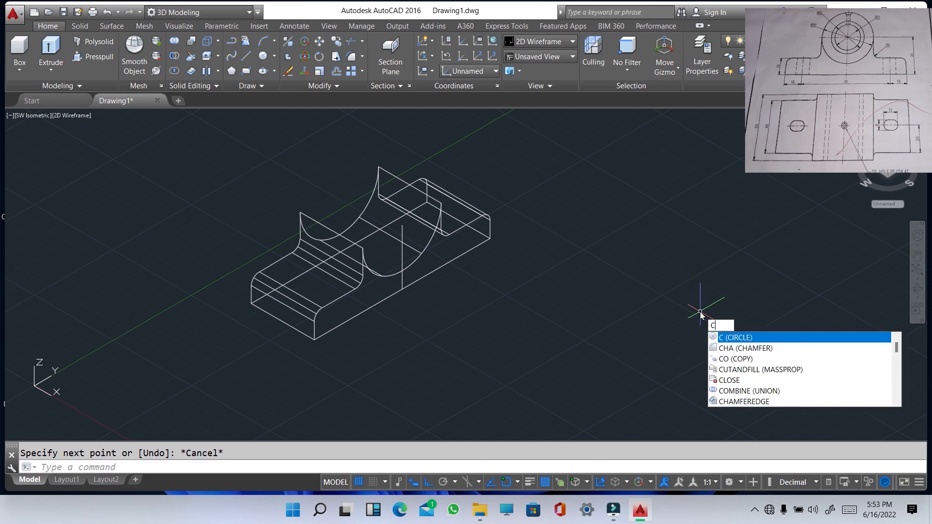
key("Return")
left_click(578, 286)
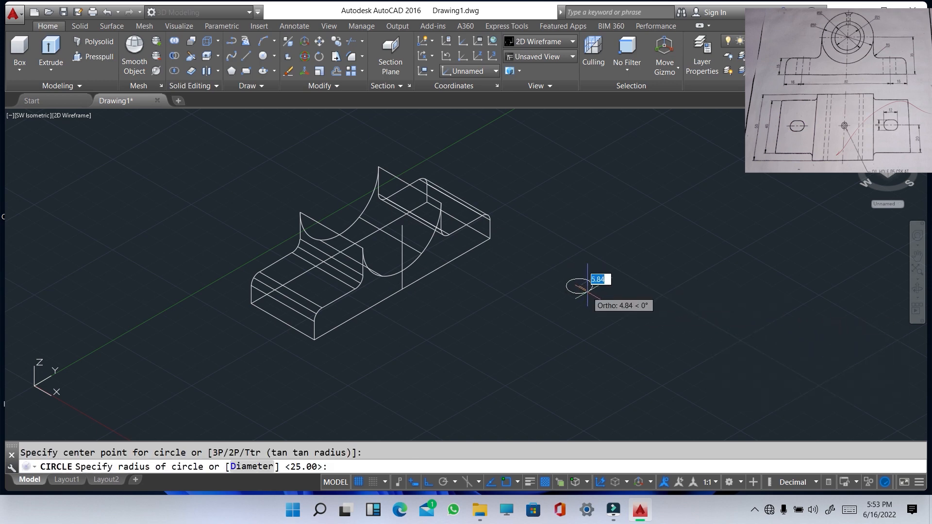
key("Escape")
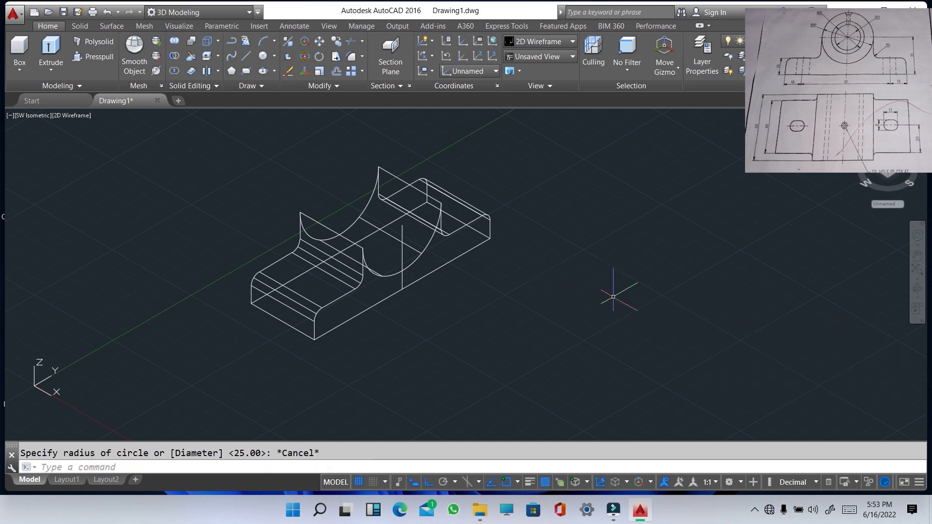
In the Front view, draw a radius 25 circle centred on the vertical line's upper end, reaching the endpoint of the bracket's arc
left_click(24, 113)
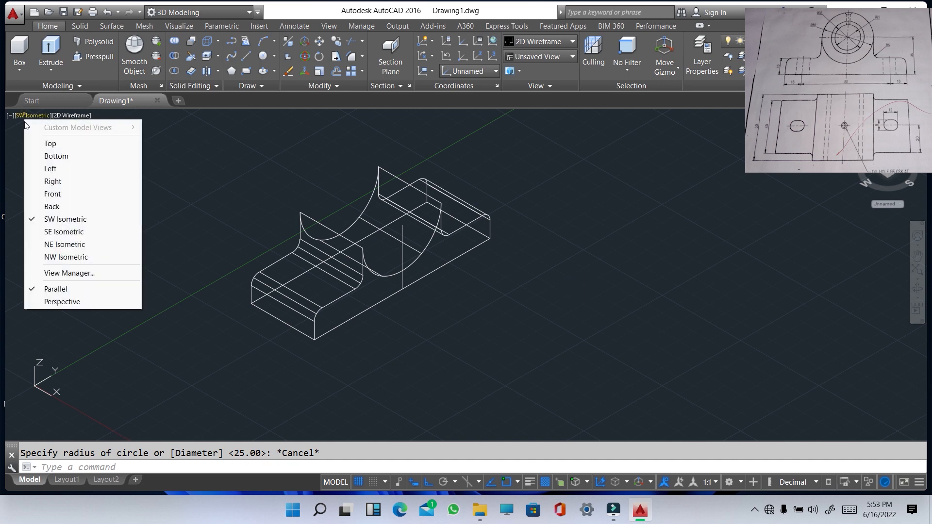
left_click(51, 194)
scroll(204, 208, "down", 4)
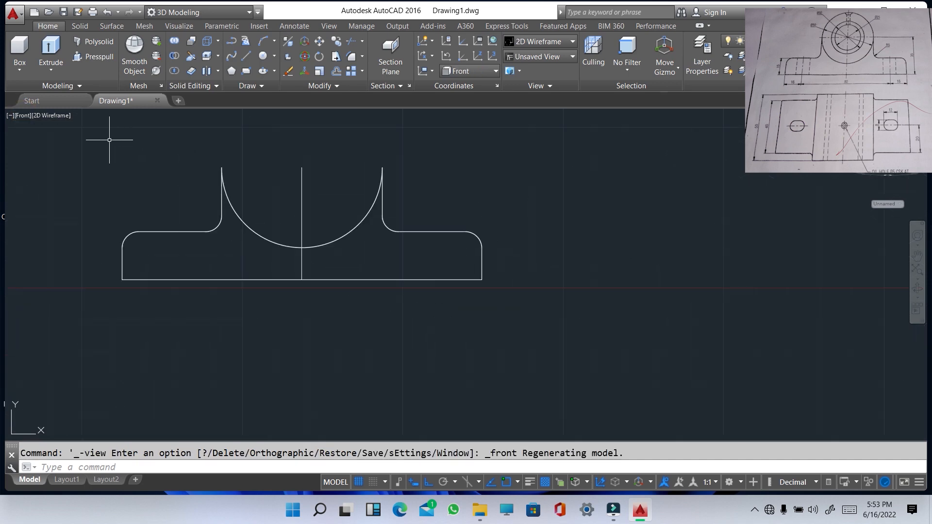
key("Return")
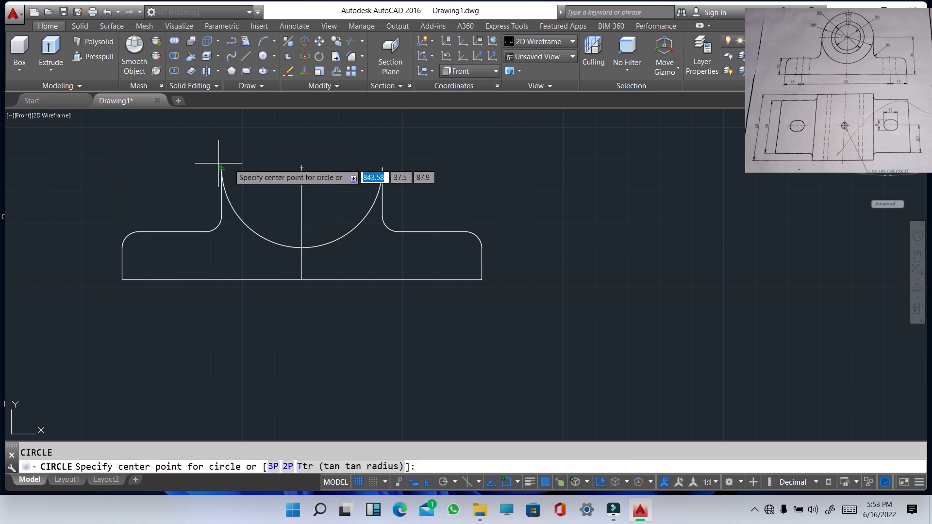
left_click(302, 167)
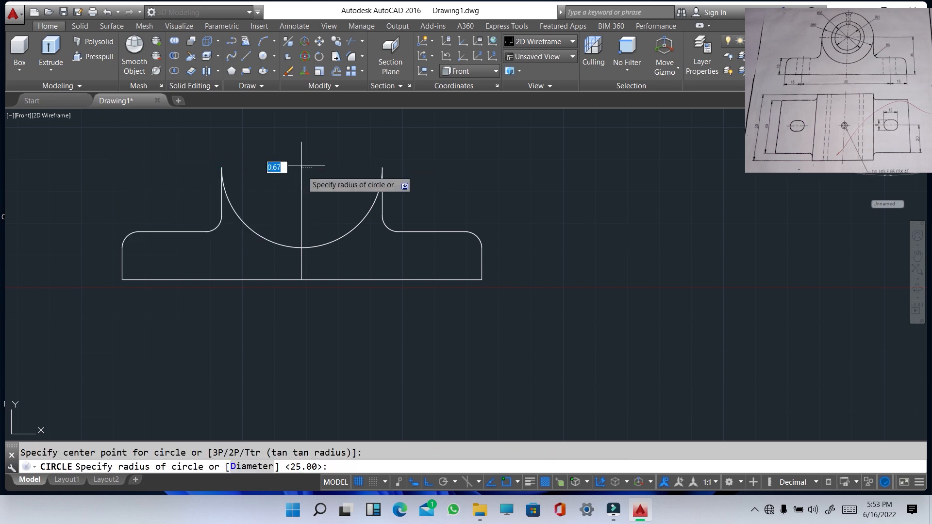
left_click(382, 167)
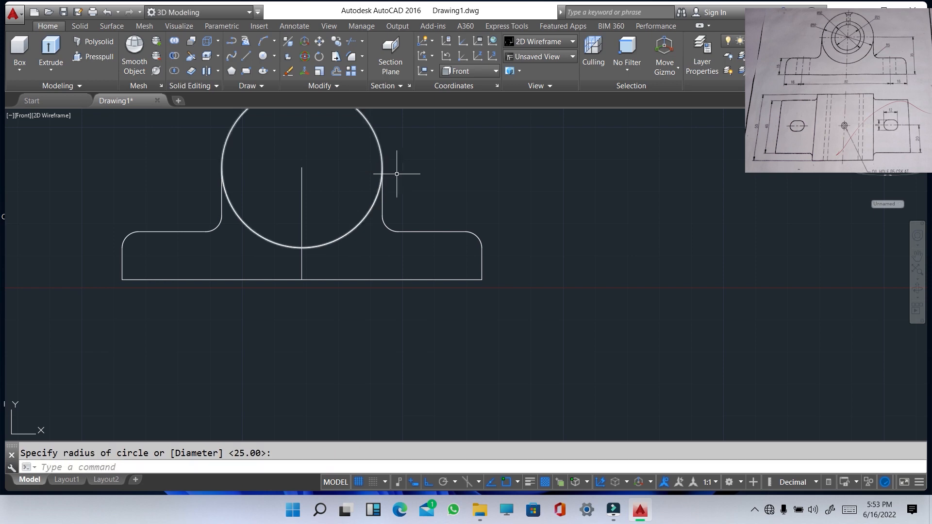
Draw a concentric circle of radius 12.5 centred on the vertical line's upper end
left_click(21, 115)
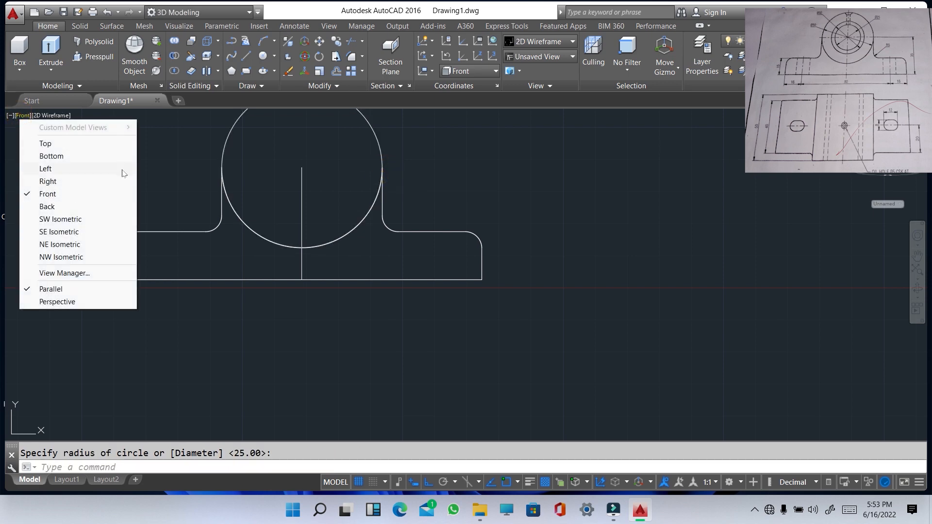
left_click(184, 171)
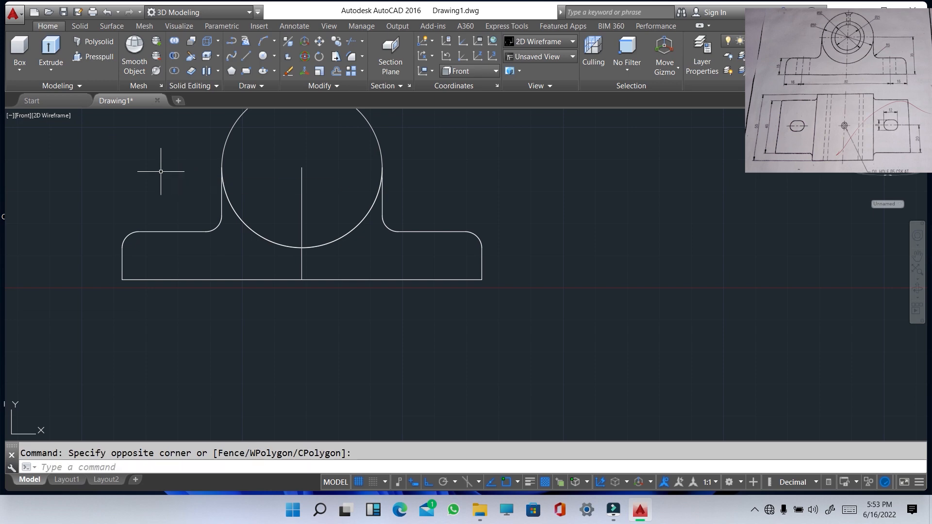
type("c")
key("Return")
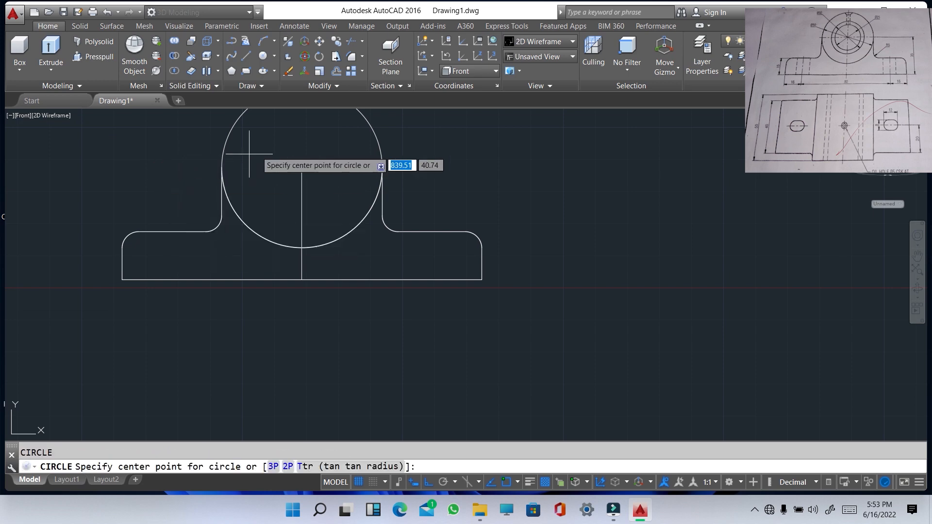
left_click(301, 168)
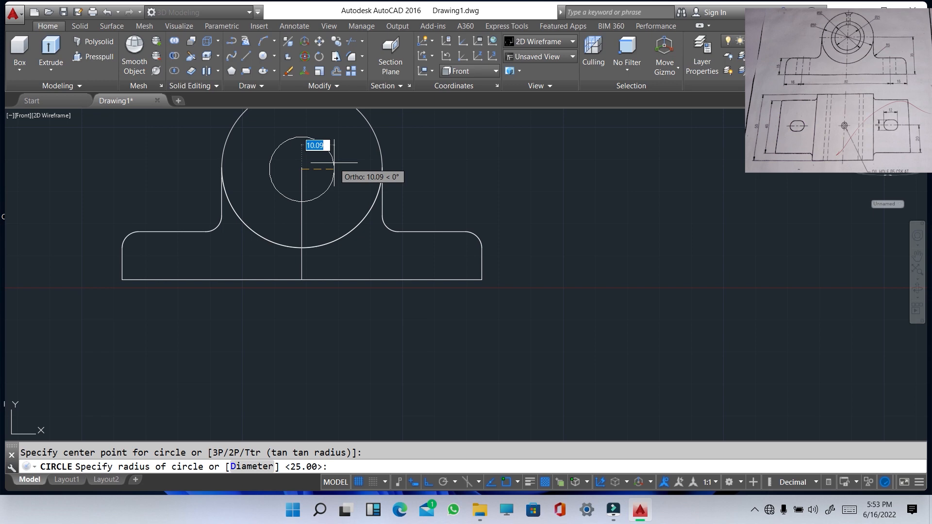
type("12.")
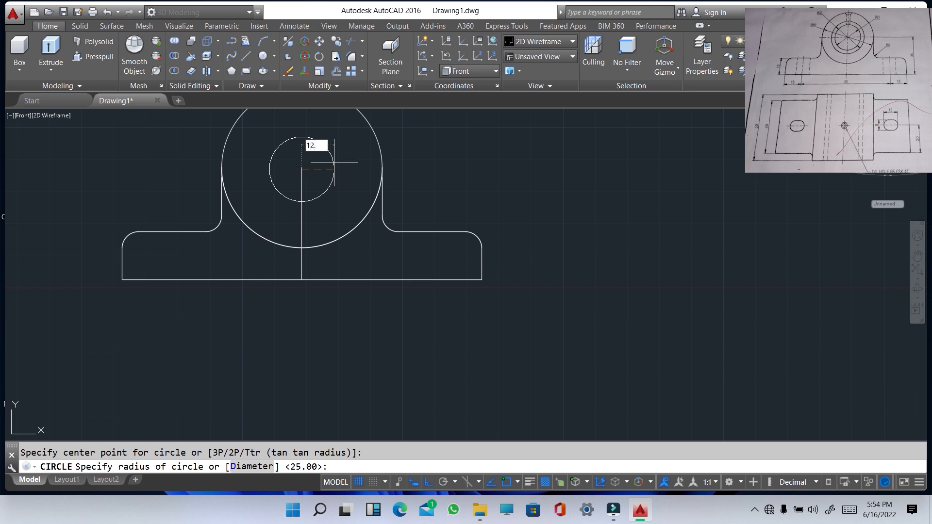
type("5")
key("Return")
Draw another concentric circle of radius 16 around the radius 12.5 circle
key("Return")
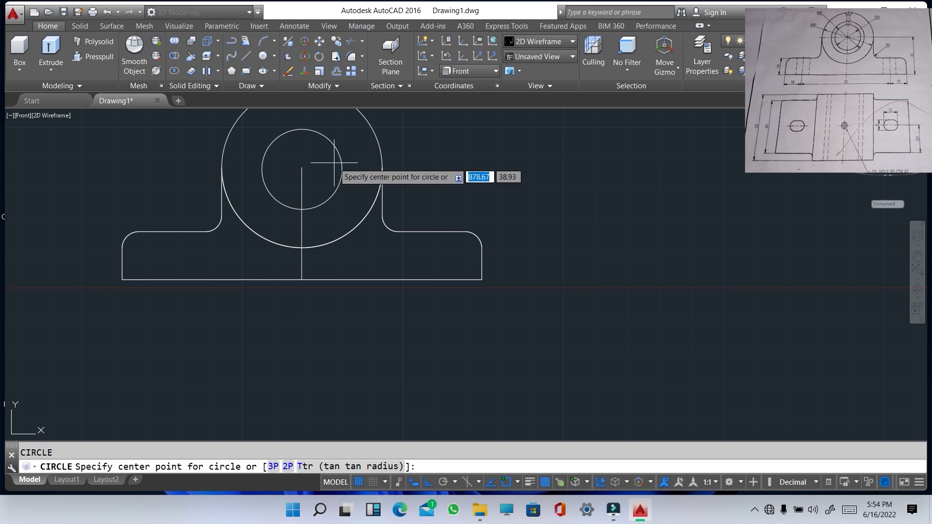
left_click(301, 168)
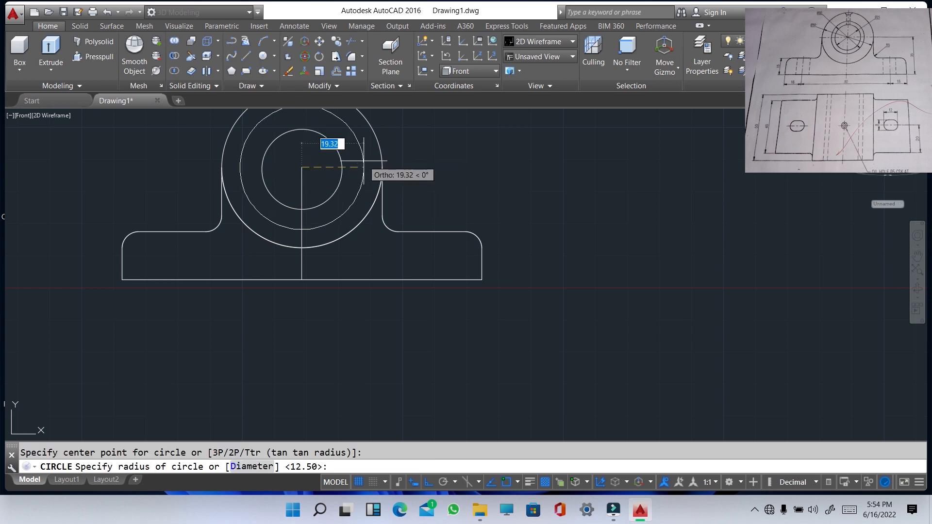
type("16")
key("Return")
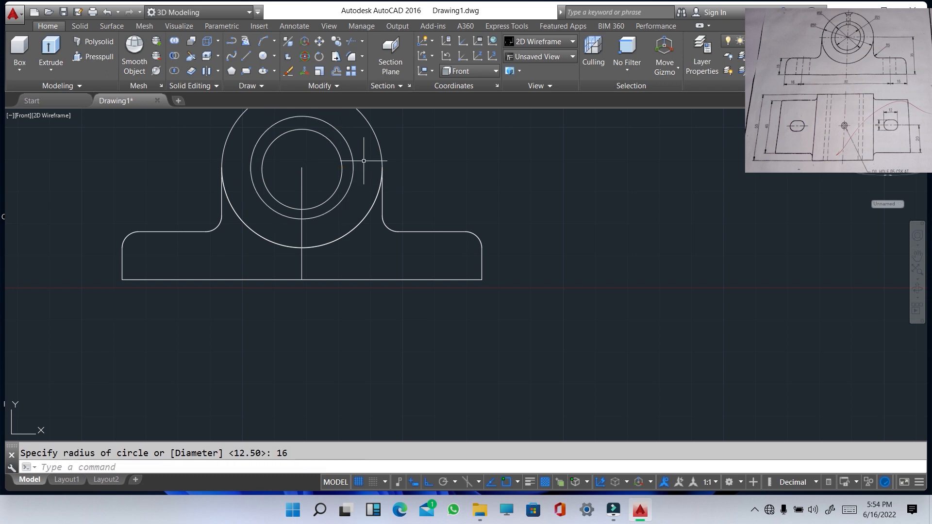
scroll(364, 161, "down", 2)
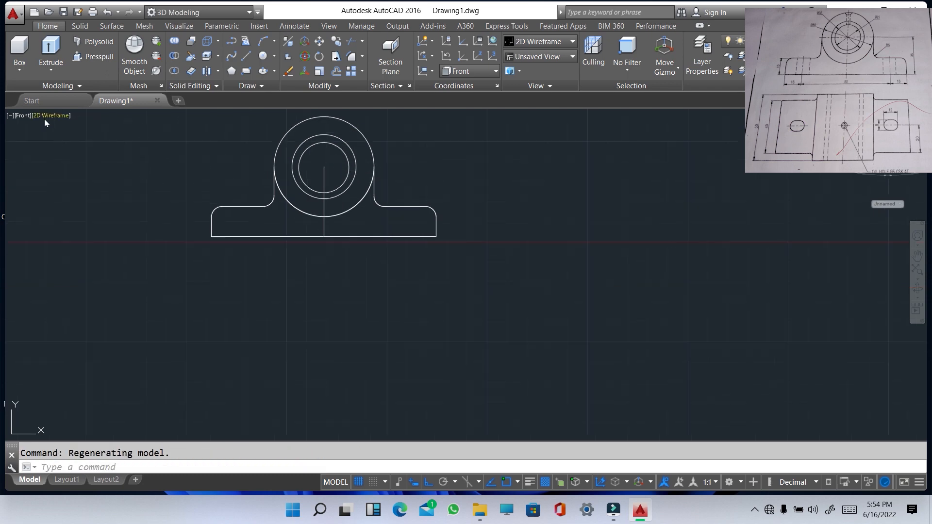
In the SW Isometric view, extrude the radius 25 circle 5 toward the back of the base
left_click(21, 115)
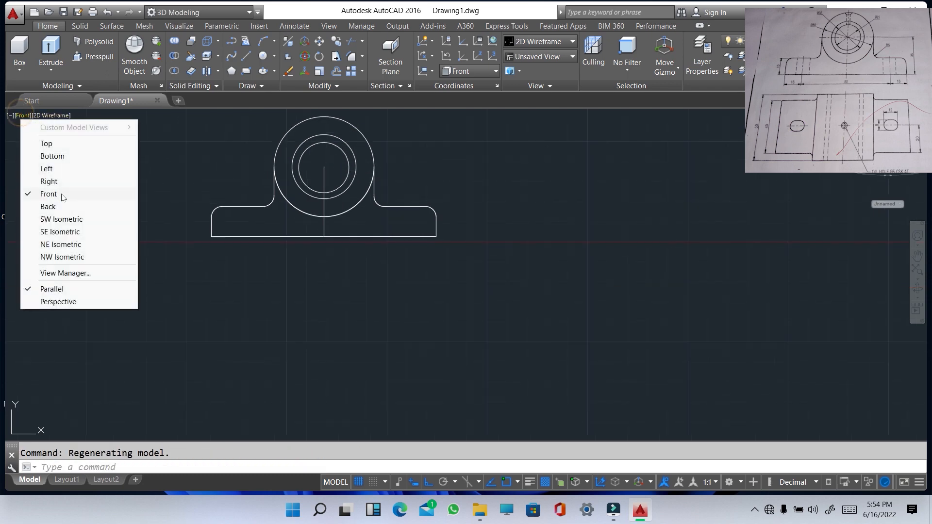
left_click(62, 218)
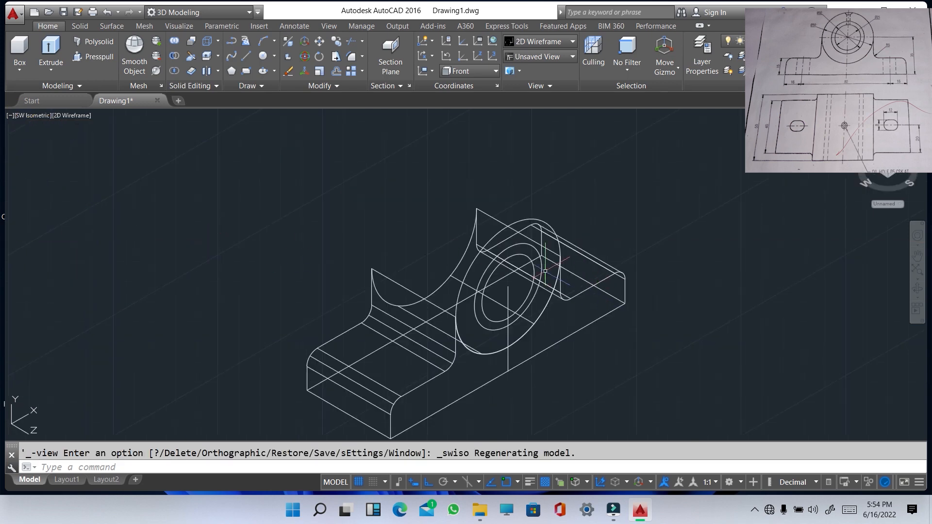
left_click(486, 241)
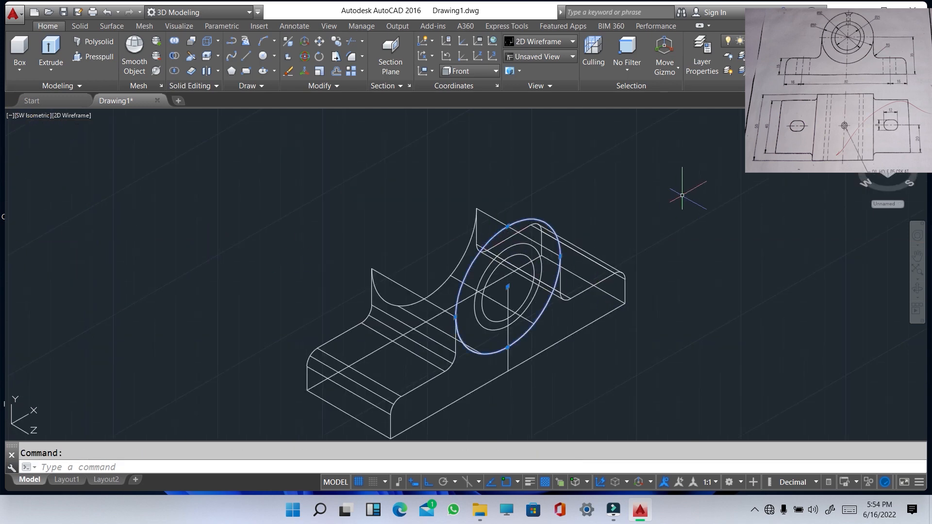
type("EXT")
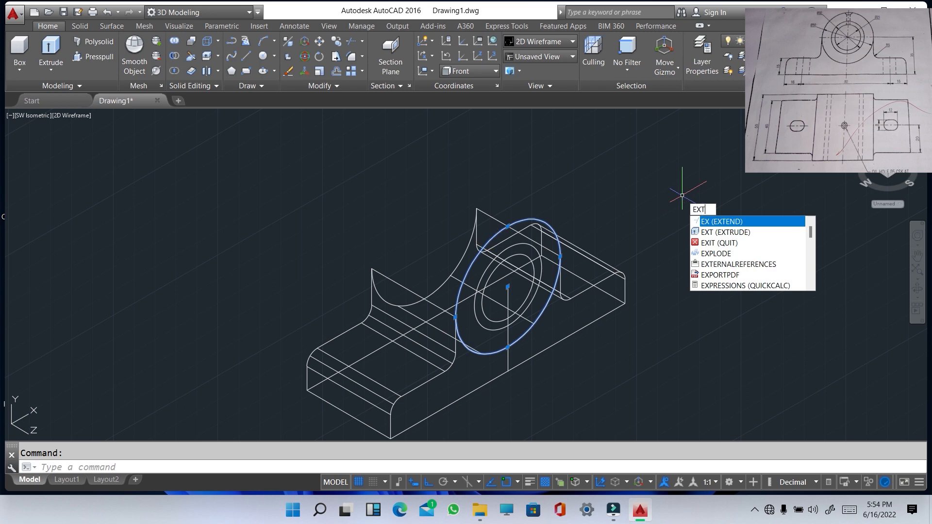
key("Return")
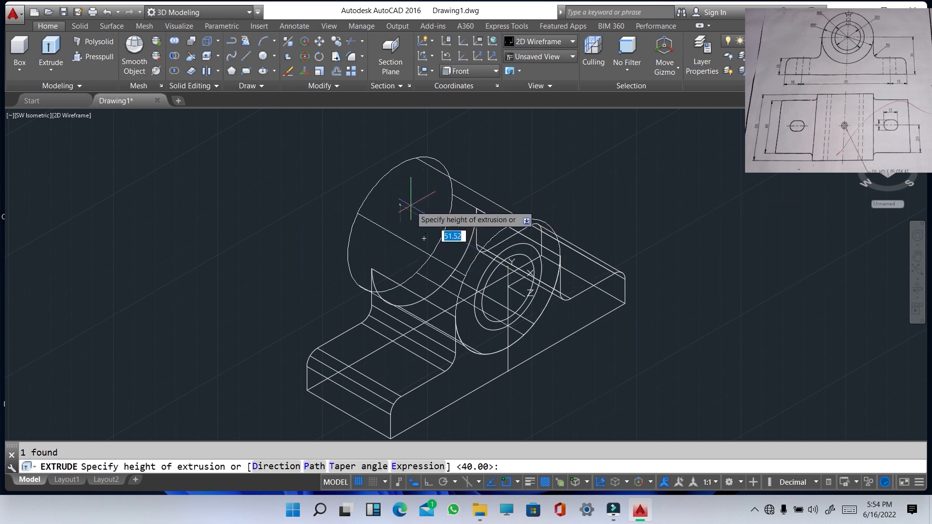
type("5")
key("Return")
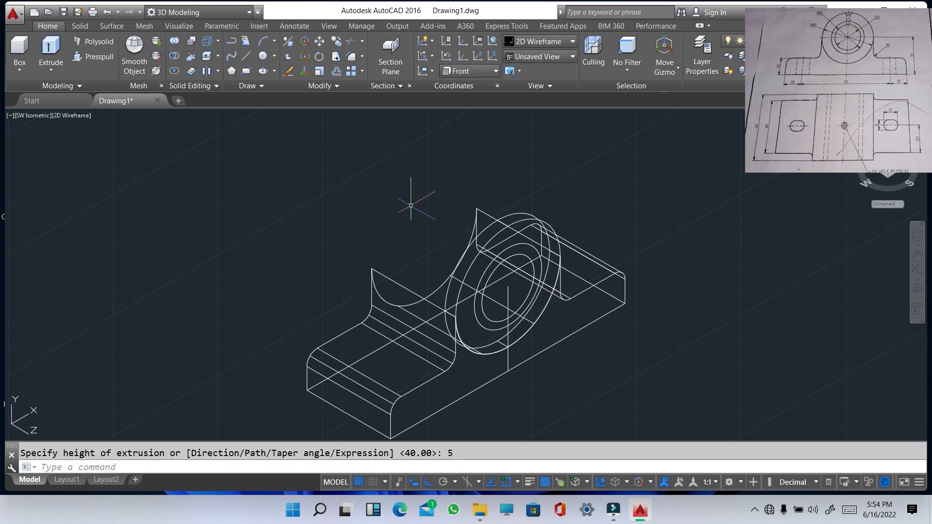
Lengthen the extruded cylinder to 50 by stretching its rear face backward over the base
left_click(474, 239)
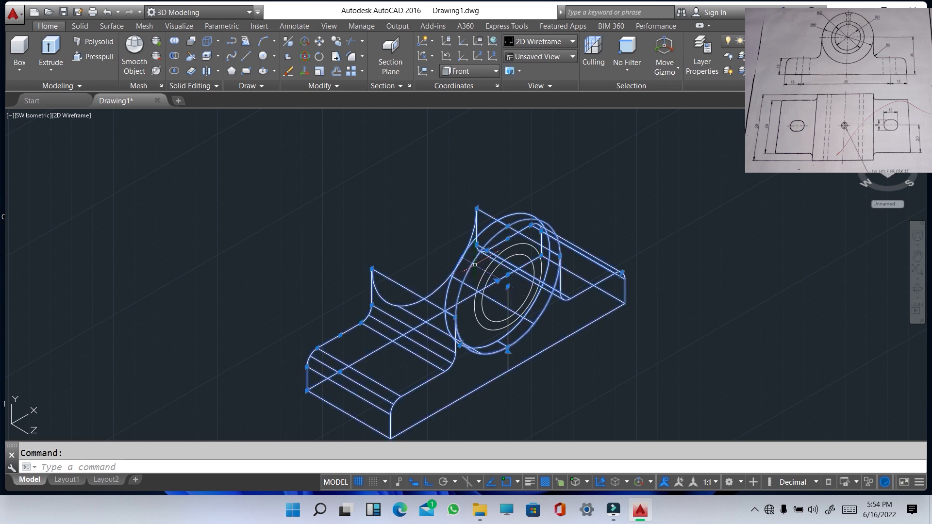
key("Escape")
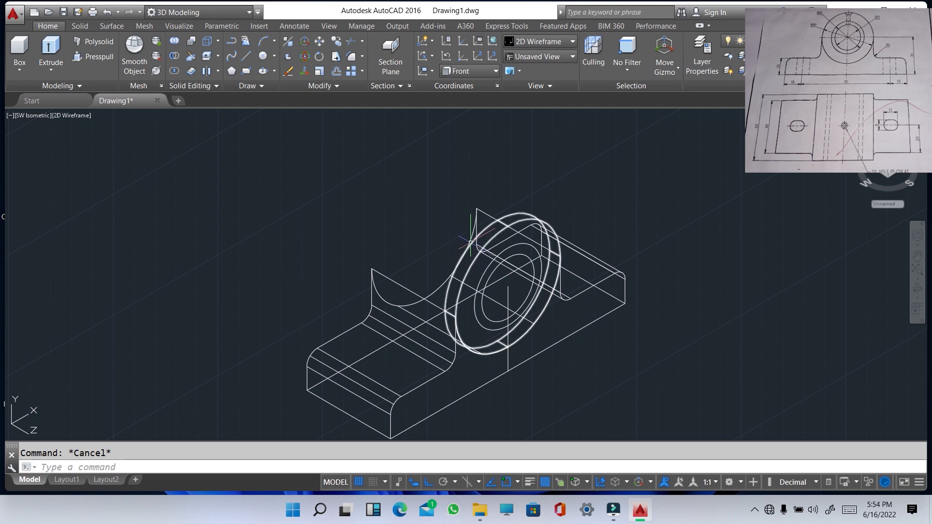
left_click(486, 228)
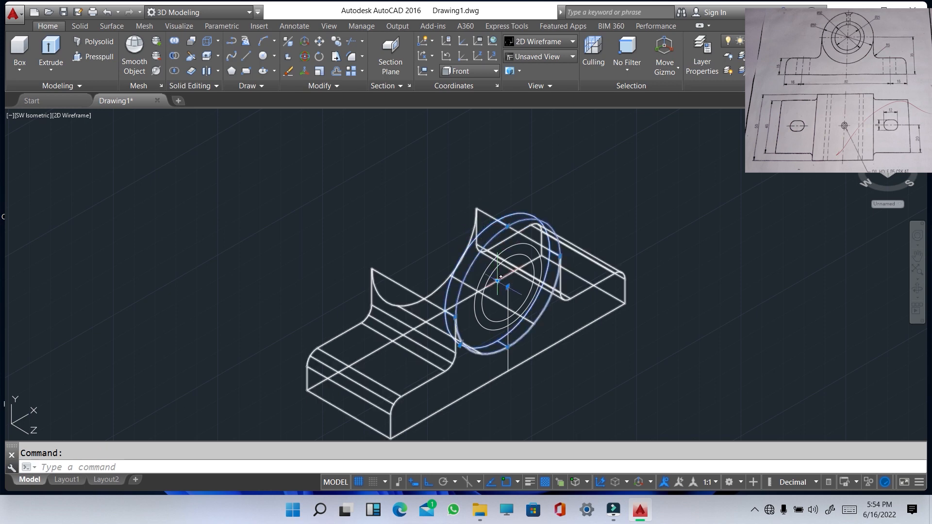
left_click(467, 266)
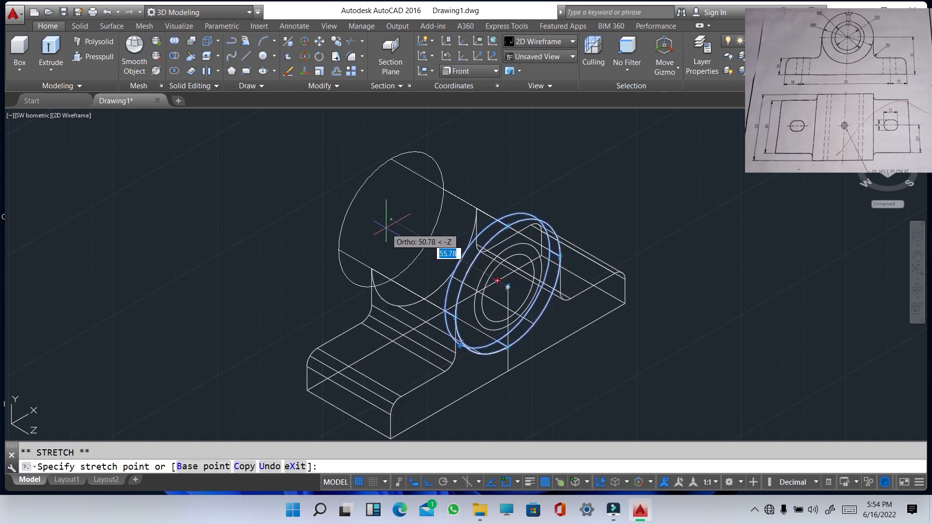
type("50")
key("Return")
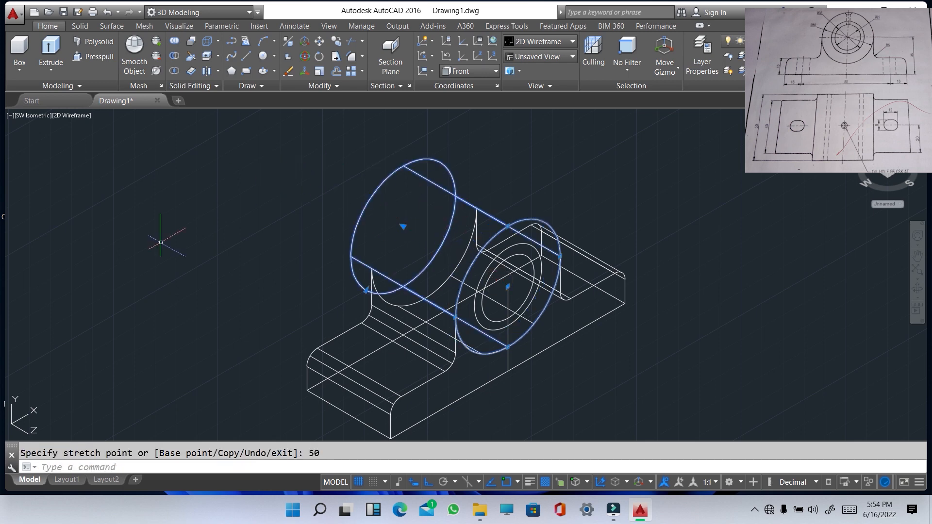
key("Escape")
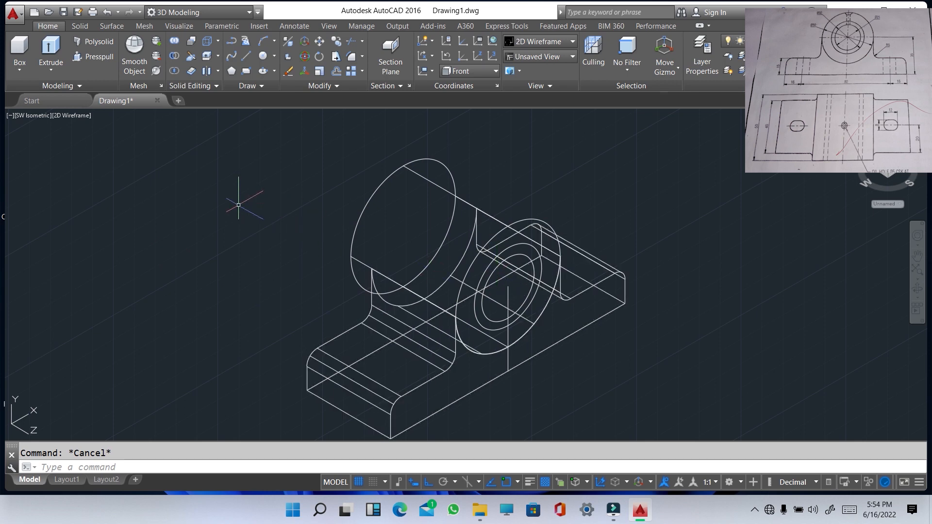
In the Conceptual visual style, move the cylinder and its two inner circles 5 forward along the cylinder's axis
left_click(77, 113)
left_click(115, 156)
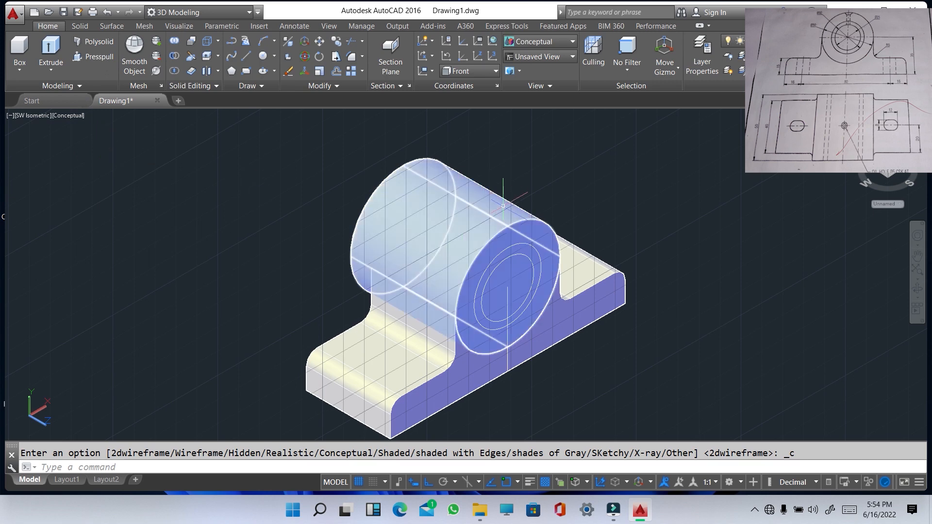
left_click(484, 223)
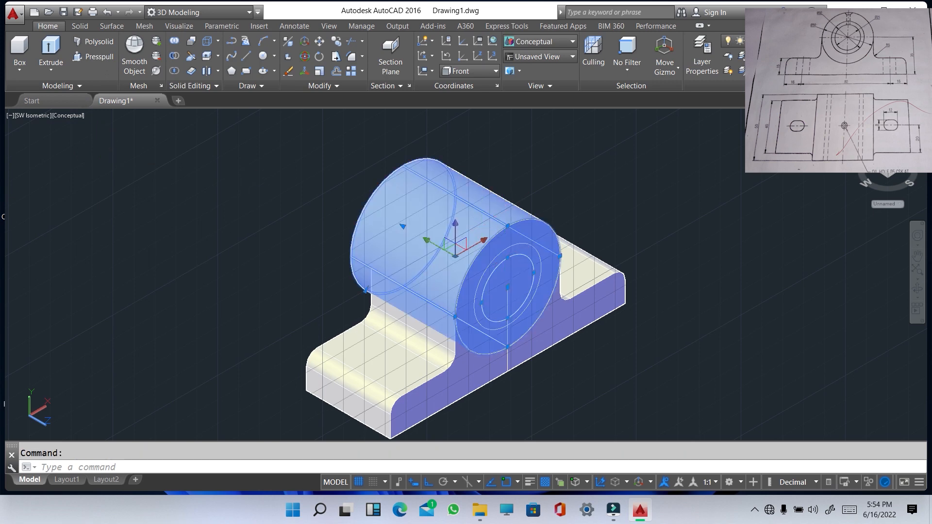
left_click(499, 251)
scroll(500, 252, "up", 2)
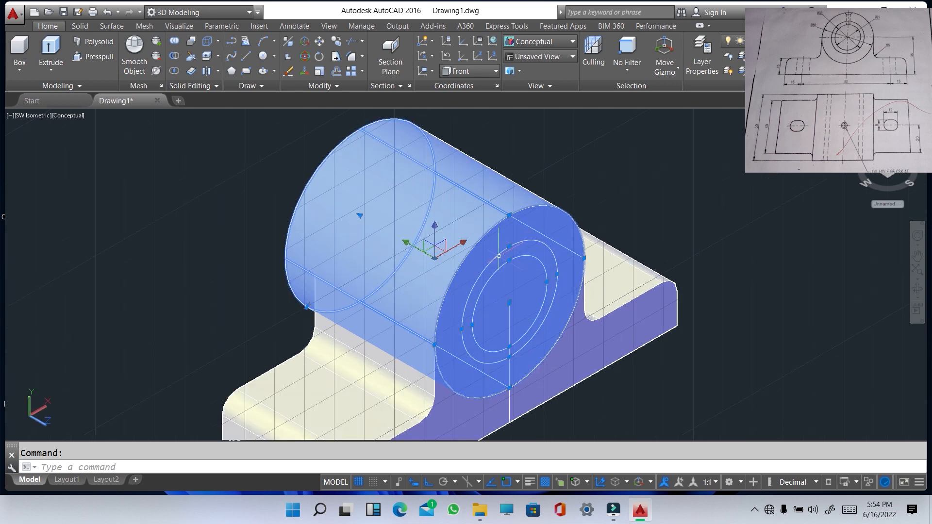
scroll(499, 256, "down", 2)
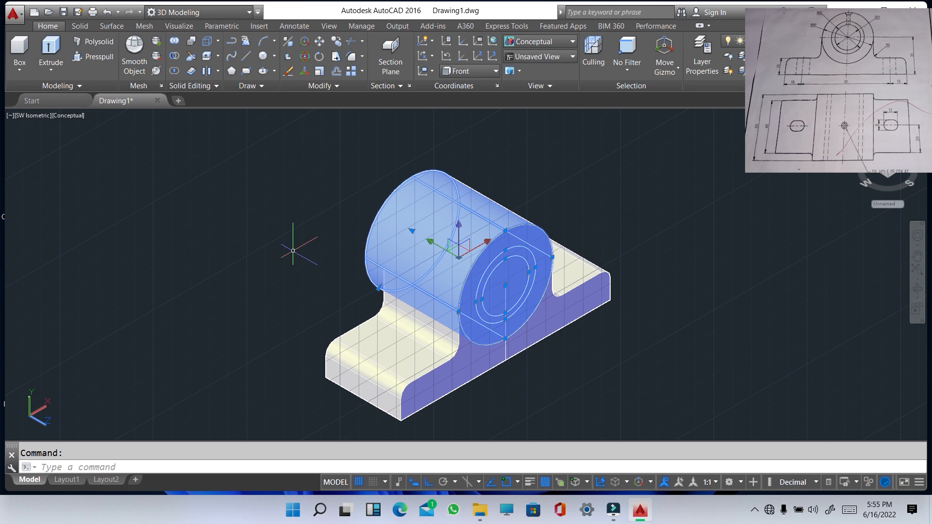
left_click(429, 242)
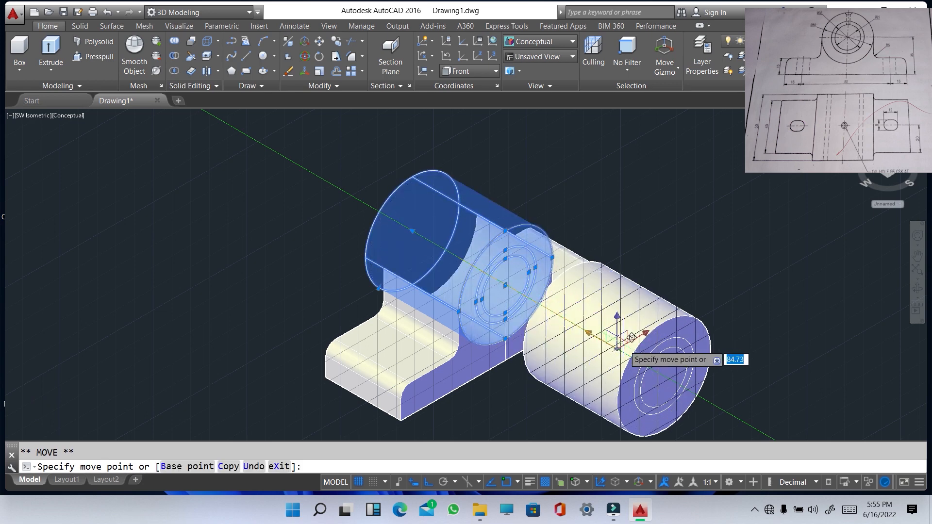
type("5")
key("Return")
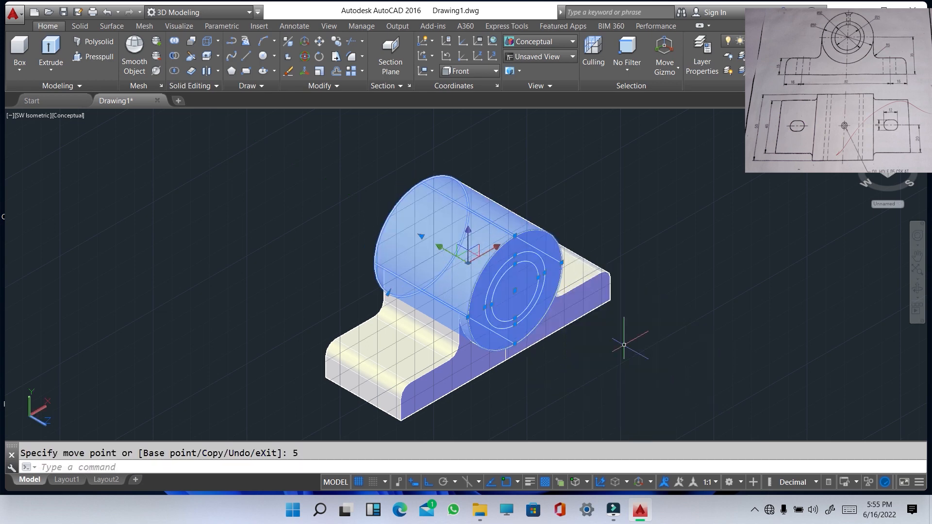
key("Escape")
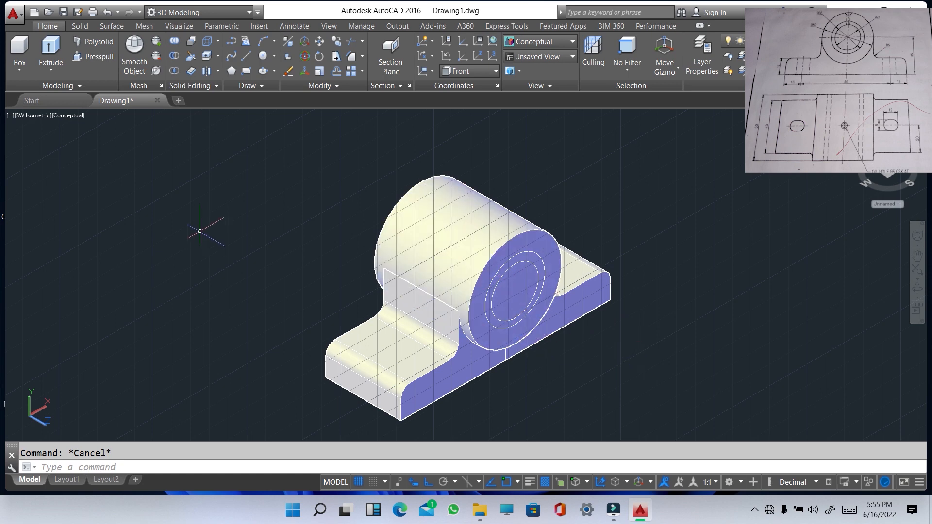
Presspull the area inside the radius 12.5 circle backward through the whole cylinder to cut the bore
type("PR")
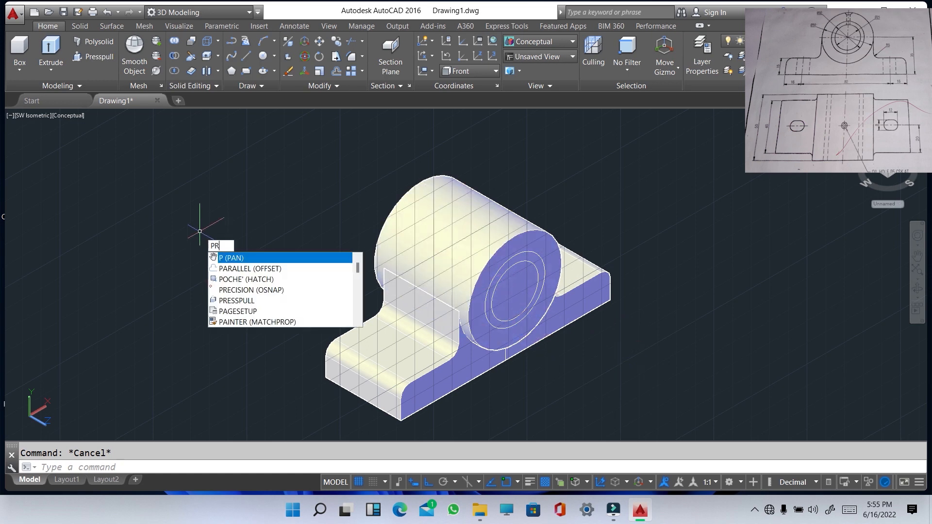
type("ES")
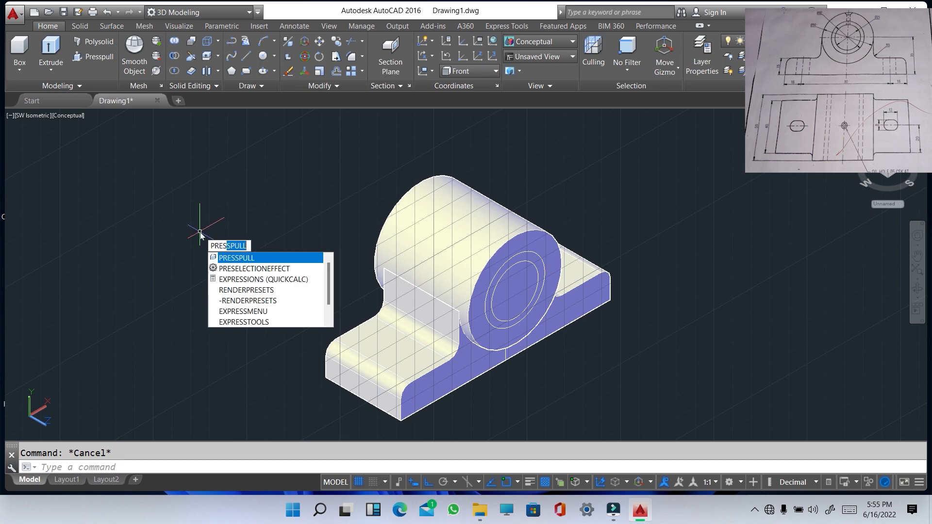
type("S")
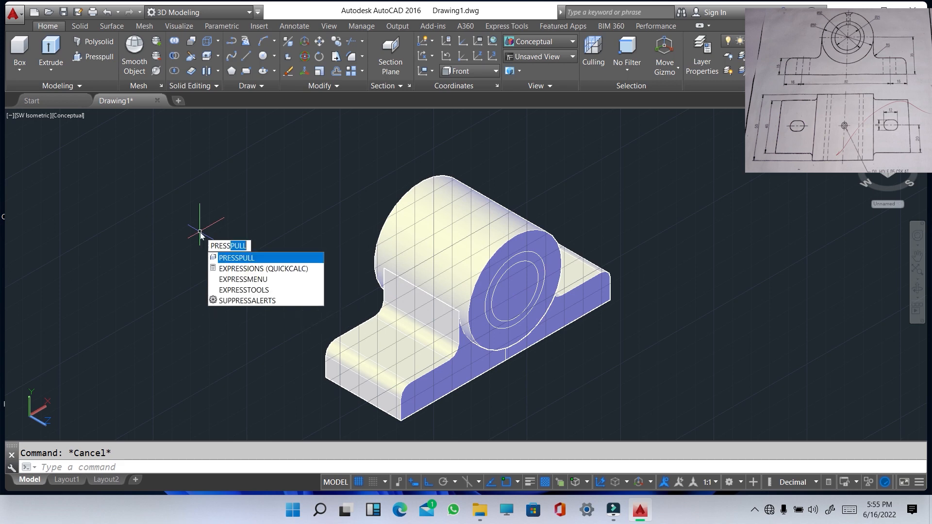
key("Return")
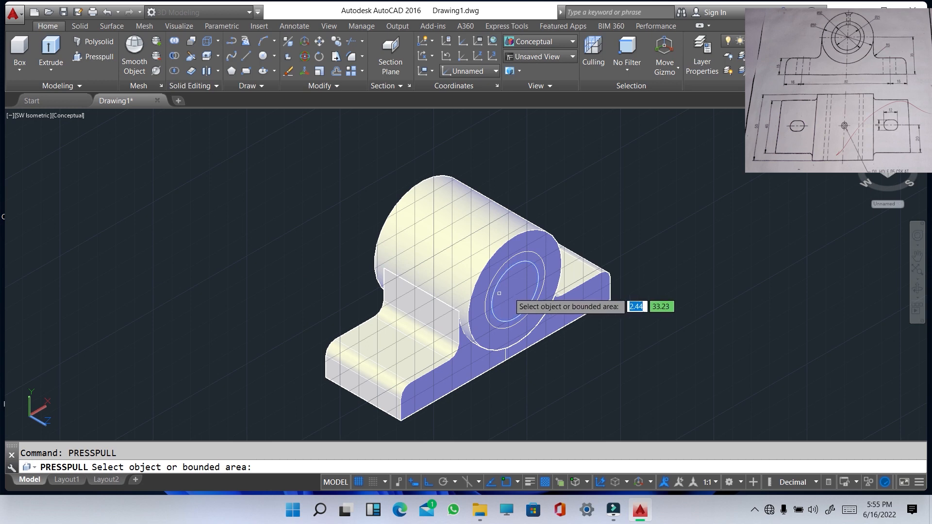
left_click(515, 304)
scroll(522, 291, "down", 5)
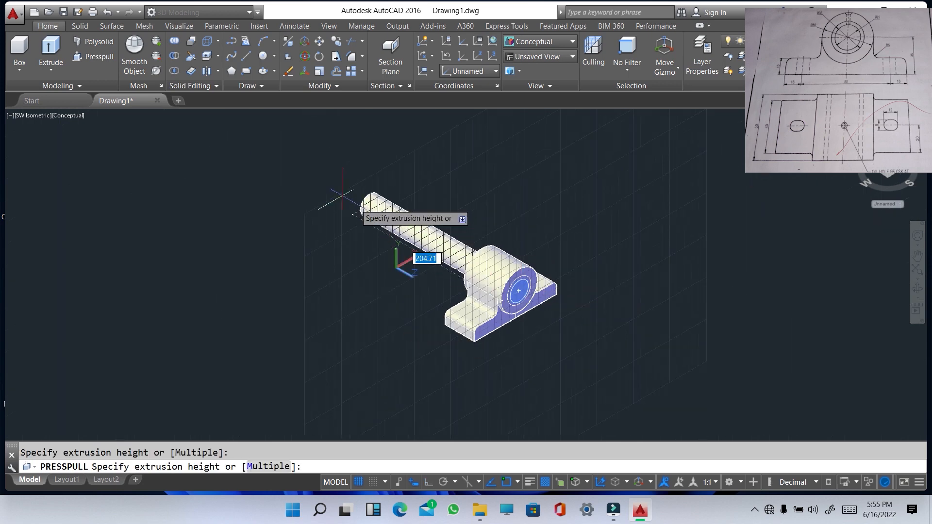
left_click(325, 183)
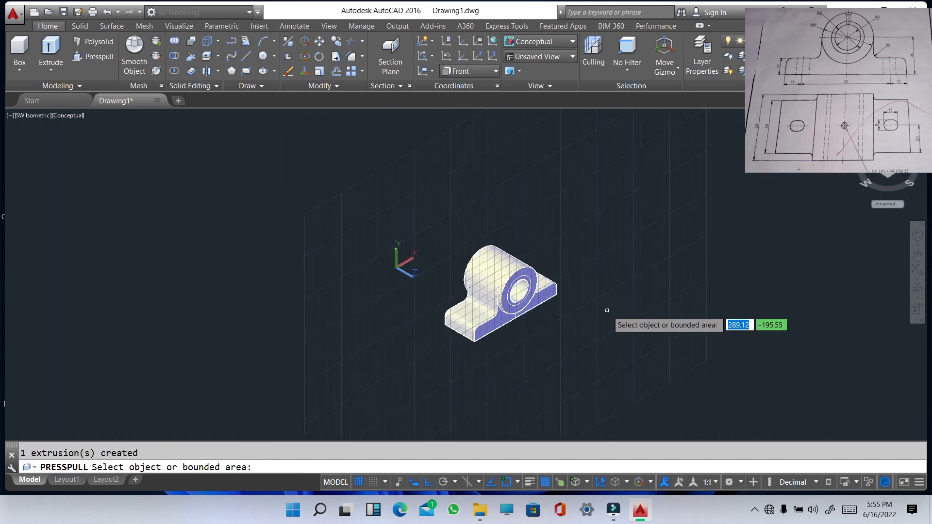
key("Return")
scroll(515, 335, "up", 4)
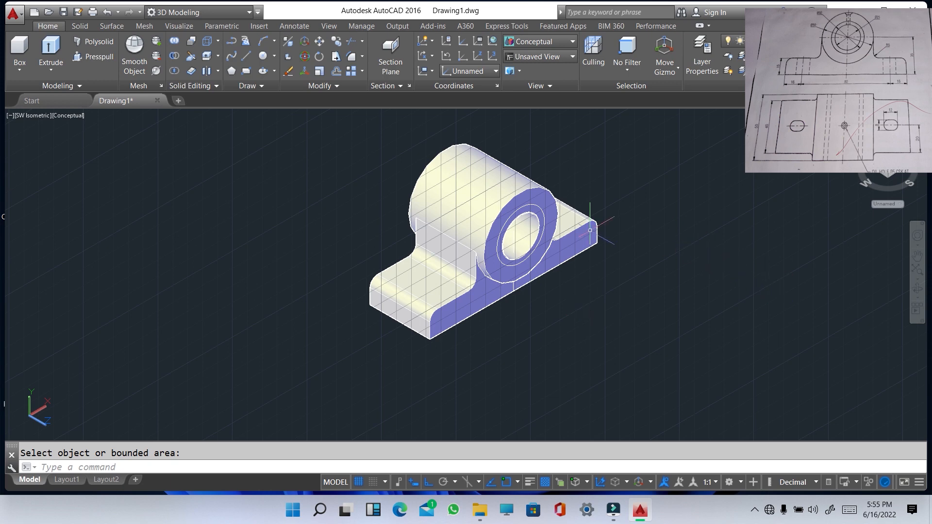
key("Escape")
left_click(539, 208)
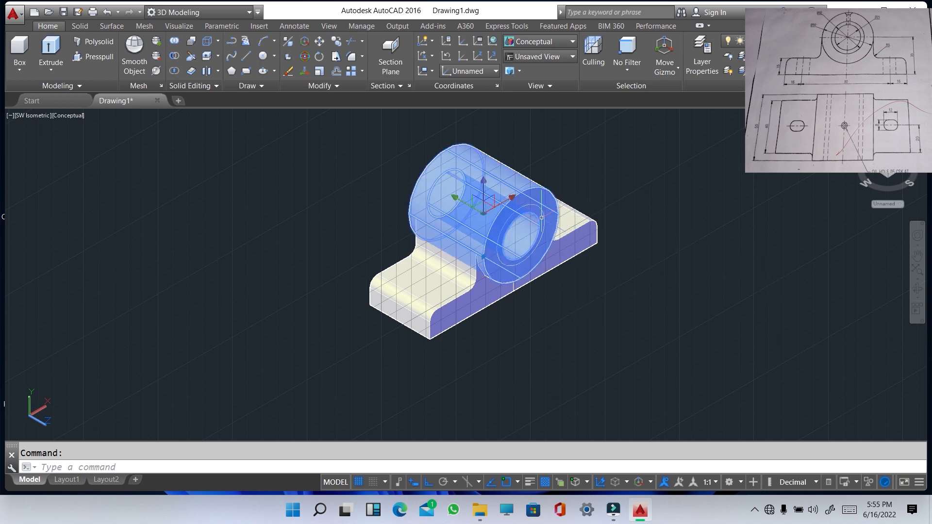
key("Escape")
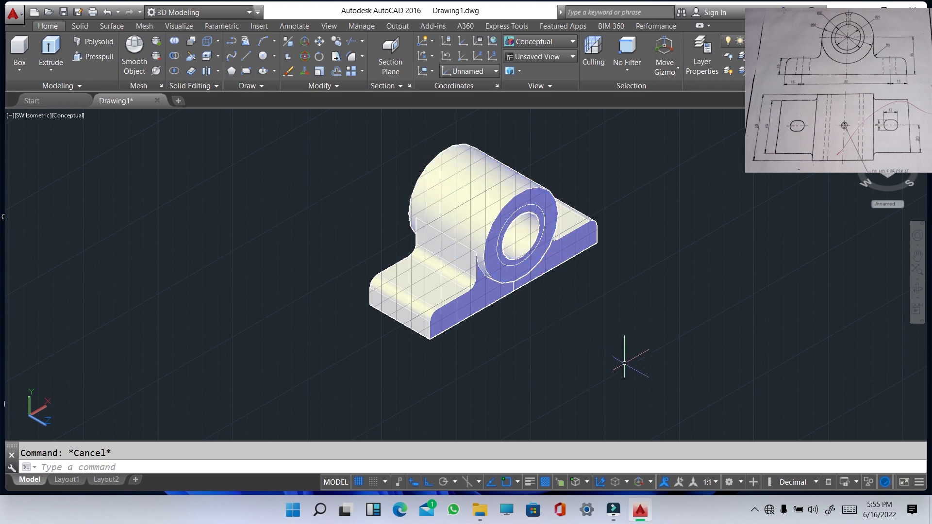
Display the bracket in the 2D Wireframe visual style from a lower three-dimensional viewing angle
middle_click_drag(624, 363, 606, 334, "shift")
scroll(550, 341, "down", 8)
scroll(418, 319, "up", 3)
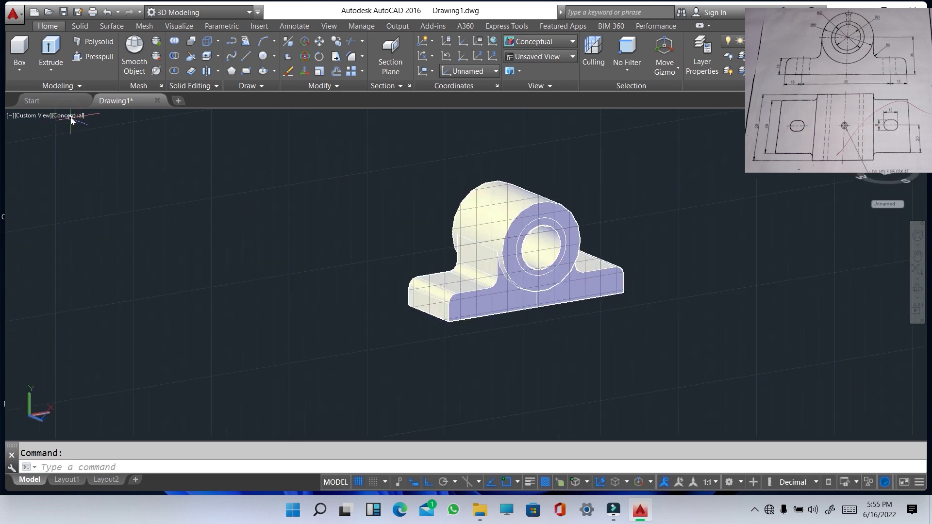
left_click(70, 115)
left_click(92, 143)
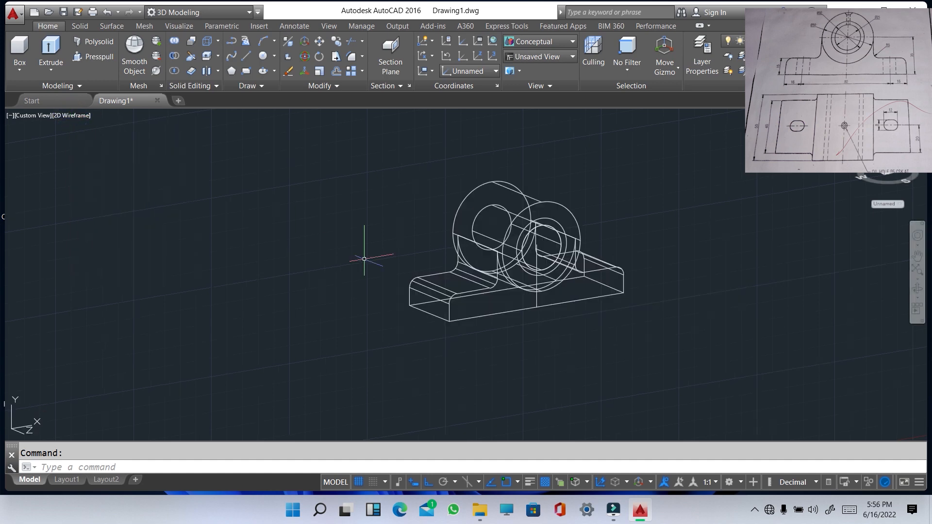
Draw locating lines from the base's front lower-left corner: 16 along the front edge, 15 upward and 20 toward the back
type("l")
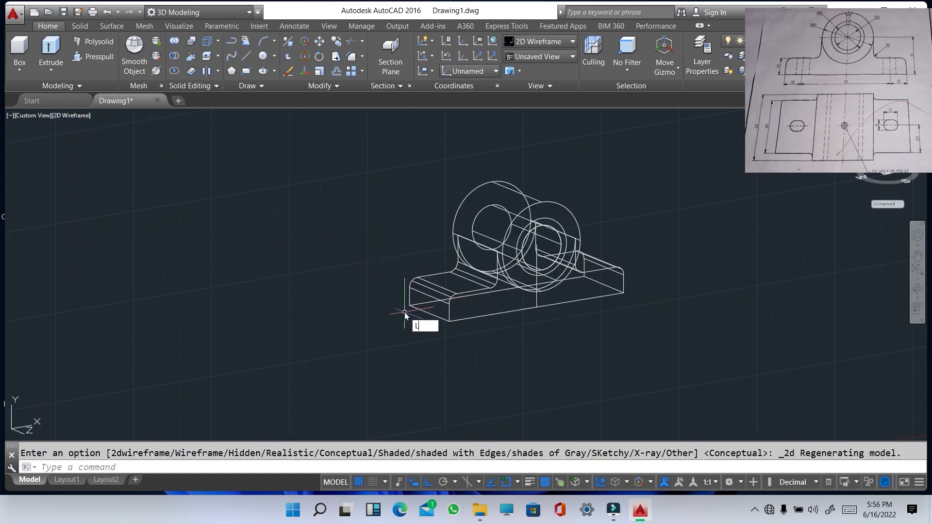
key("Return")
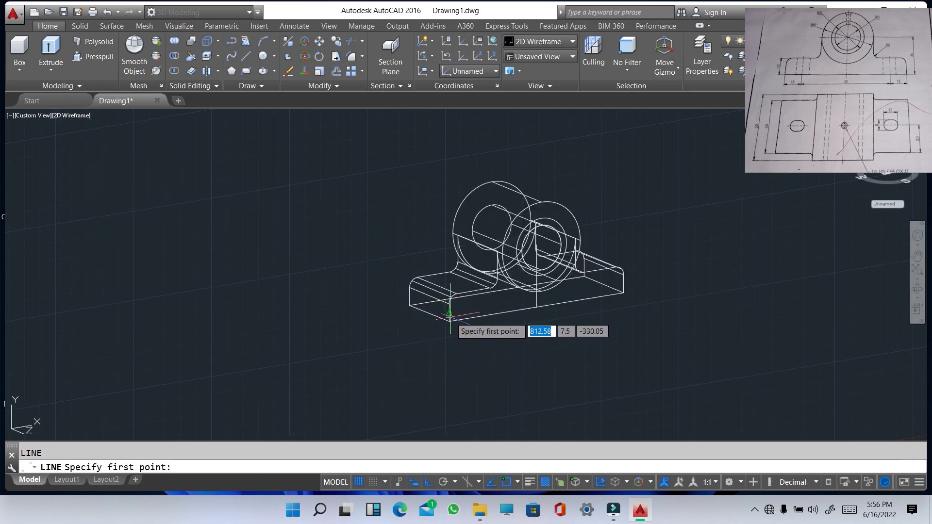
left_click(453, 320)
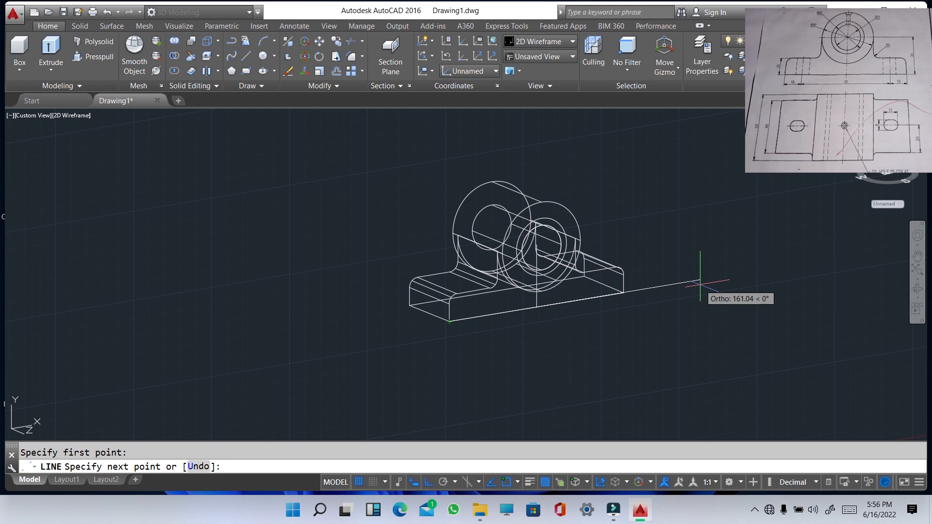
type("16")
key("Return")
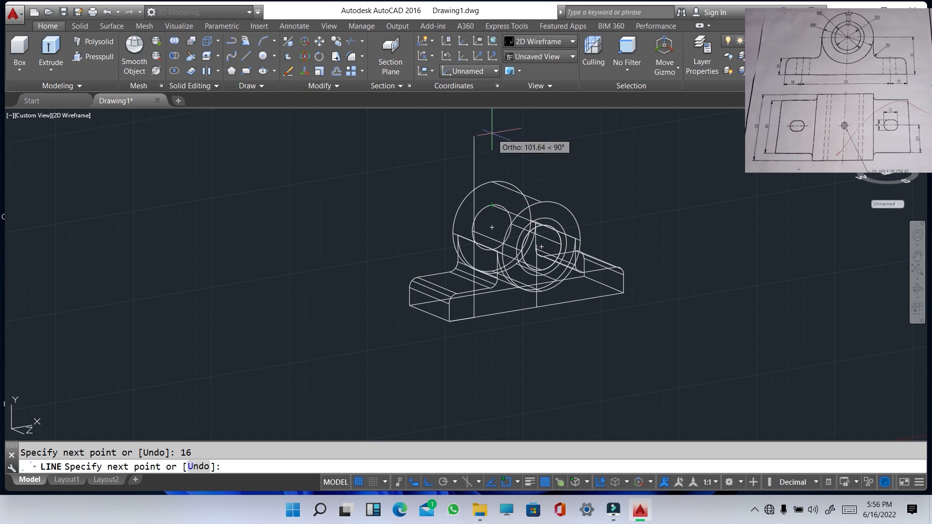
type("15")
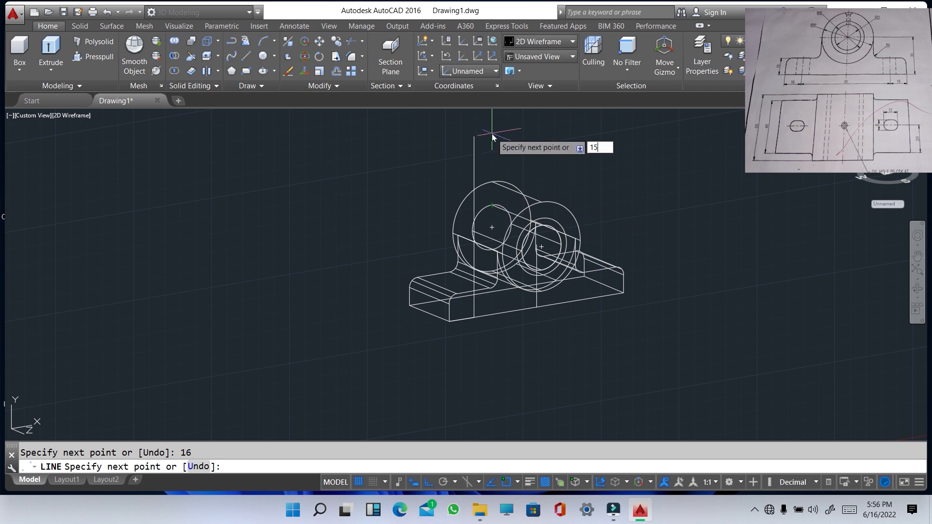
key("Return")
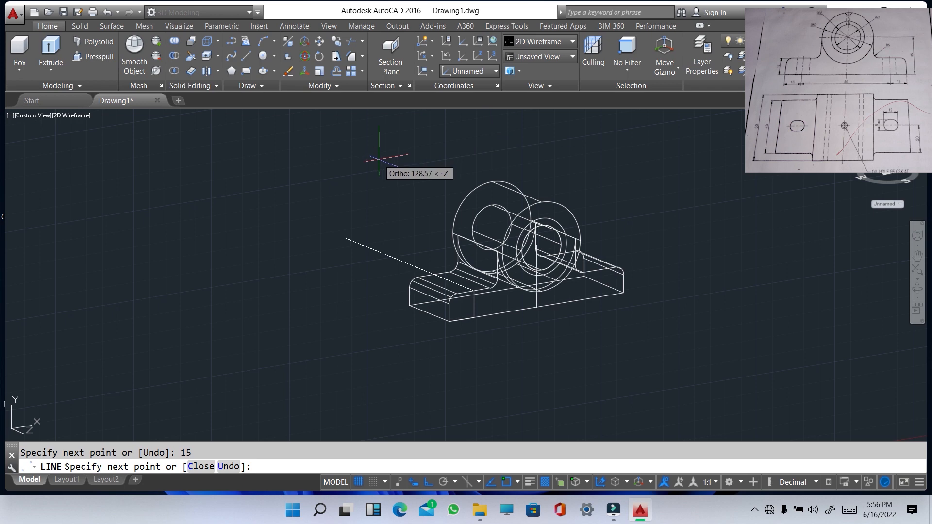
type("20")
key("Return")
key("Escape")
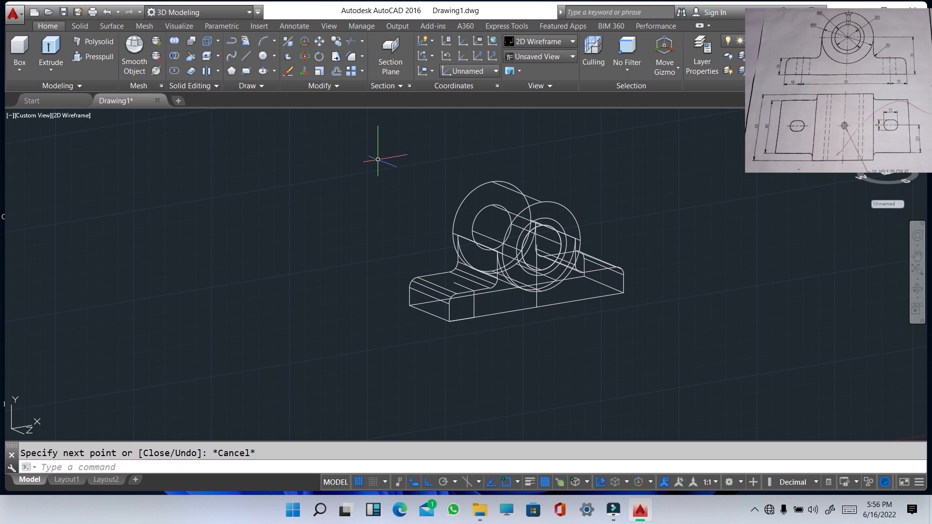
In the Top view, draw a horizontal helper line 6 long to the right from the locating line's rear endpoint
left_click(36, 116)
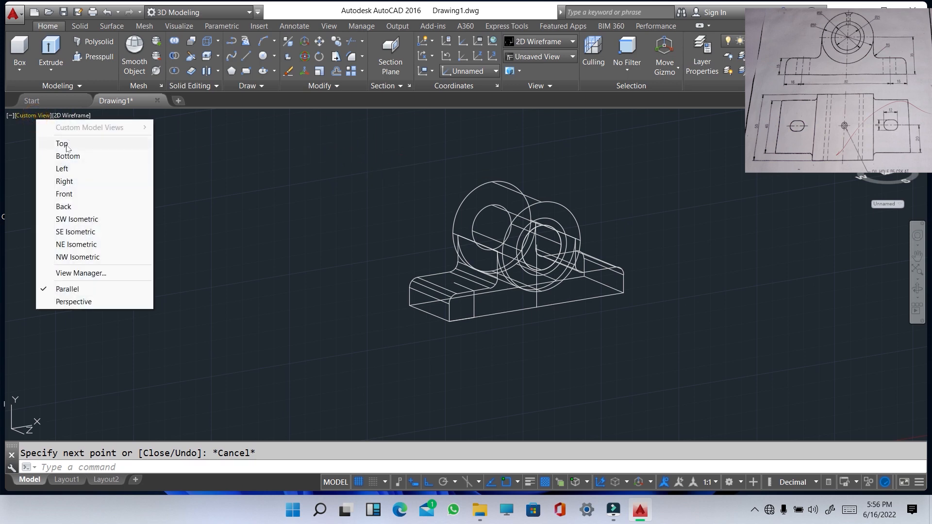
left_click(66, 146)
type("L")
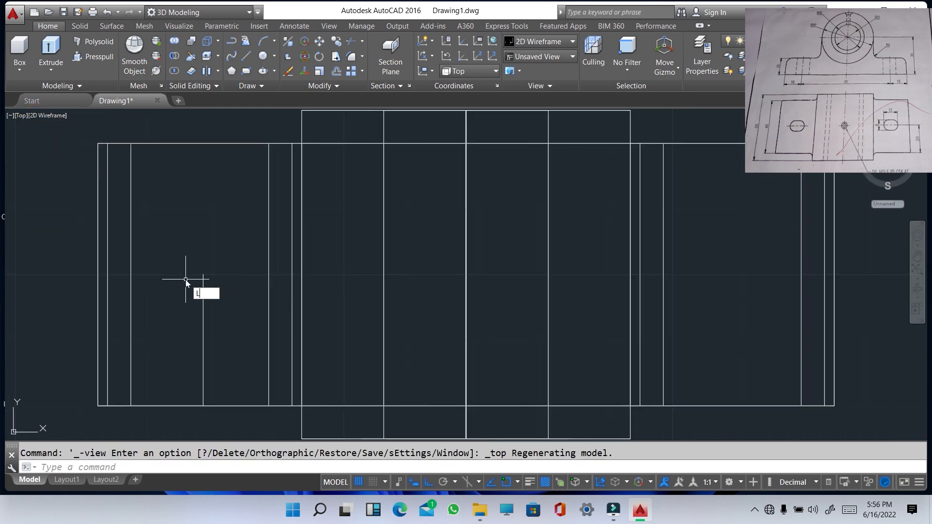
key("Return")
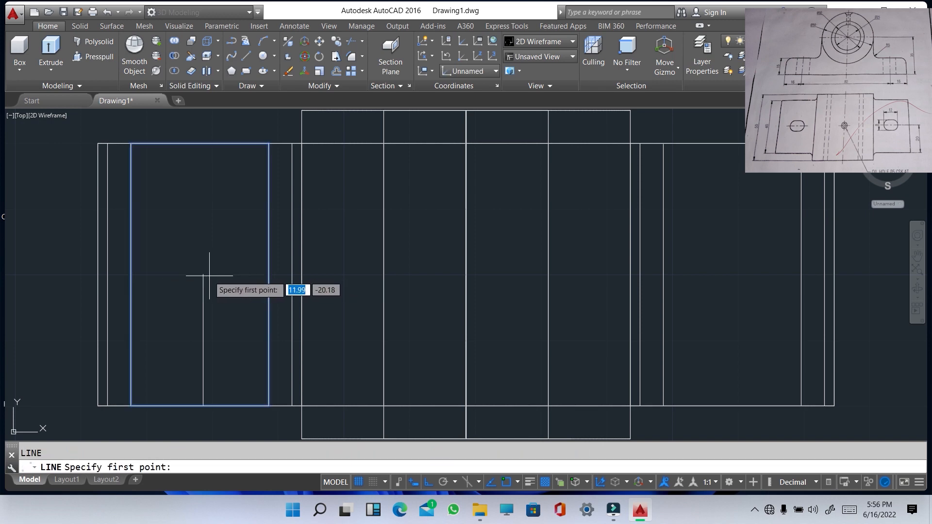
left_click(204, 273)
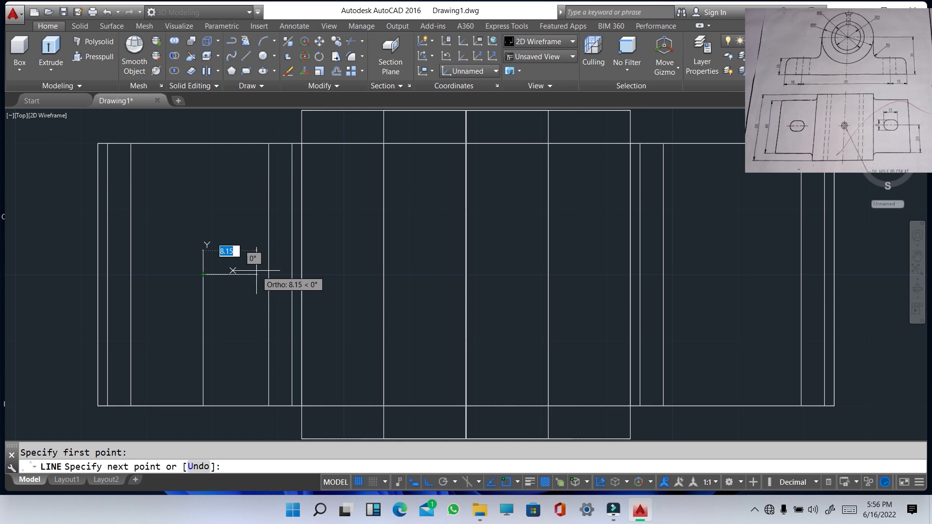
type("6")
key("Return")
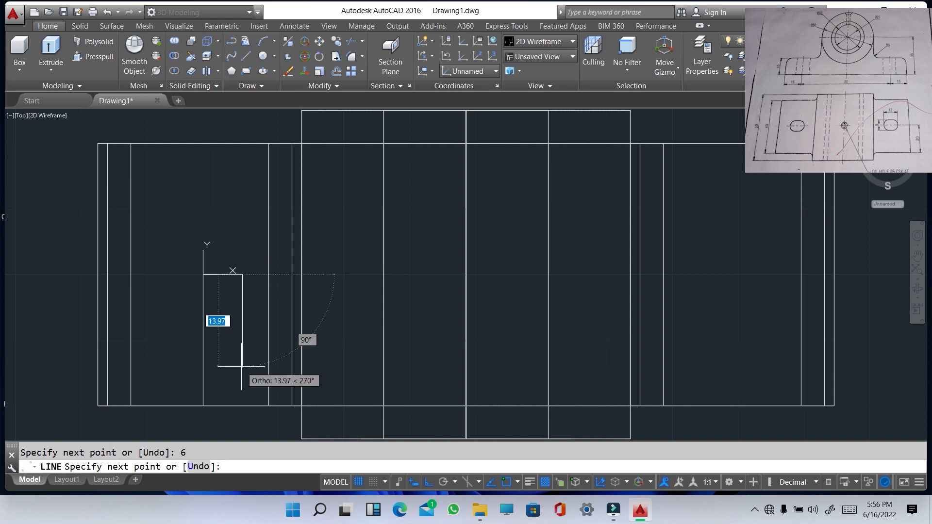
Continue from the helper line's end with a 12 by 8 rectangle centred on the locating point, then erase the helper line
type("4")
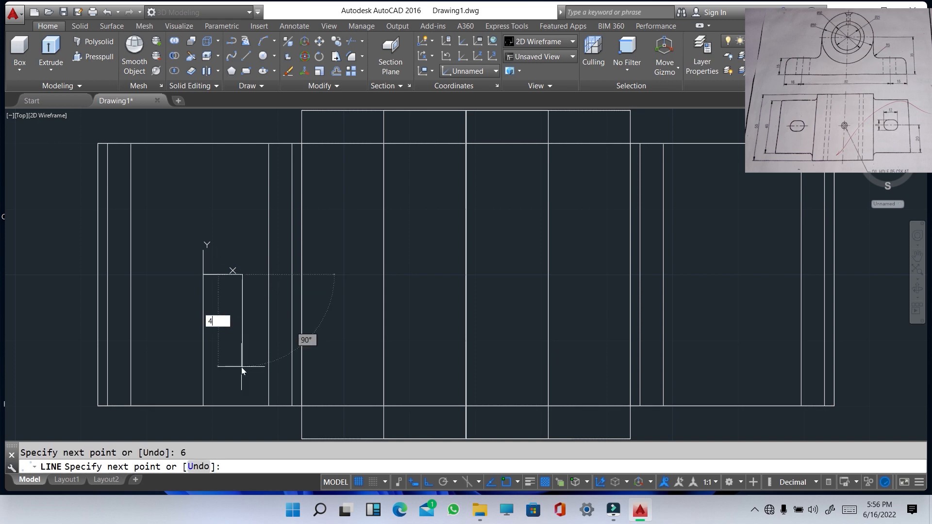
key("Return")
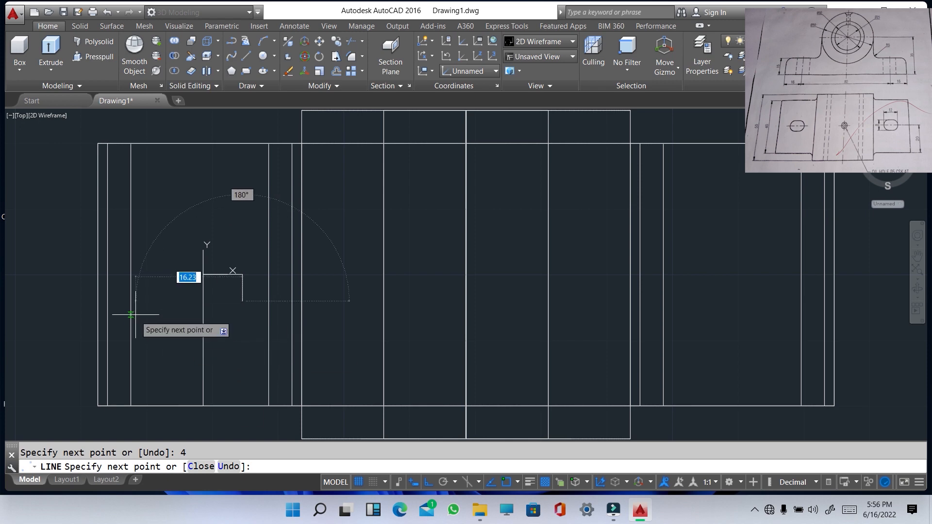
type("12")
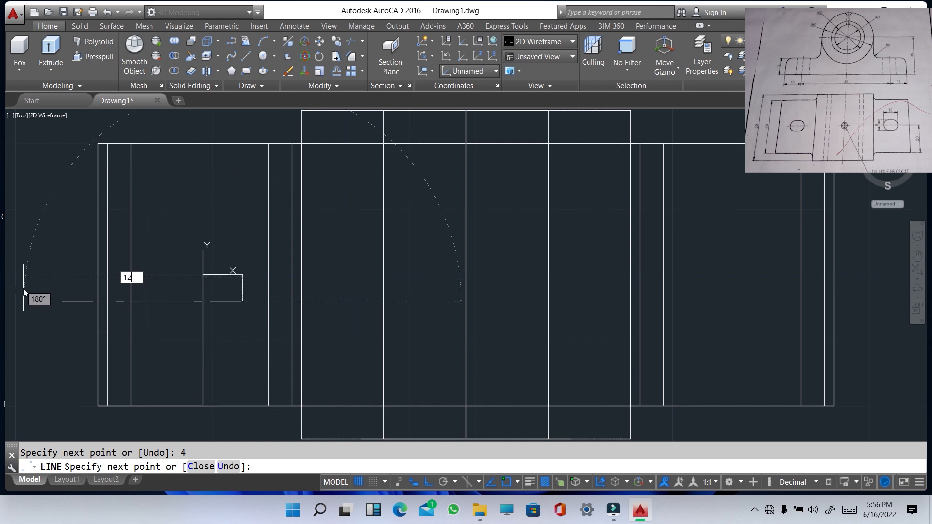
key("Return")
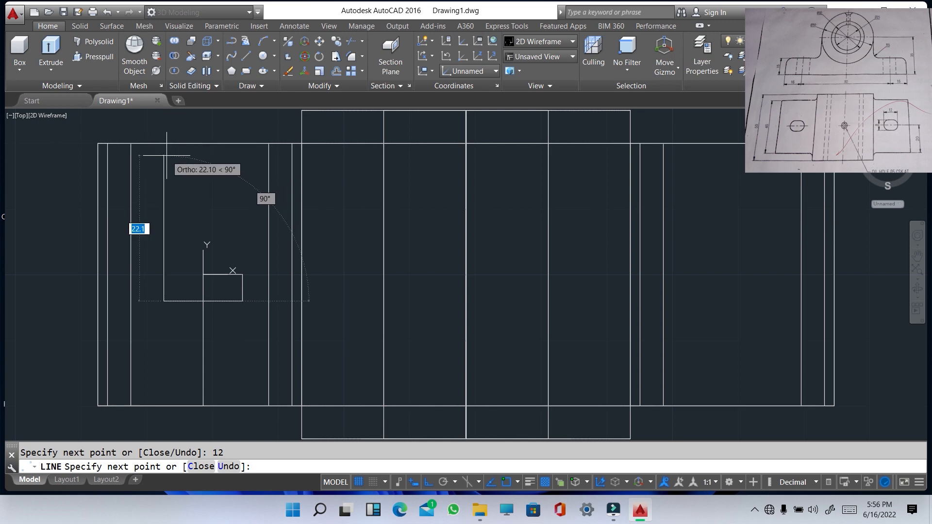
type("8")
key("Return")
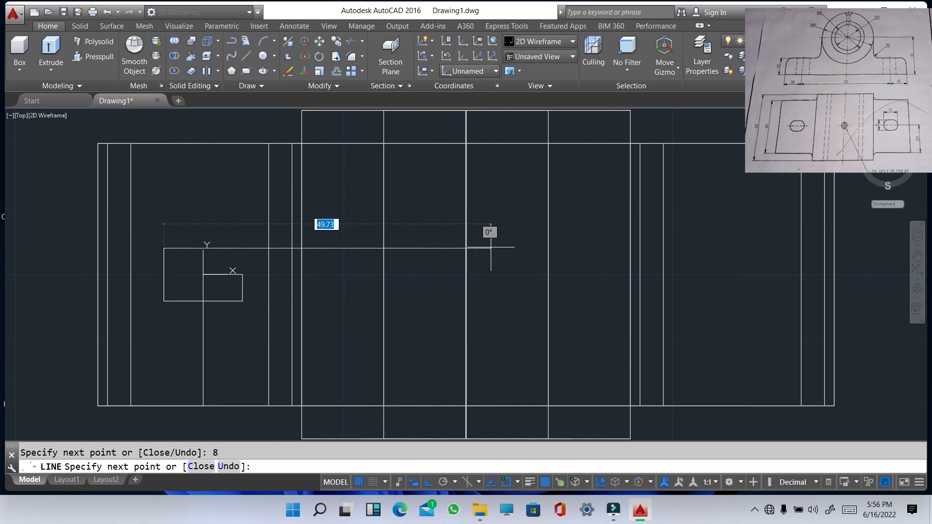
type("12")
key("Return")
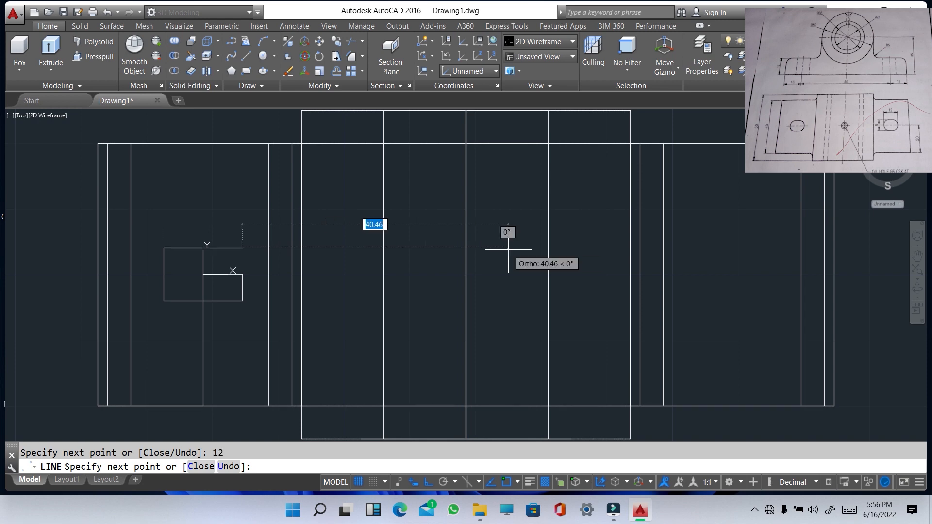
left_click(242, 274)
key("Escape")
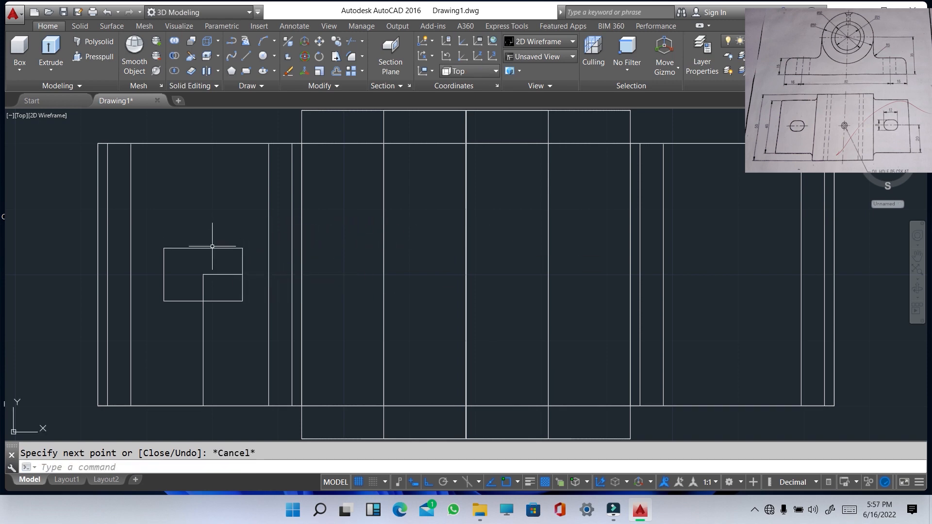
left_click(222, 274)
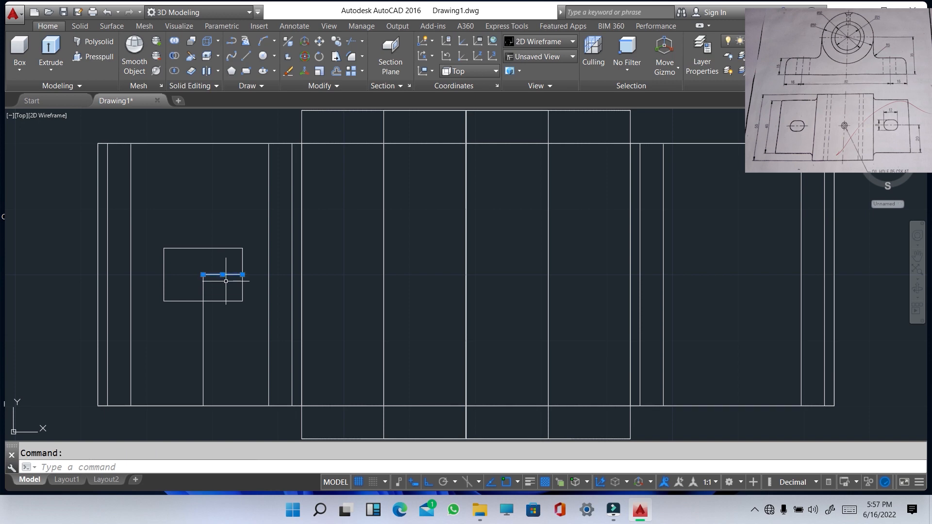
key("Delete")
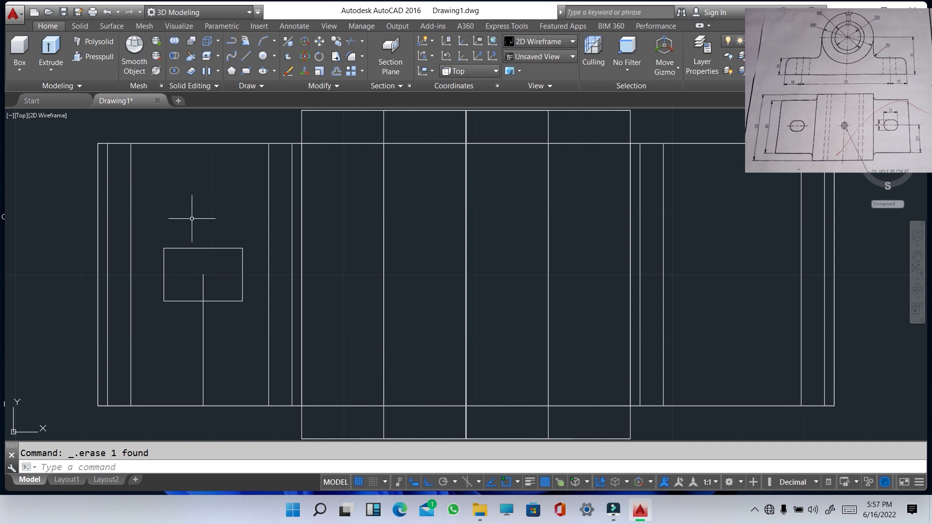
Fillet the upper-left corner of the 12 by 8 rectangle with a radius of 4
type("FILLET")
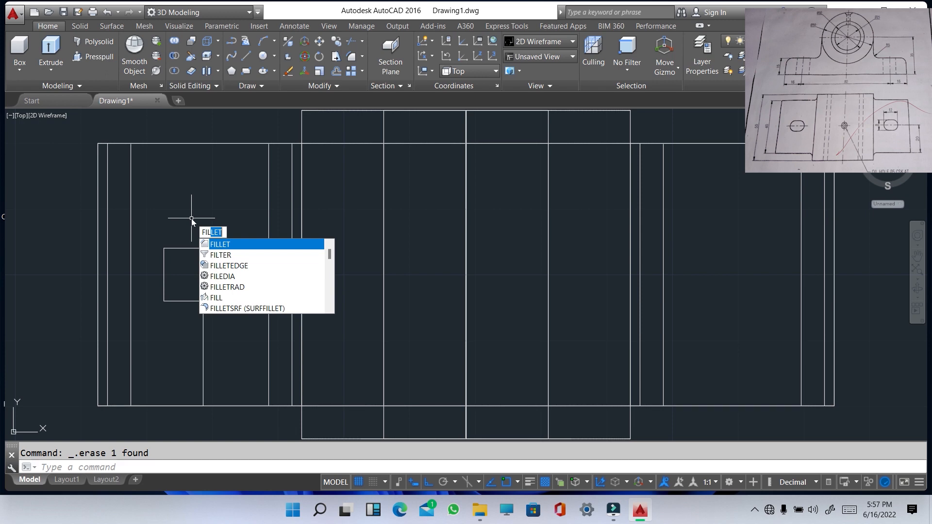
key("Return")
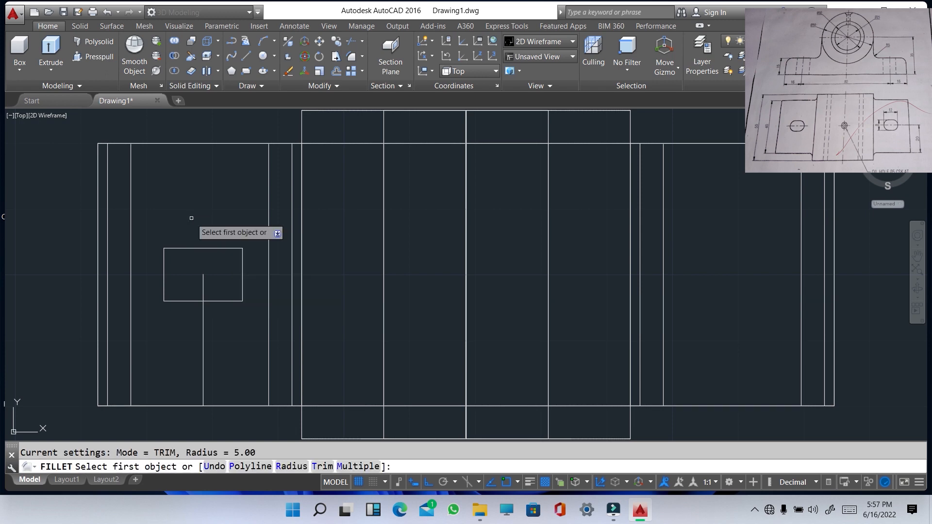
type("R")
key("Return")
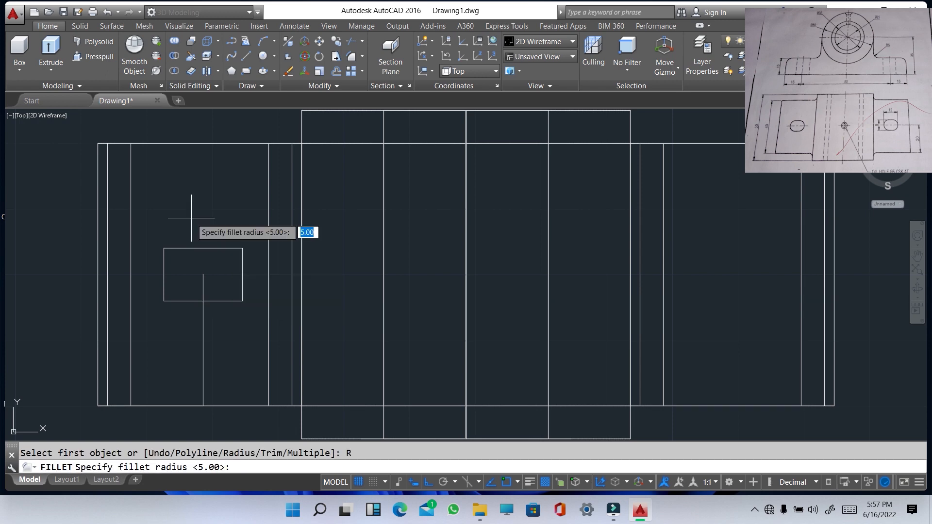
type("4")
key("Return")
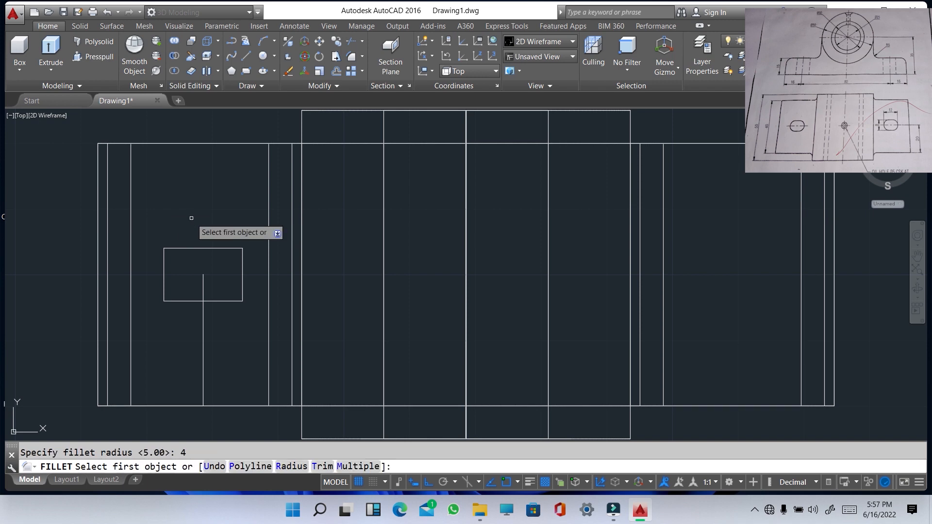
left_click(182, 248)
left_click(166, 265)
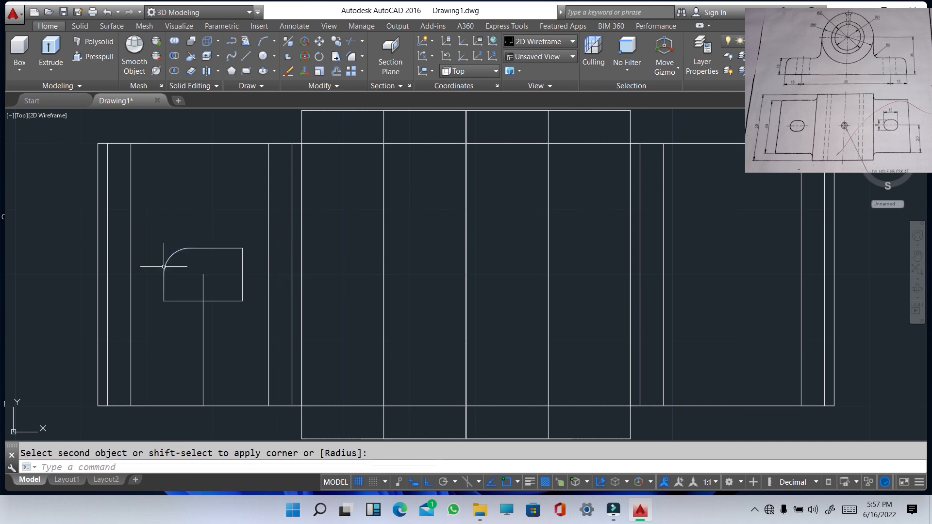
Fillet the rectangle's other three corners with radius 4 to shape the rounded slot outline
key("Return")
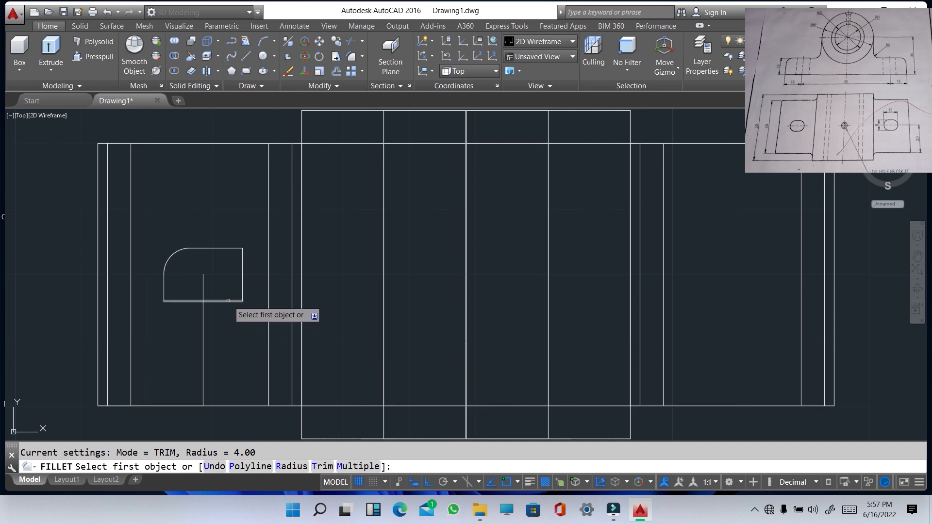
left_click(228, 300)
left_click(241, 294)
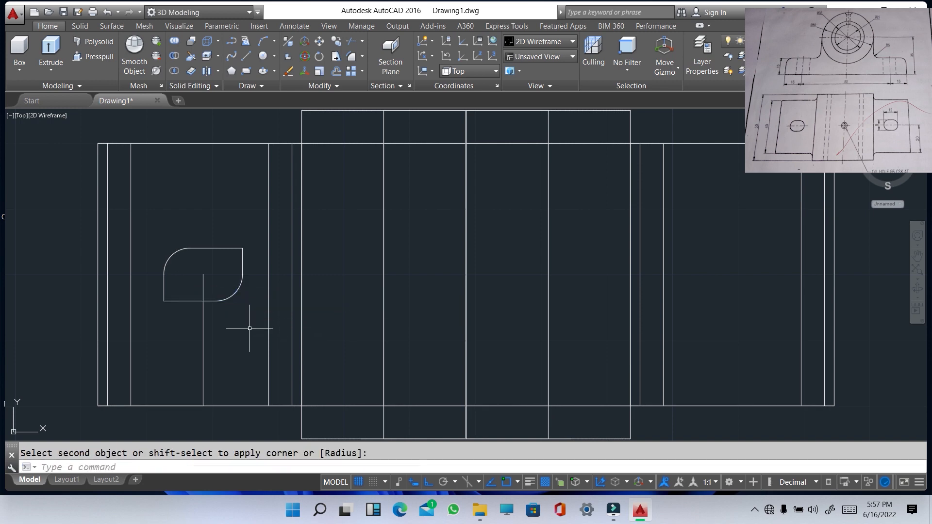
key("Return")
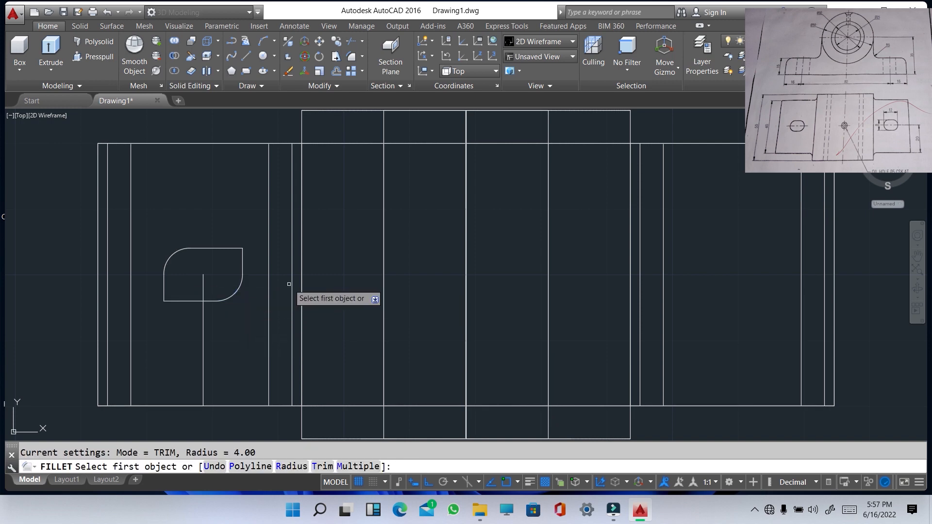
left_click(242, 262)
left_click(235, 248)
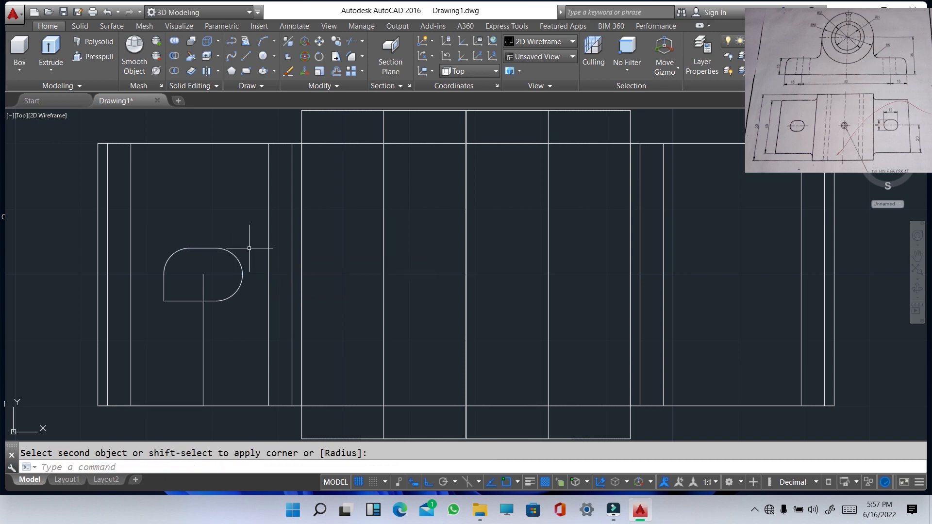
key("Return")
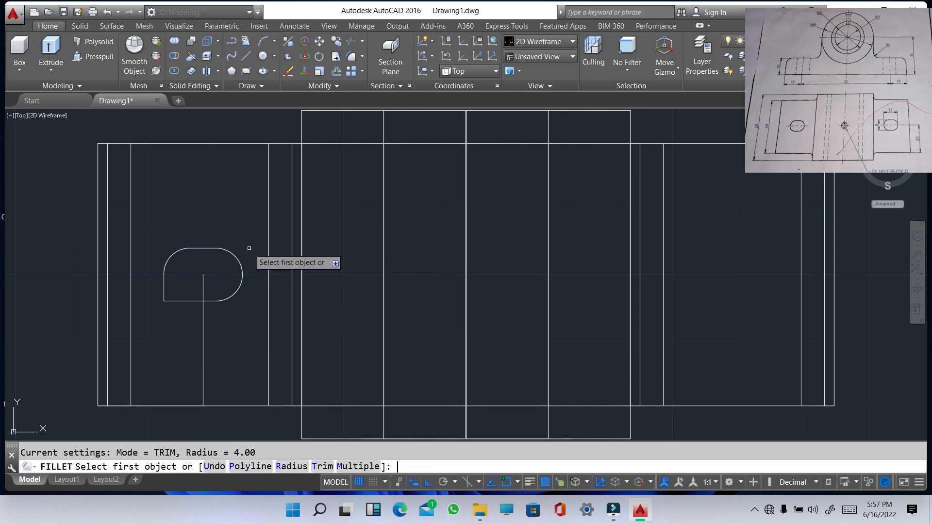
left_click(184, 300)
left_click(164, 276)
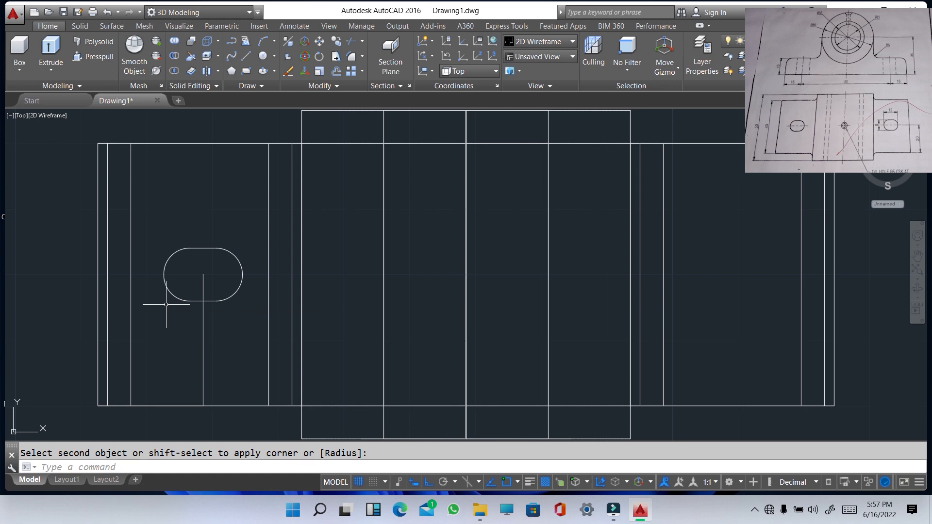
Join the rounded slot outline's straight edges and corner arcs into a single polyline
left_click(216, 301)
left_click(235, 293)
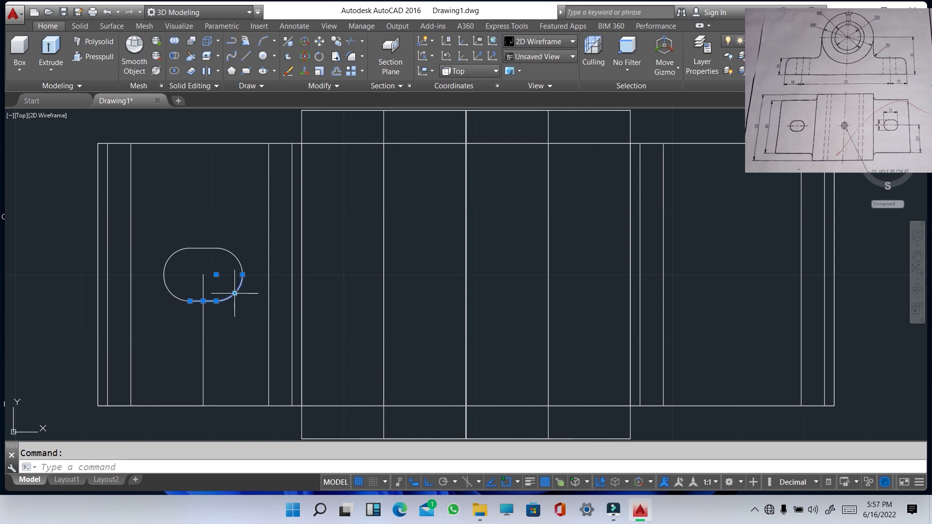
left_click(234, 255)
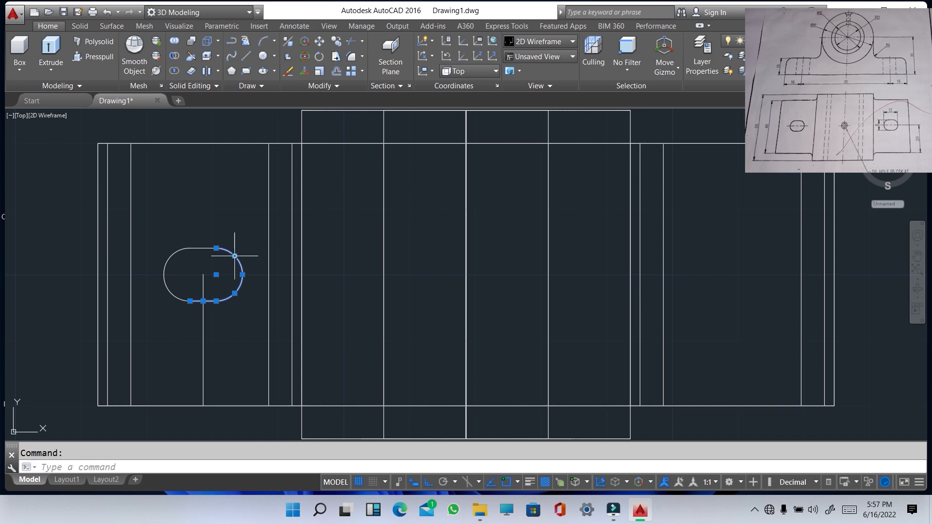
left_click(198, 249)
left_click(165, 265)
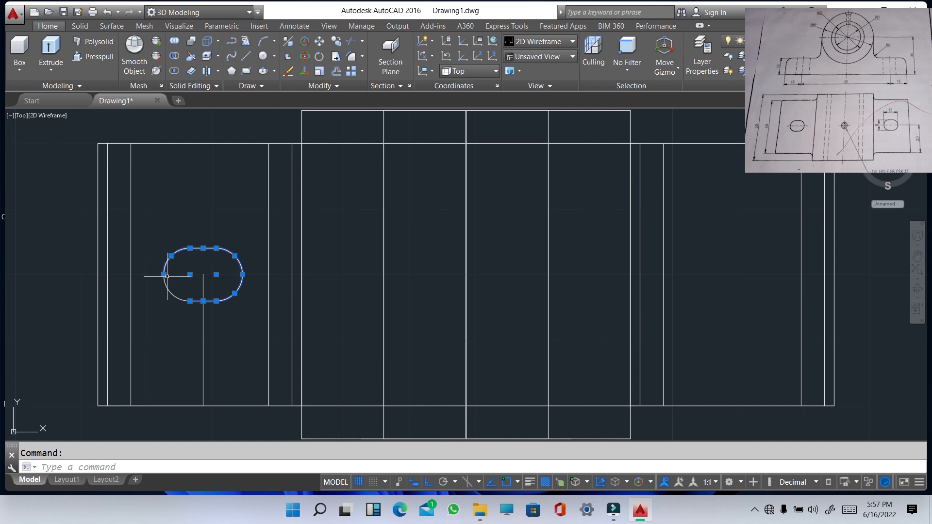
left_click(169, 287)
type("J")
key("Return")
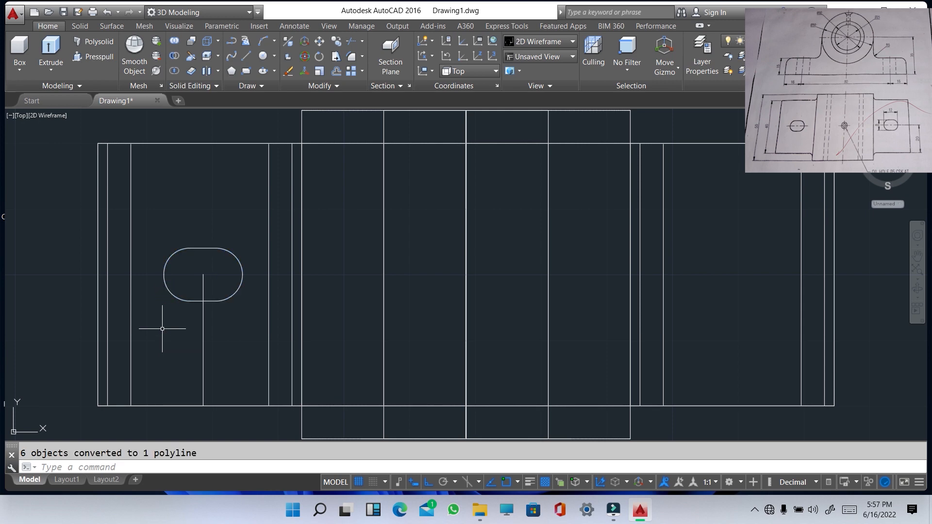
left_click(175, 299)
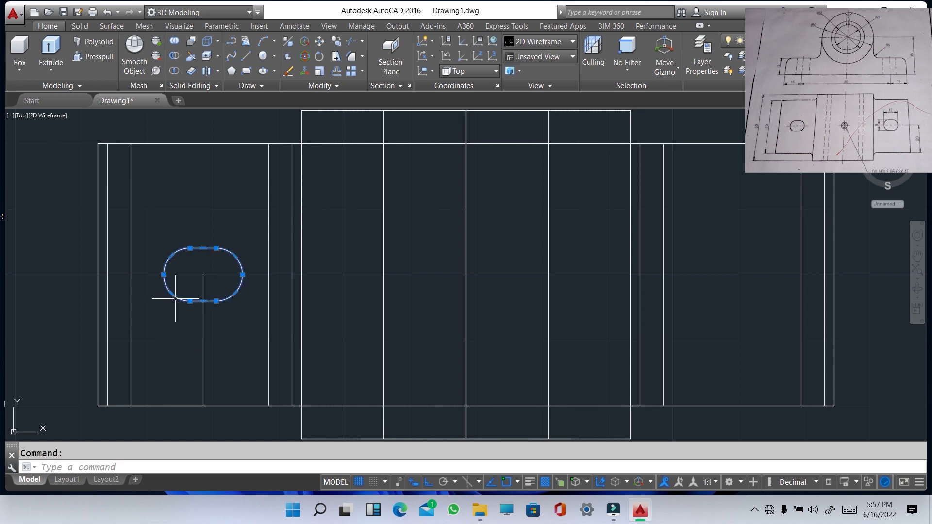
key("Escape")
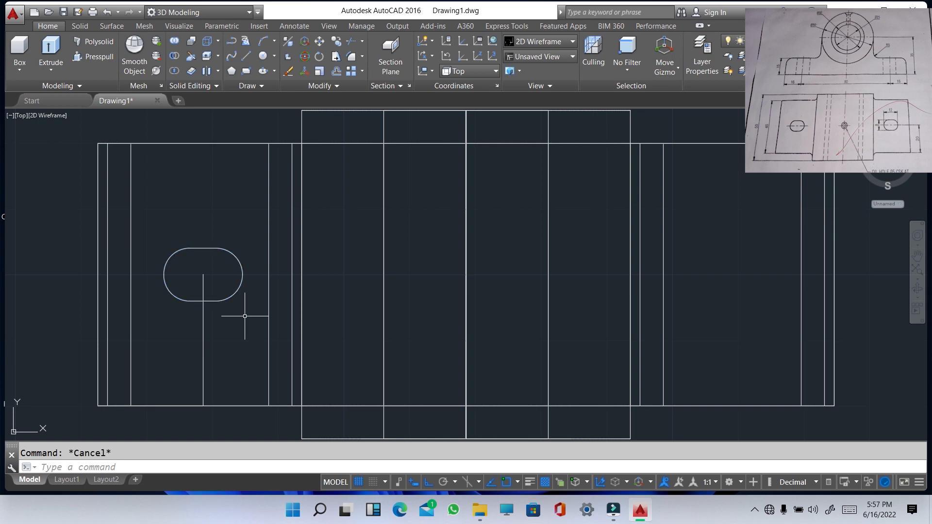
Mirror the slot outline across the housing's vertical centre line onto the other base flange, keeping the original
scroll(244, 316, "down", 4)
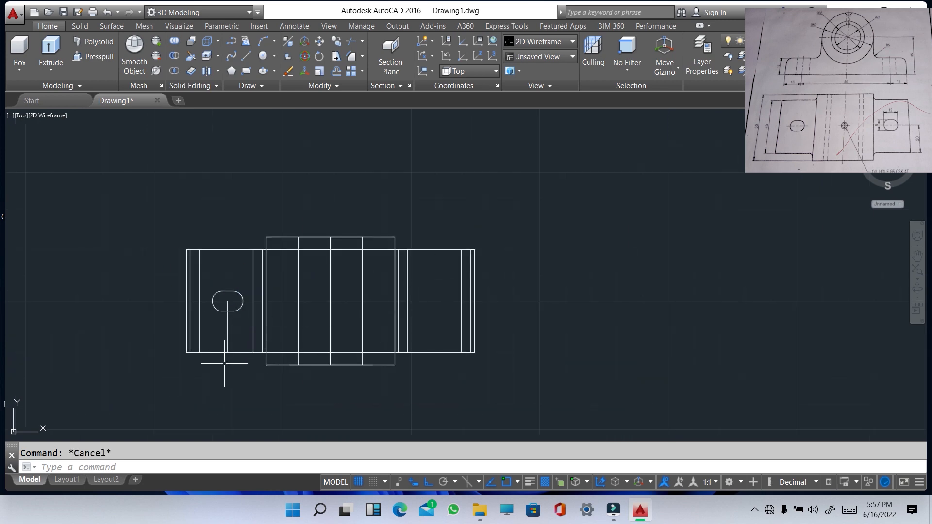
type("MI")
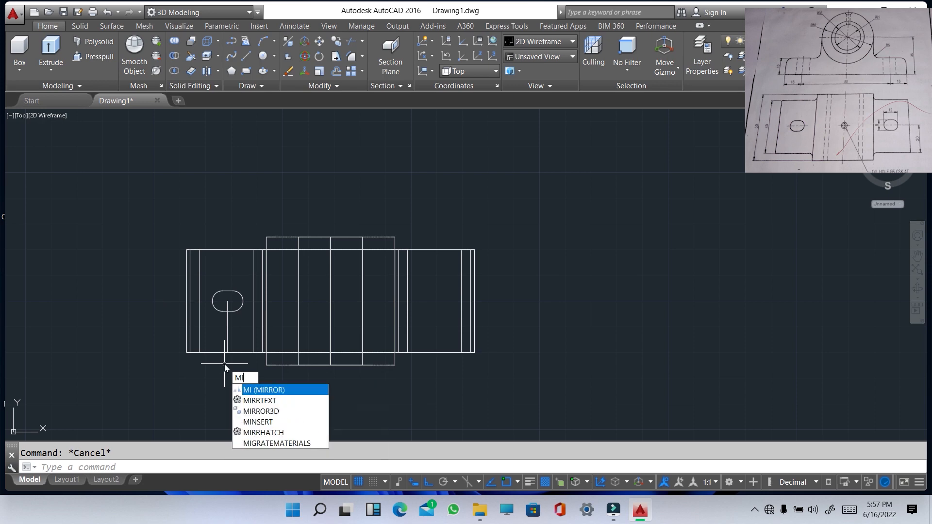
key("Return")
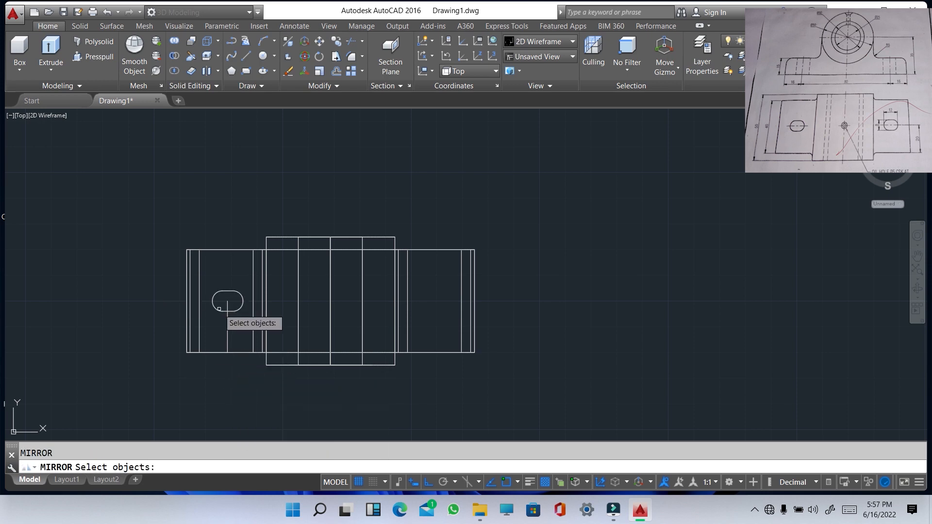
left_click(219, 309)
key("Return")
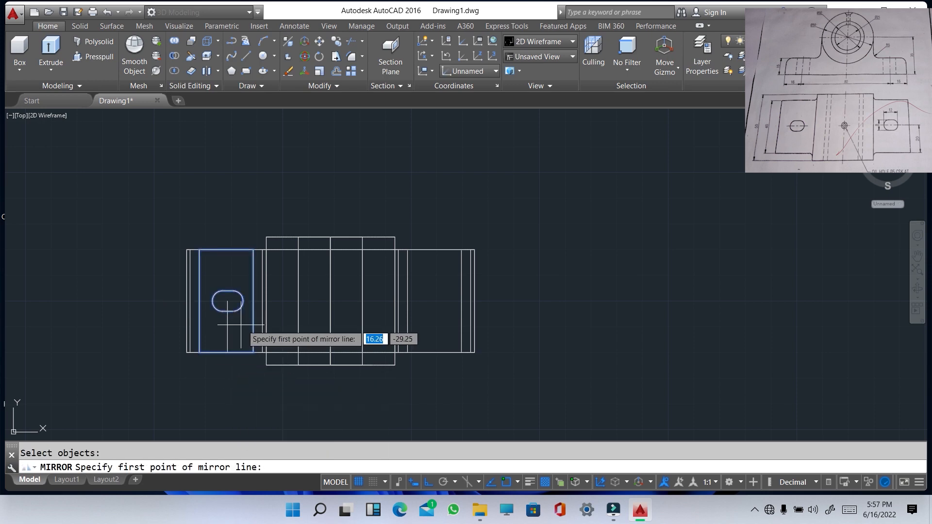
left_click(331, 364)
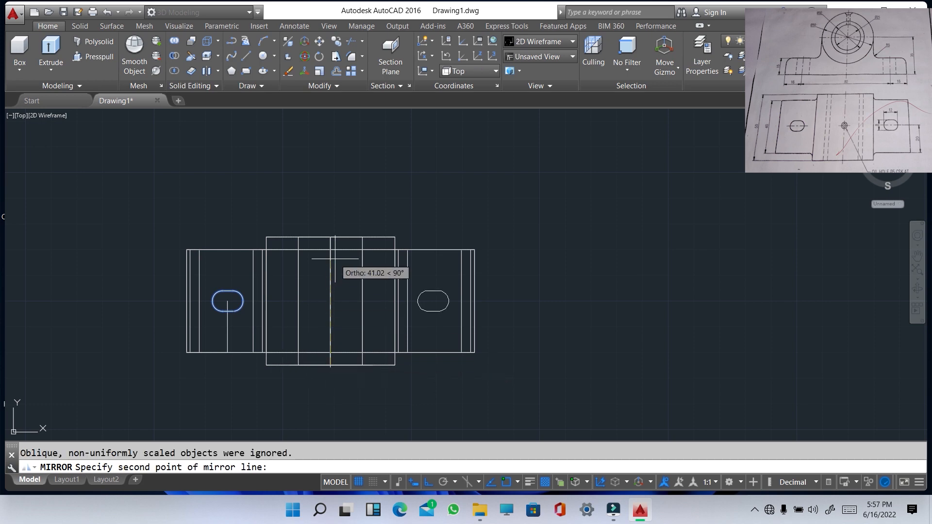
left_click(332, 237)
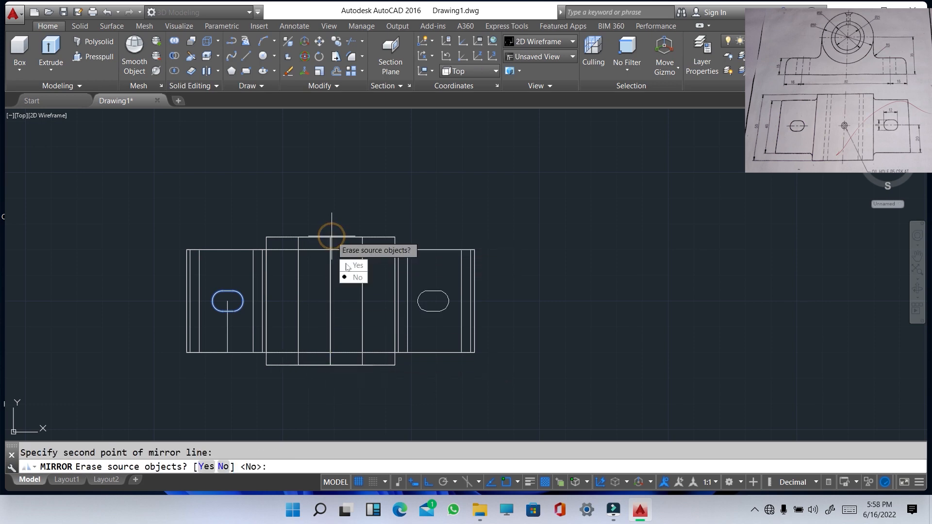
left_click(356, 277)
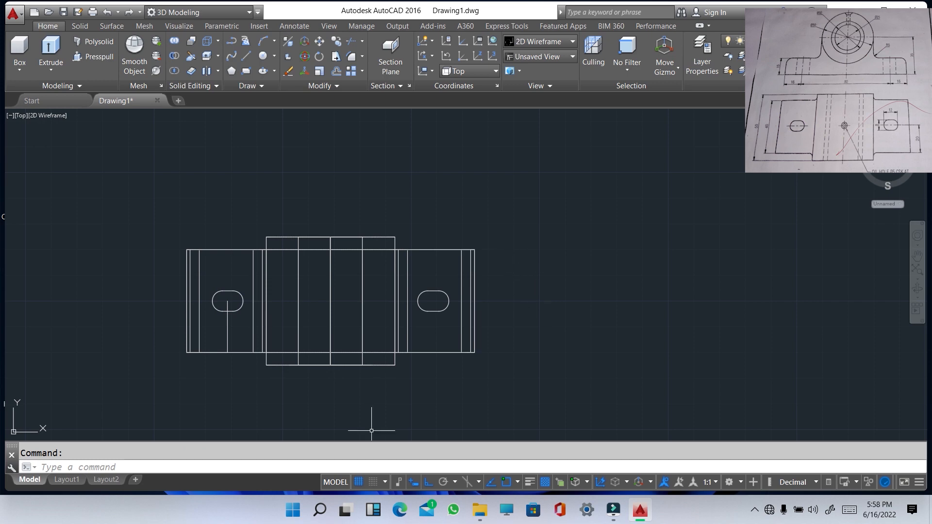
In the SW Isometric view, Presspull the original slot outline downward through the base to cut the first mounting slot
scroll(217, 436, "up", 2)
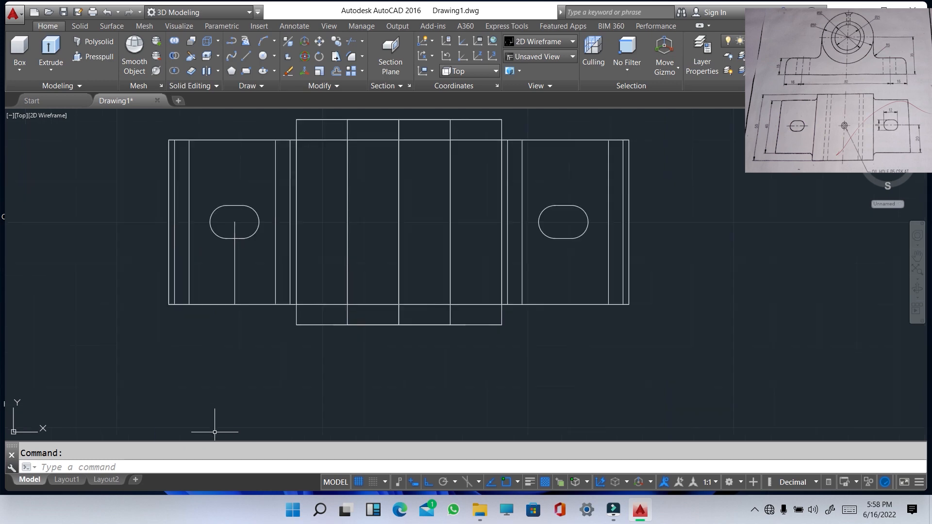
left_click(21, 116)
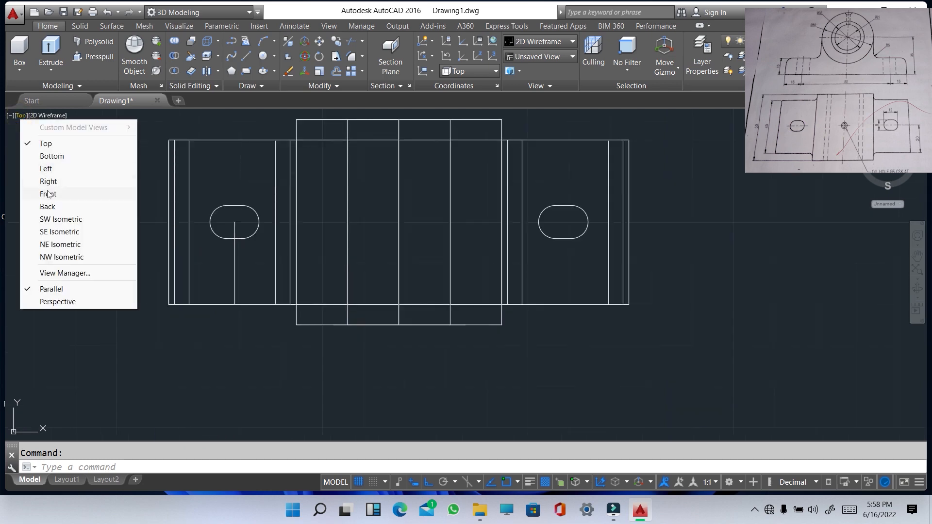
left_click(52, 219)
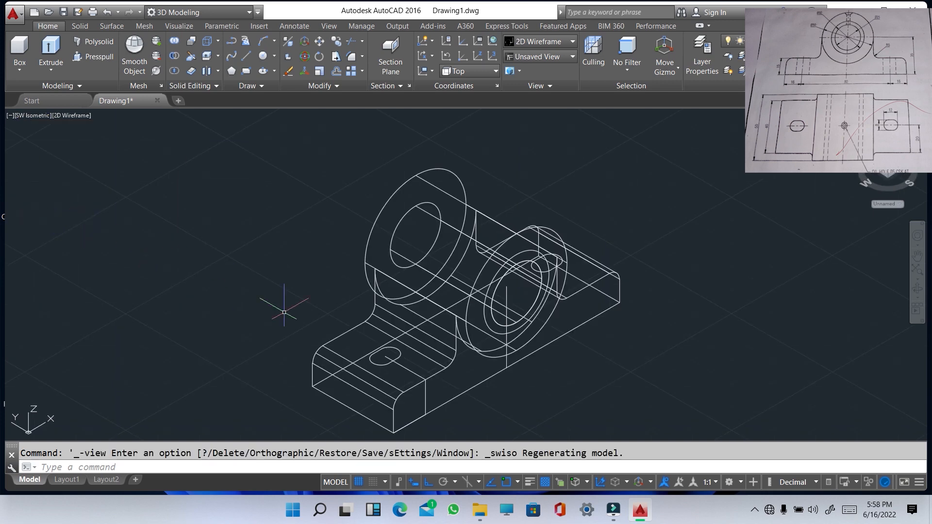
scroll(417, 382, "up", 4)
scroll(416, 389, "down", 7)
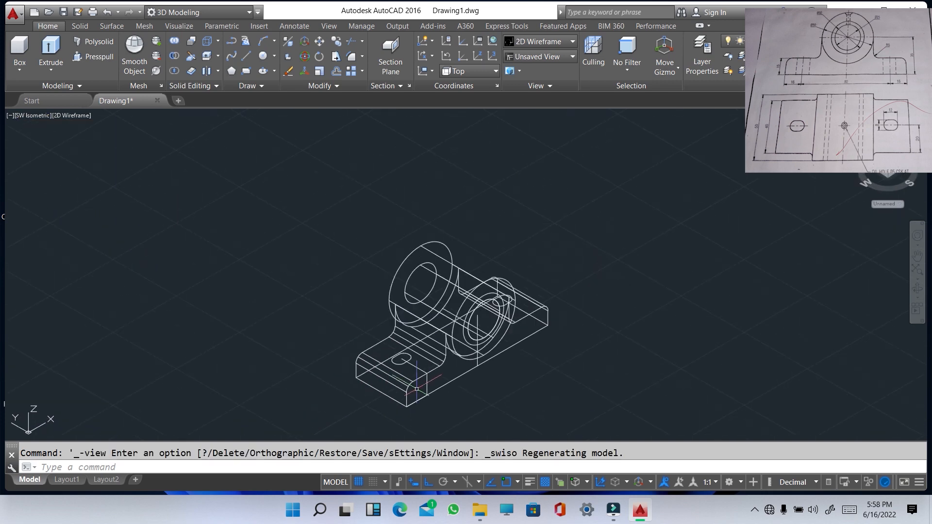
scroll(416, 406, "up", 3)
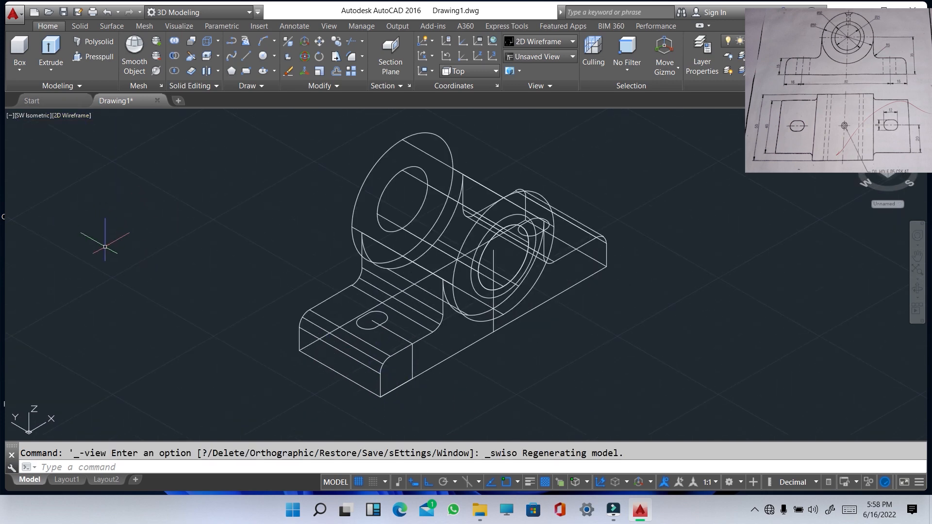
type("PRE")
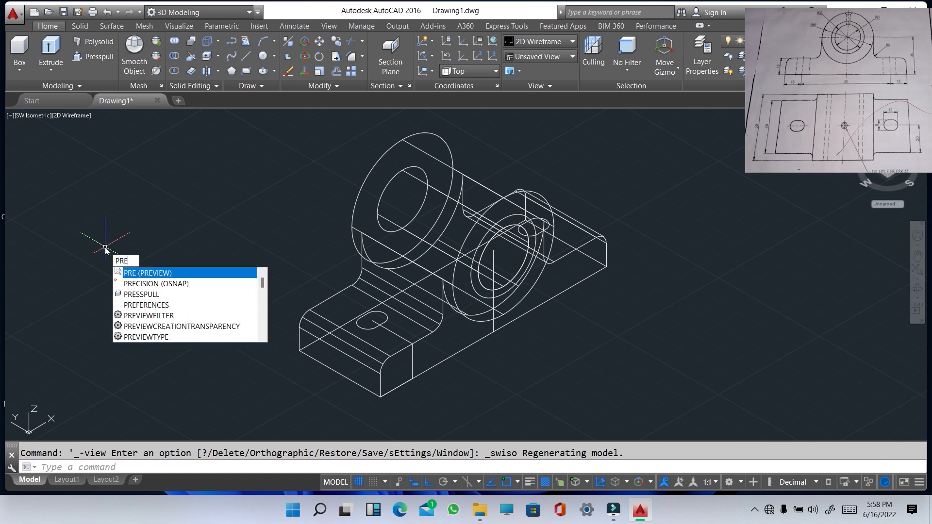
type("SS")
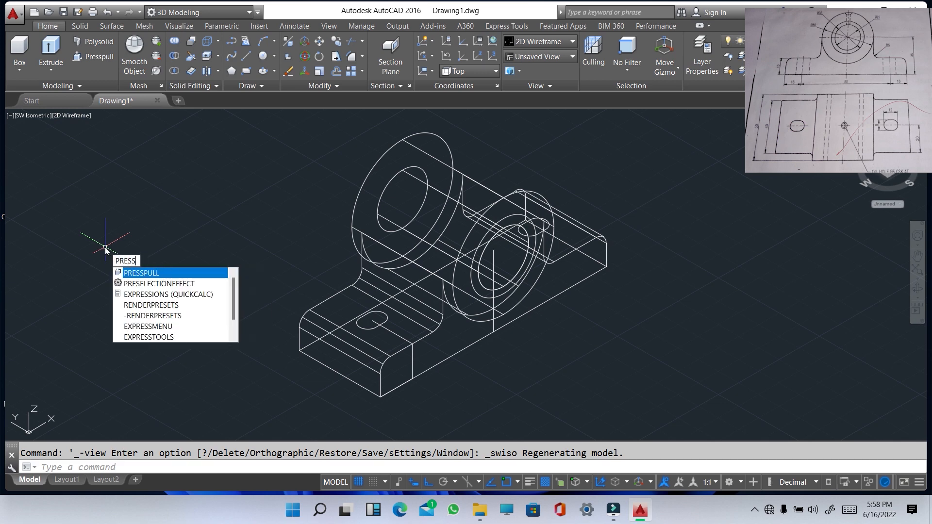
key("Return")
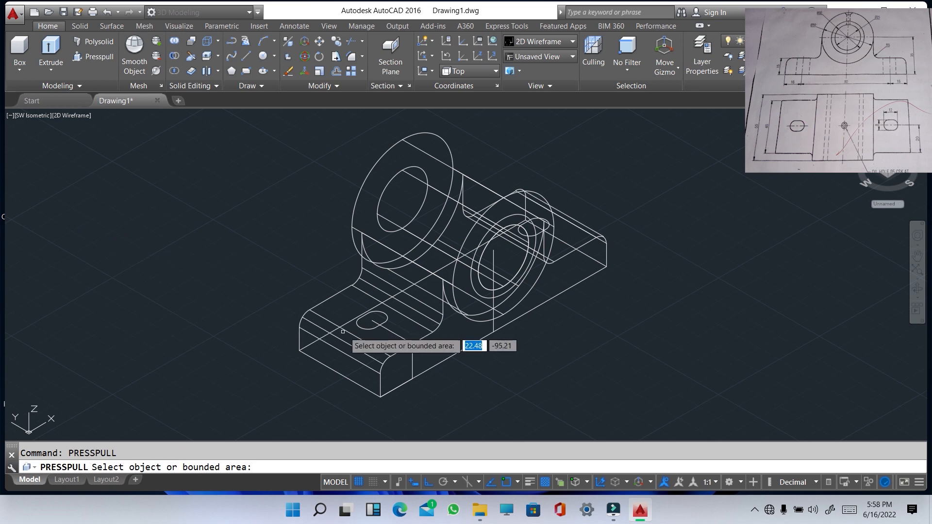
left_click(366, 322)
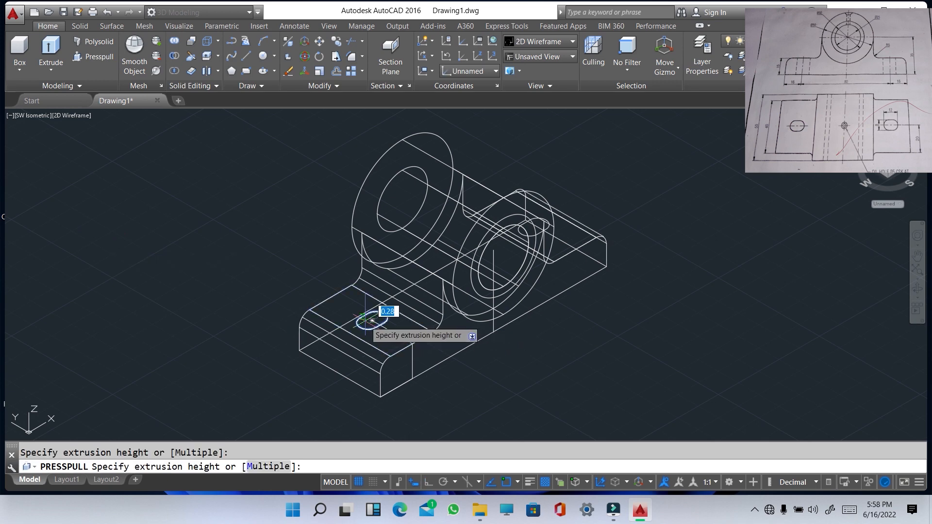
scroll(367, 321, "down", 3)
left_click(375, 390)
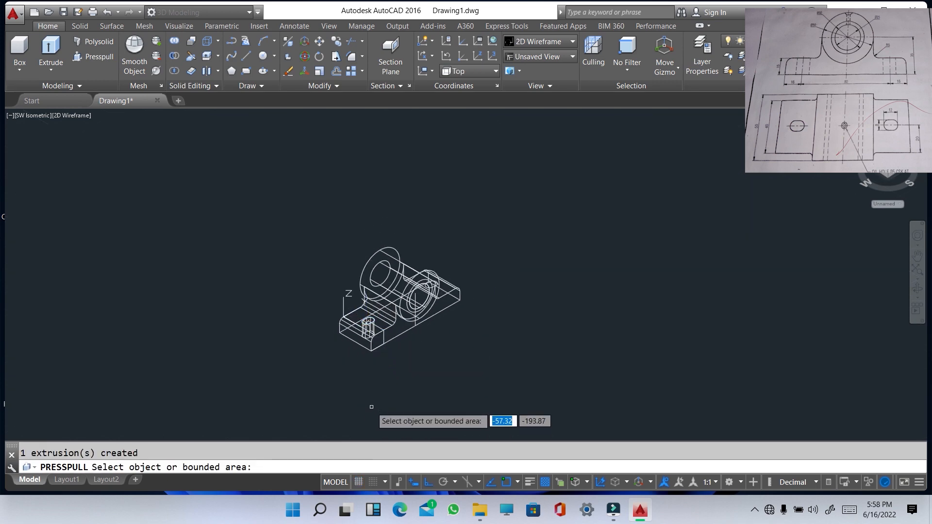
Presspull the mirrored slot outline downward through the base behind the housing to cut the second mounting slot
scroll(447, 343, "up", 2)
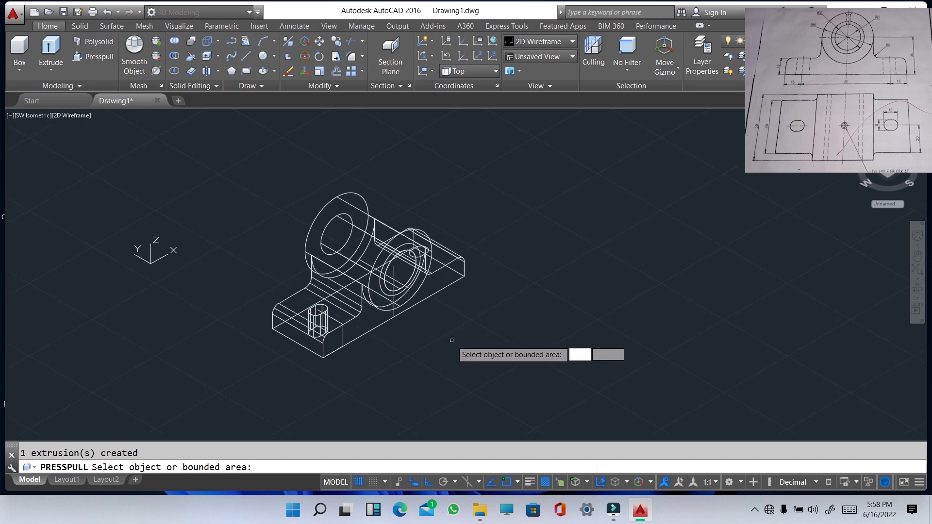
scroll(455, 240, "up", 3)
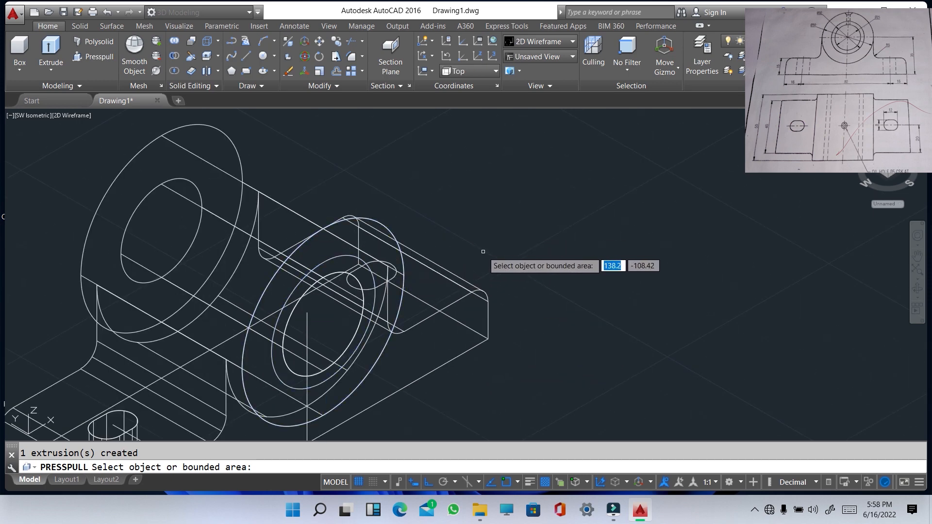
middle_click_drag(502, 260, 480, 256, "shift")
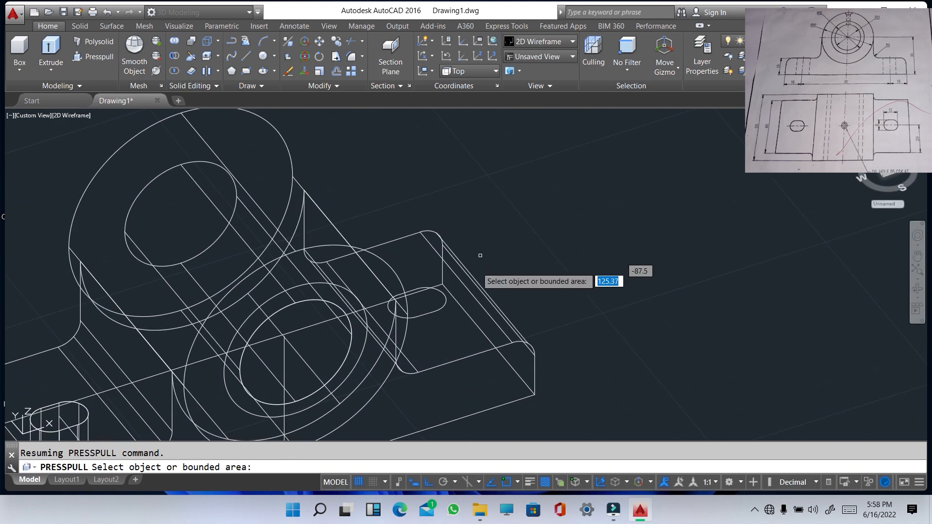
left_click(424, 302)
scroll(423, 301, "down", 5)
scroll(423, 302, "down", 4)
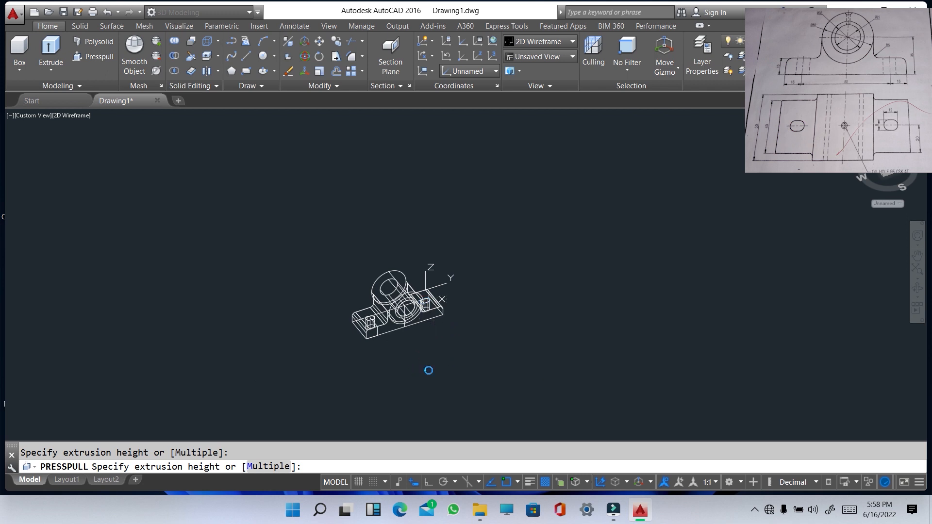
left_click(425, 339)
key("Return")
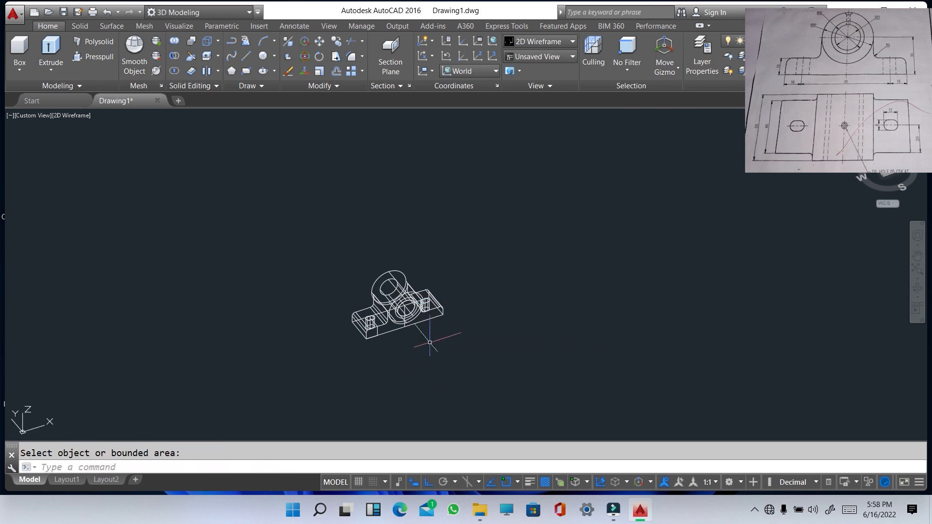
Display the bracket in the Conceptual visual style
left_click(35, 117)
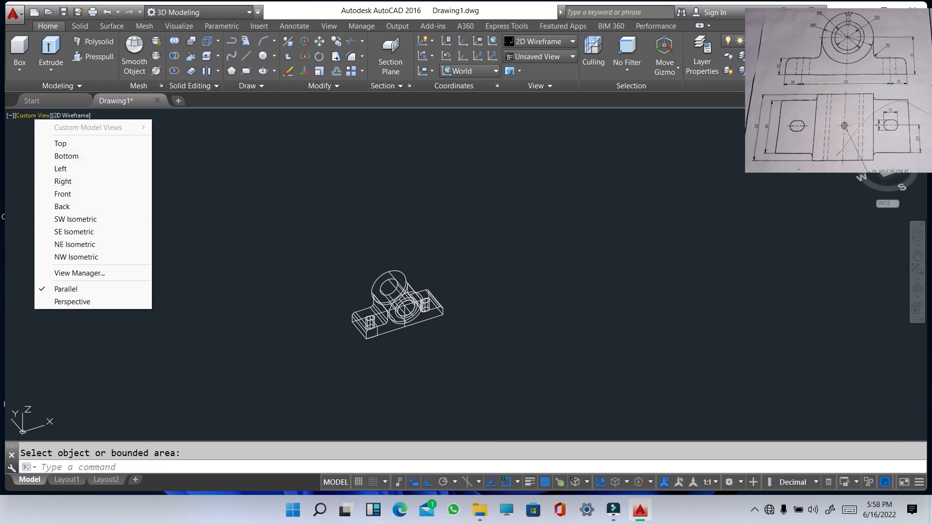
left_click(228, 182)
left_click(121, 165)
left_click(78, 115)
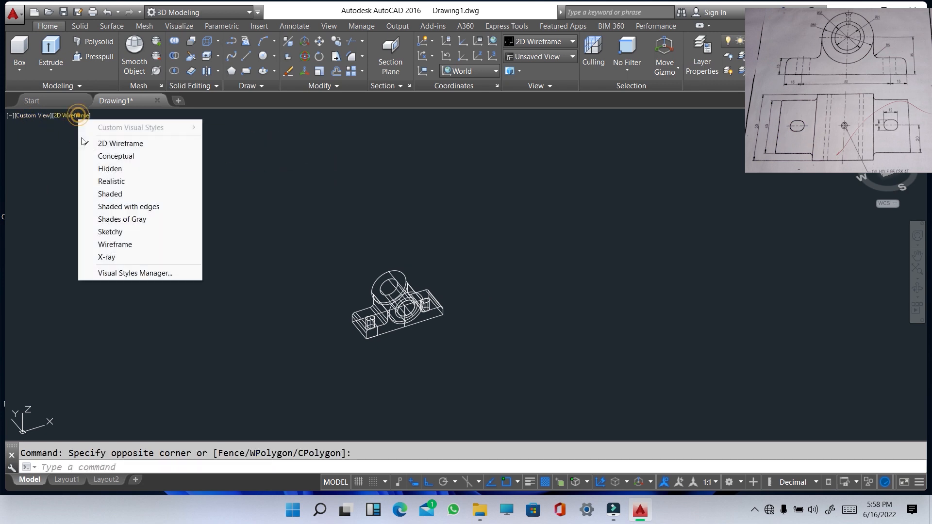
left_click(110, 158)
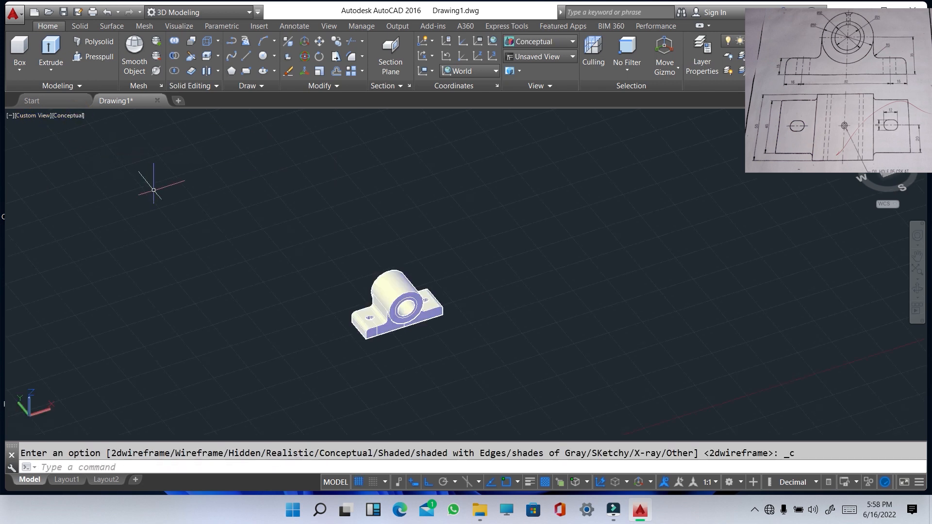
Check both mounting slots in the Top view and return to the SW Isometric view of the whole bracket
left_click(31, 116)
left_click(59, 143)
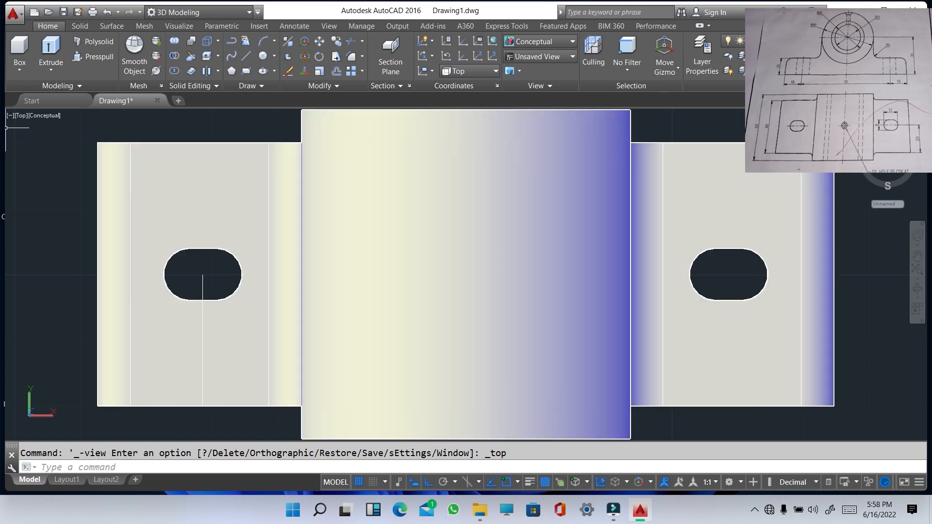
left_click(22, 115)
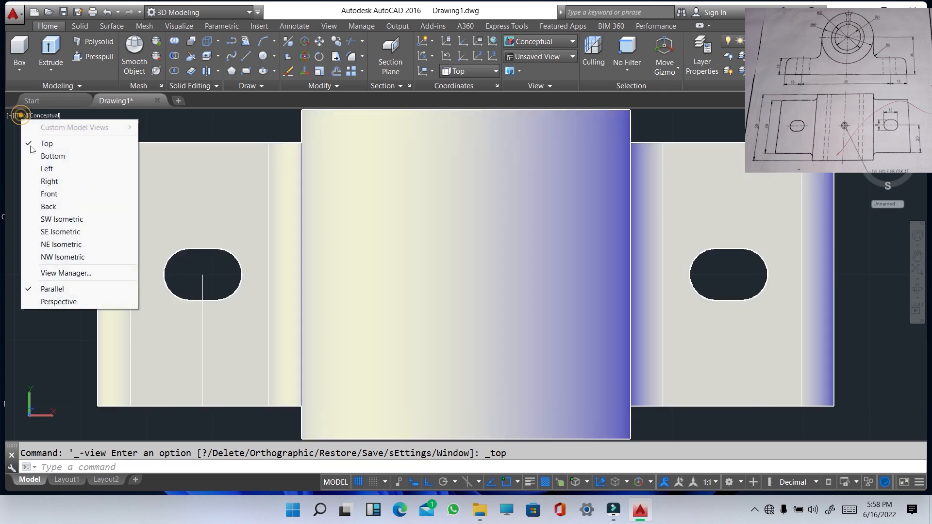
left_click(59, 217)
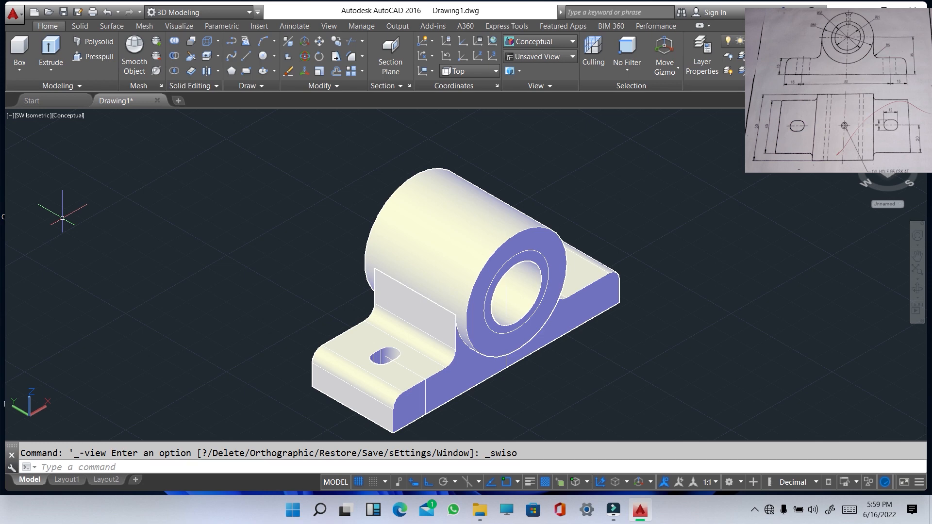
scroll(487, 294, "down", 3)
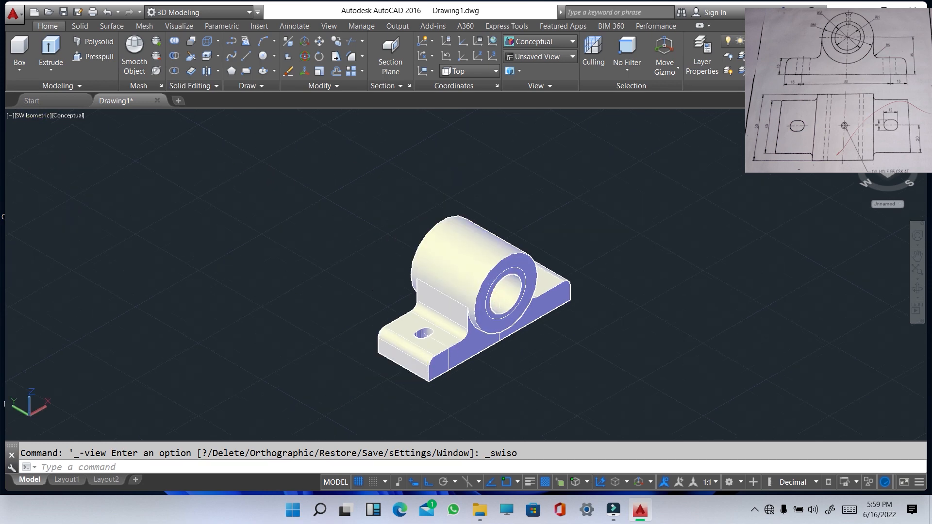
Extrude the circle around the bore on the housing's front face with a height of 50
left_click(520, 272)
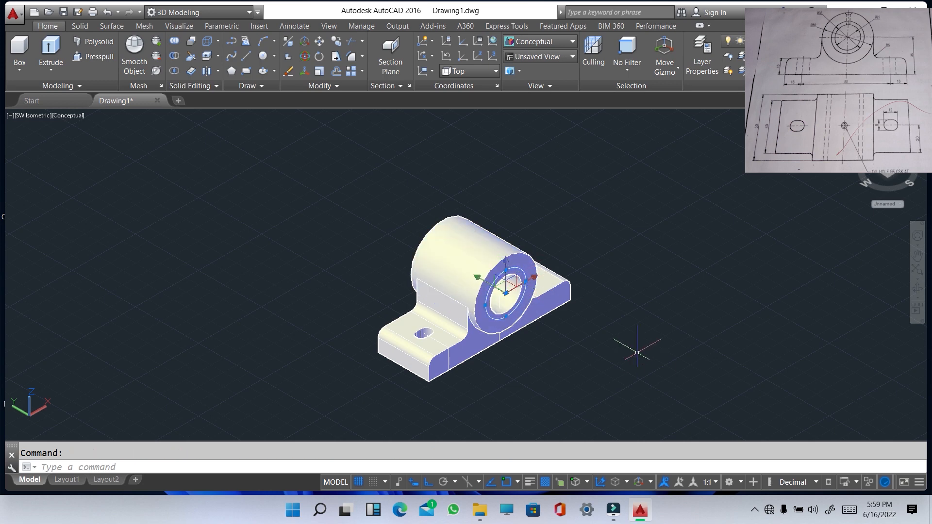
type("EXT")
key("Return")
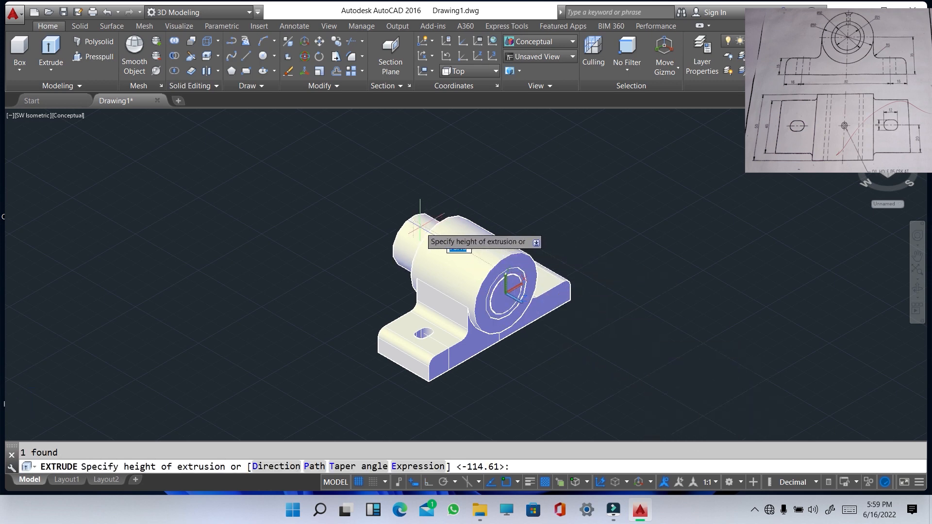
type("50")
key("Return")
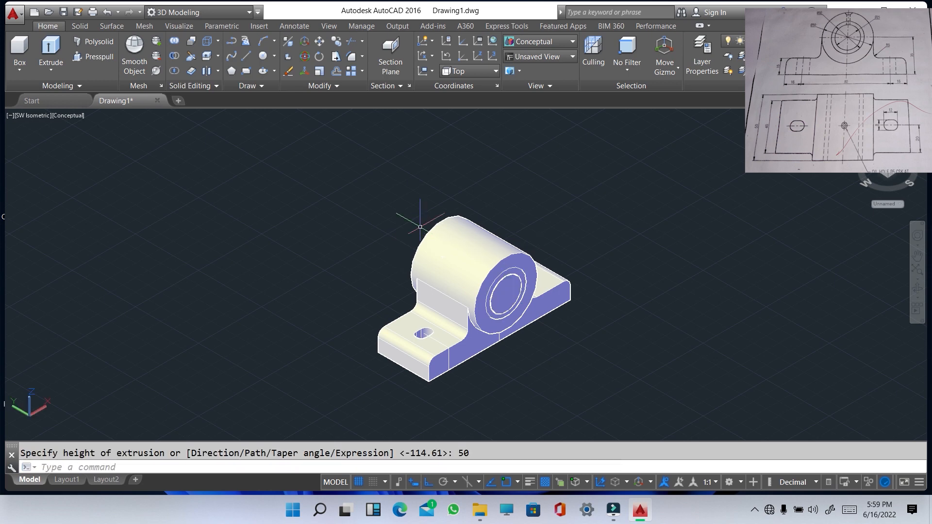
Presspull the inner circle back through the new extrusion to open the housing bore along its full length
type("PRESSPULL")
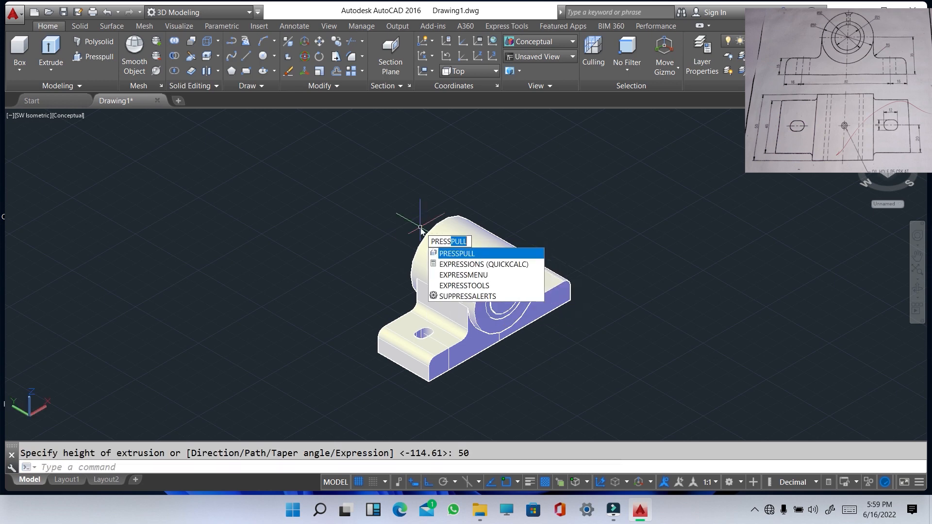
key("Return")
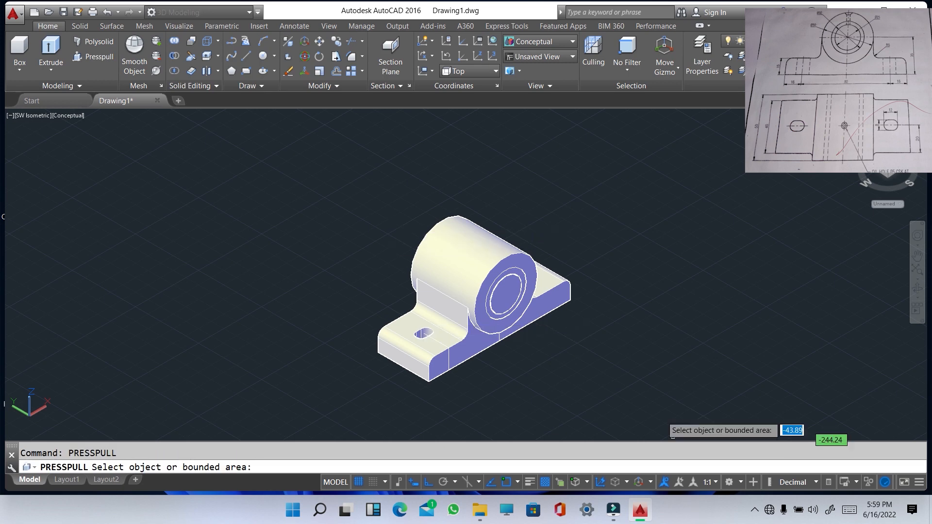
left_click(513, 282)
left_click(286, 135)
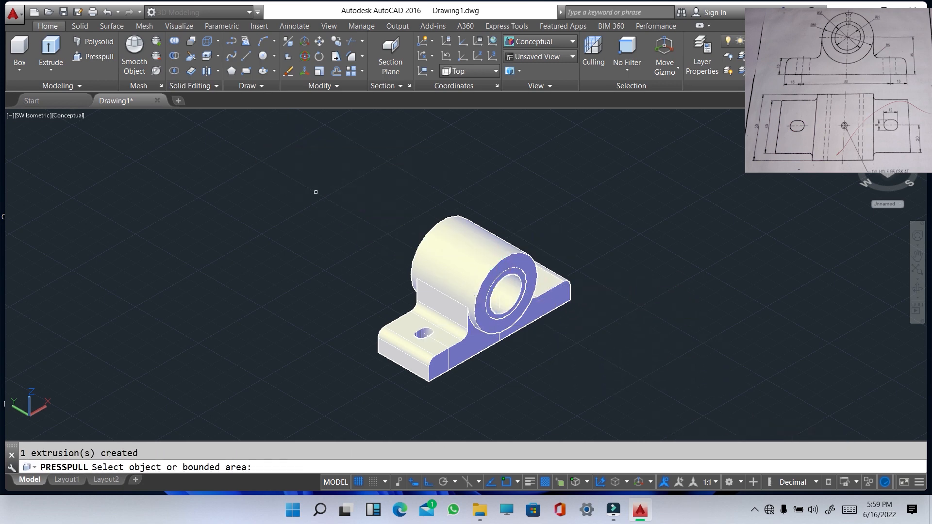
key("Return")
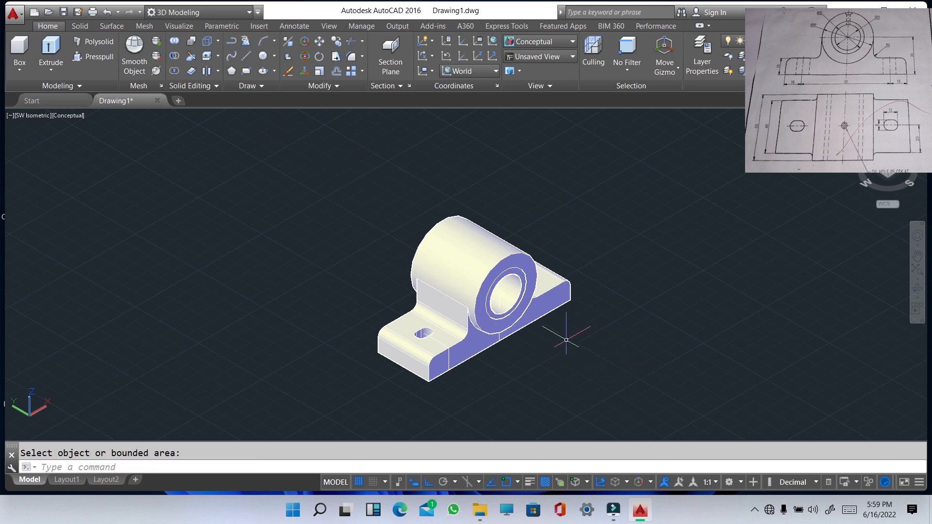
Examine the ring solid inside the housing in the 2D Wireframe visual style, and return to Conceptual
left_click(63, 115)
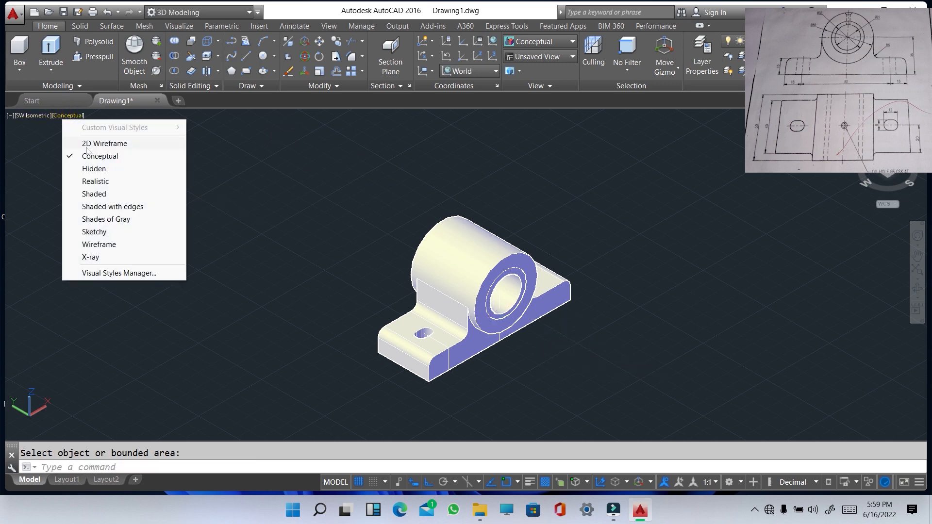
left_click(85, 141)
scroll(436, 231, "down", 2)
scroll(431, 228, "up", 4)
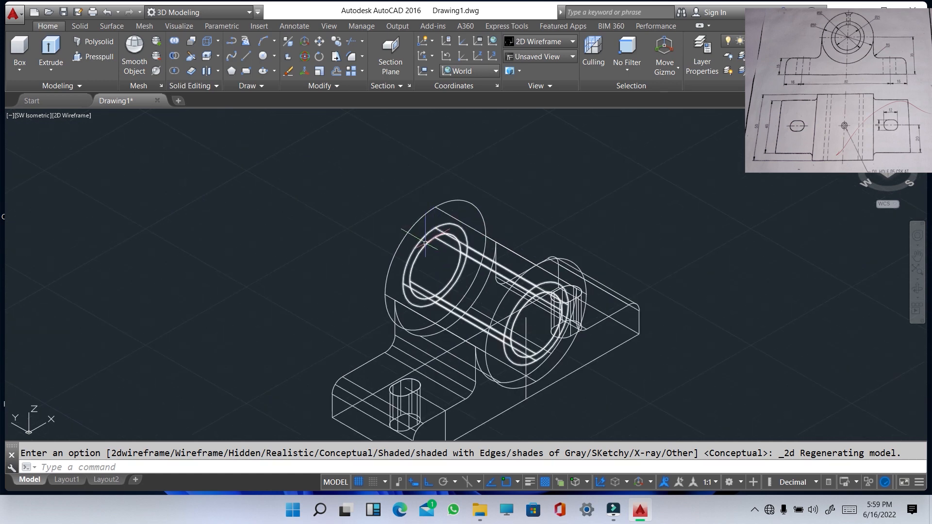
left_click(425, 243)
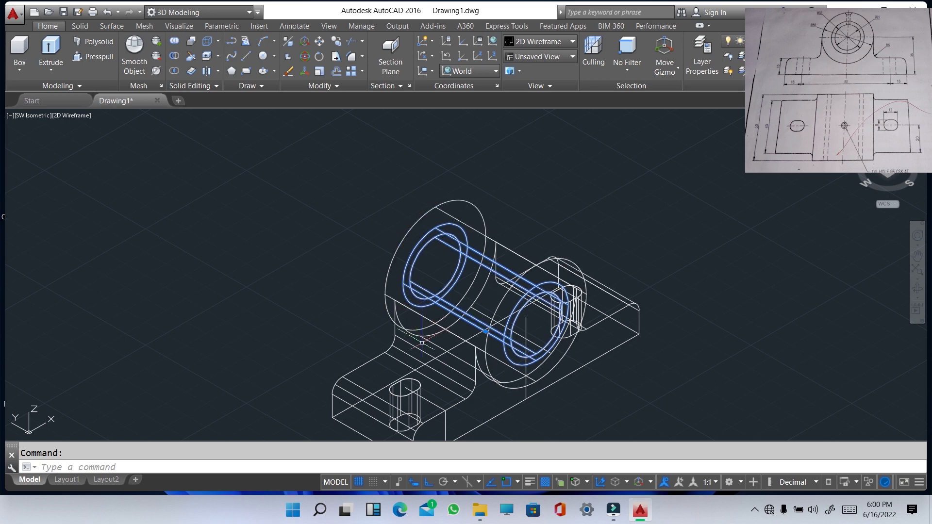
key("Escape")
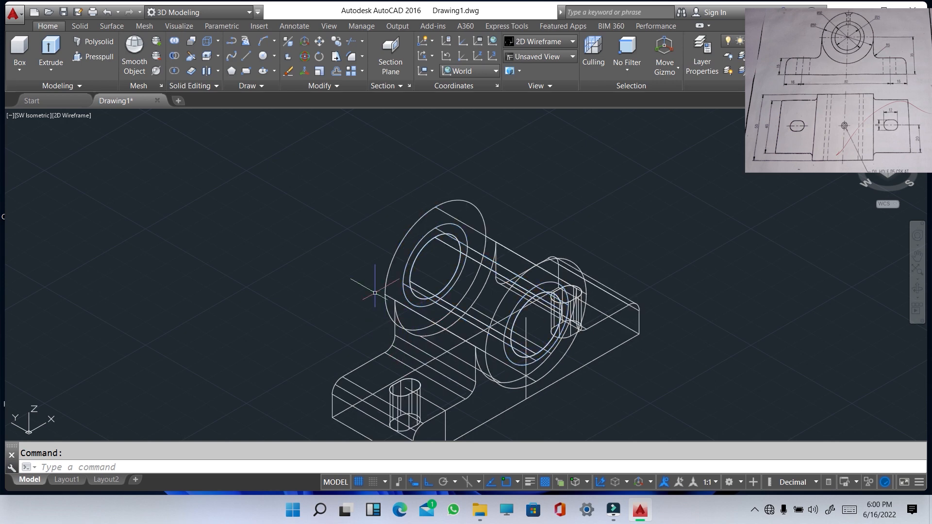
left_click(71, 115)
left_click(97, 156)
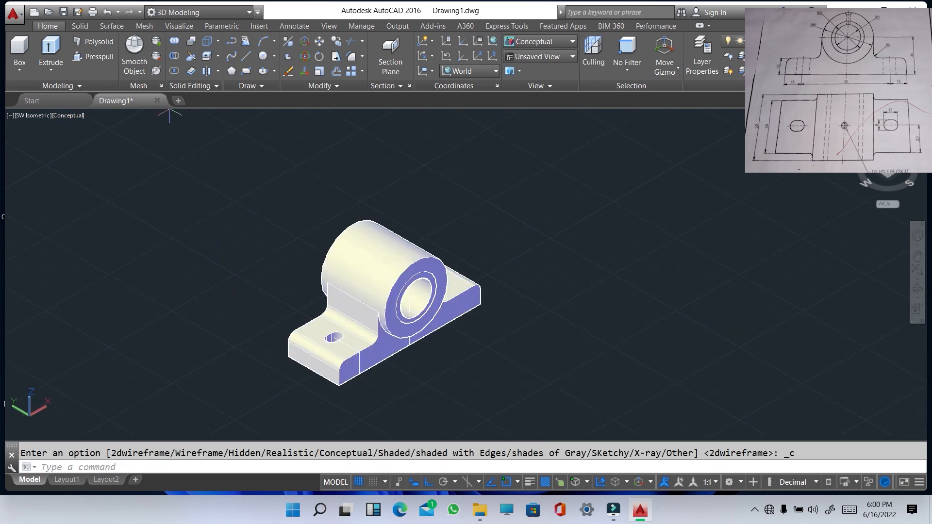
Union the housing cylinder with the slotted base
type("UN")
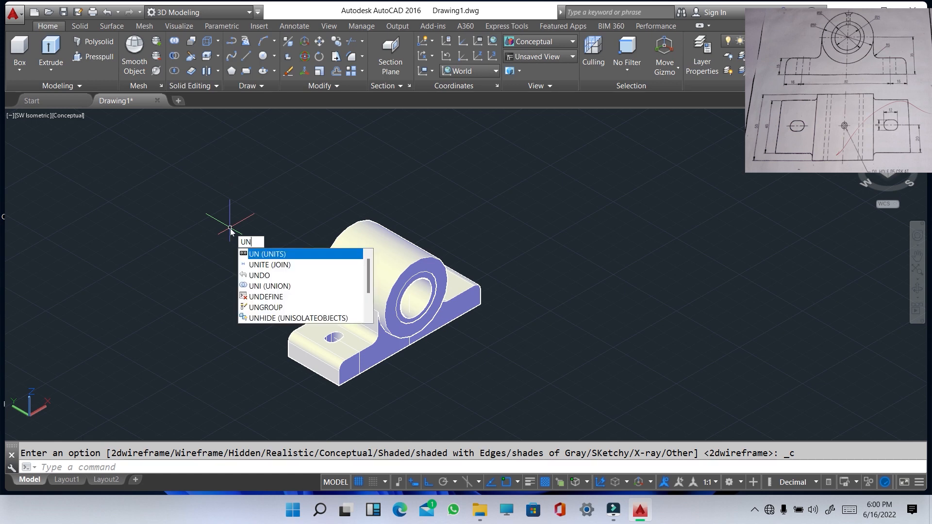
type("I")
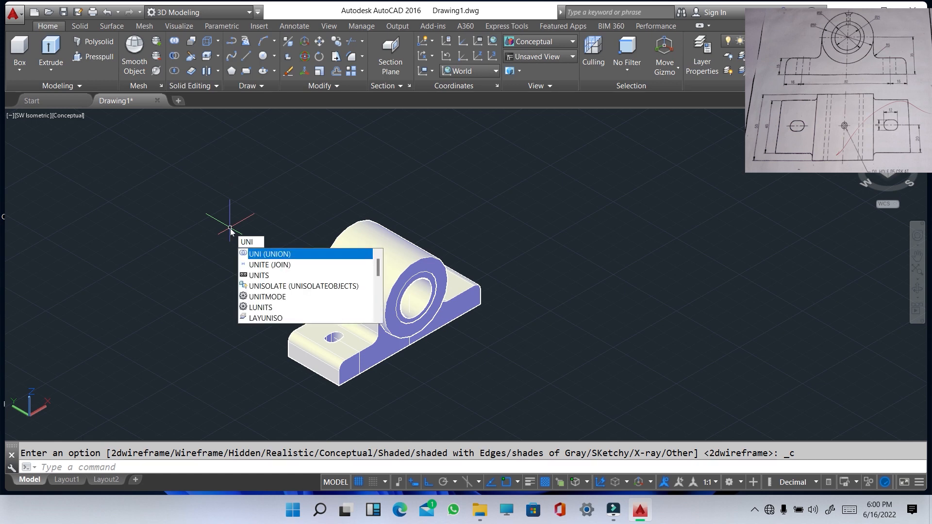
key("Return")
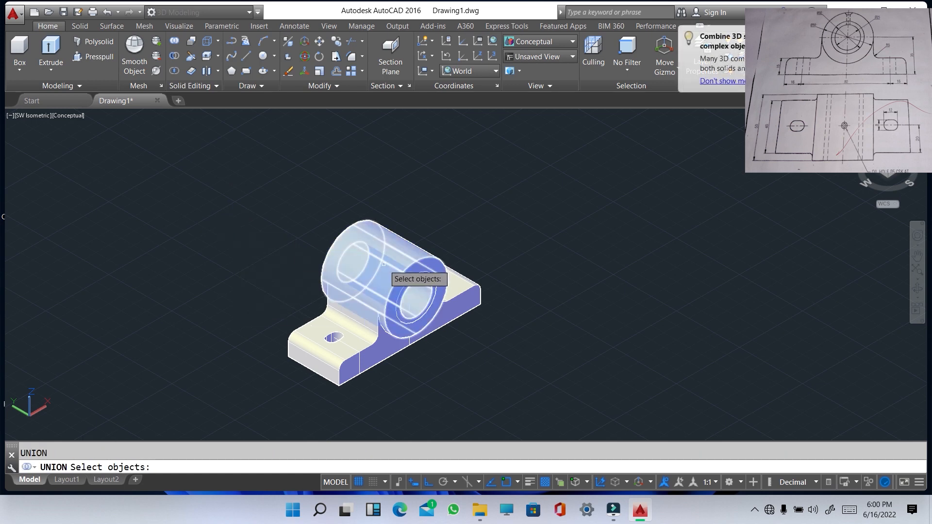
left_click(393, 294)
left_click(393, 295)
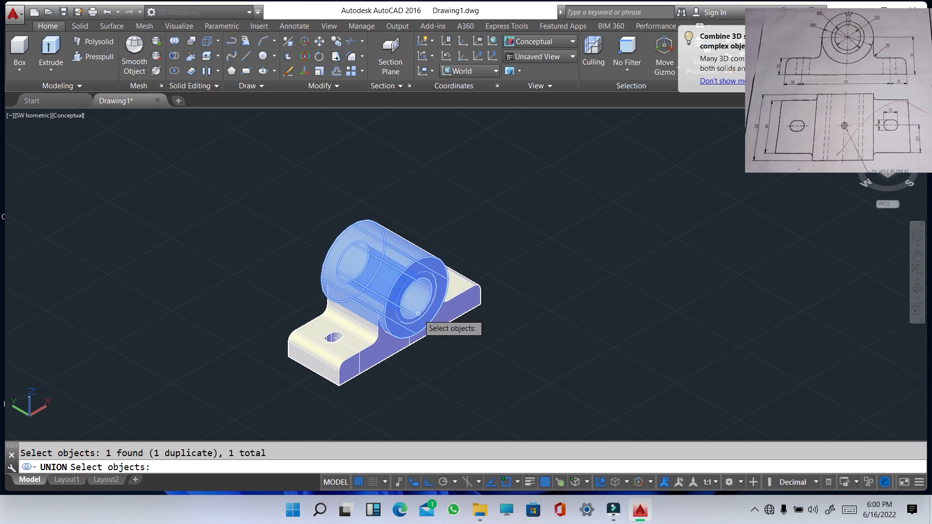
left_click(351, 344)
key("Return")
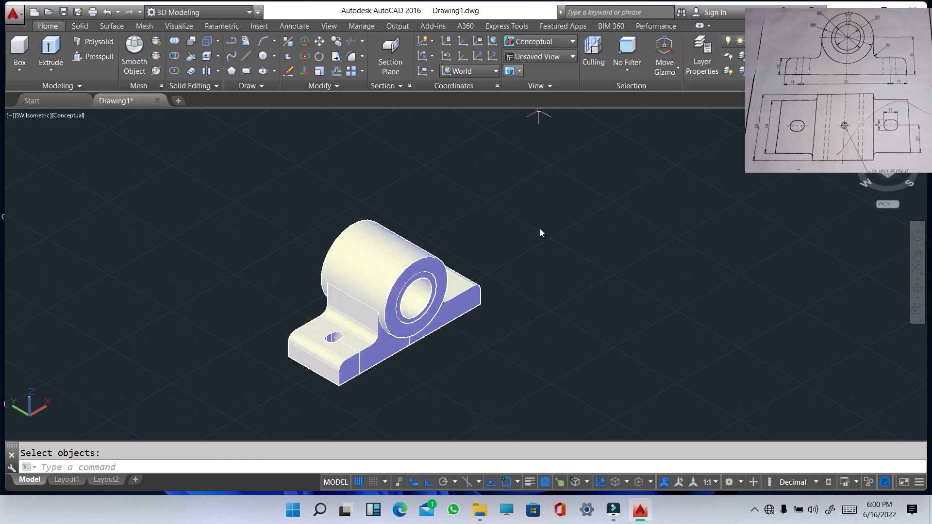
Split the drawing area into multiple viewports
left_click(520, 73)
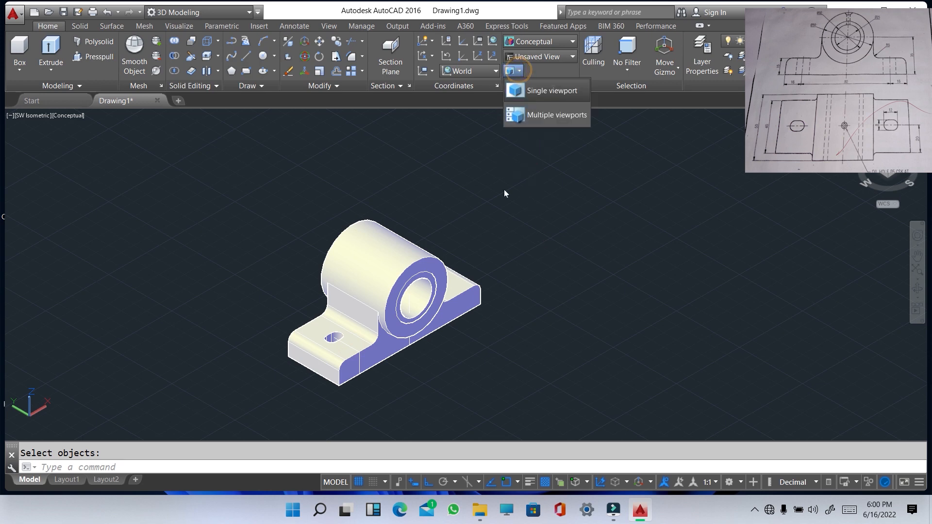
left_click(520, 71)
left_click(539, 114)
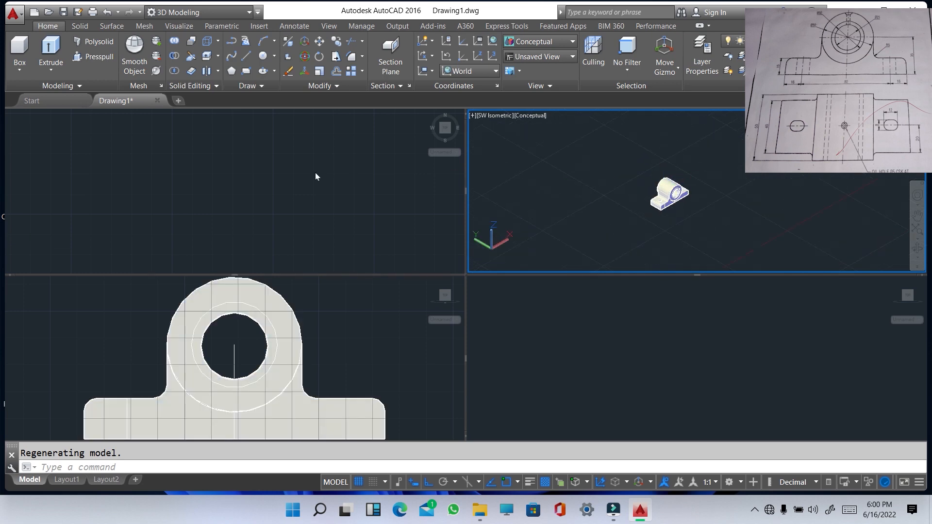
Examine the bracket in the Top, Front and Right viewports, framing it within each one
left_click(297, 174)
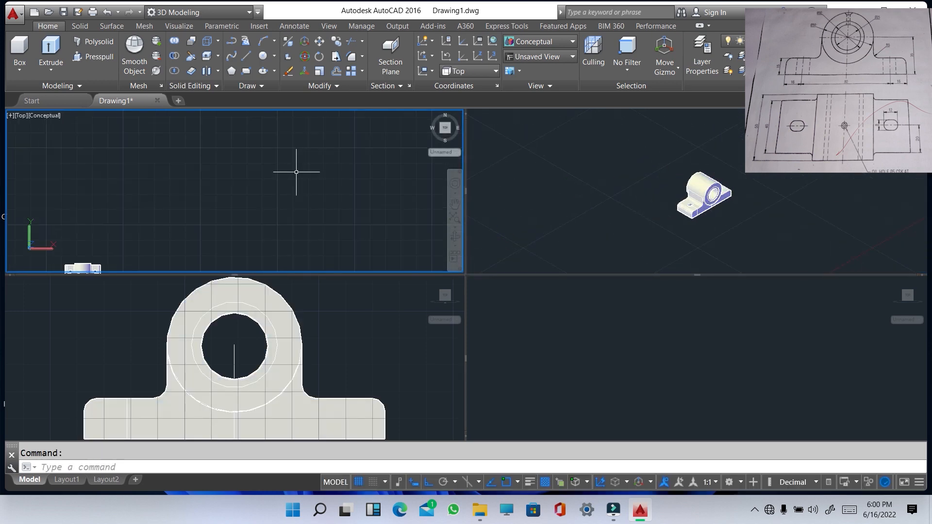
scroll(296, 172, "down", 1)
scroll(137, 244, "up", 5)
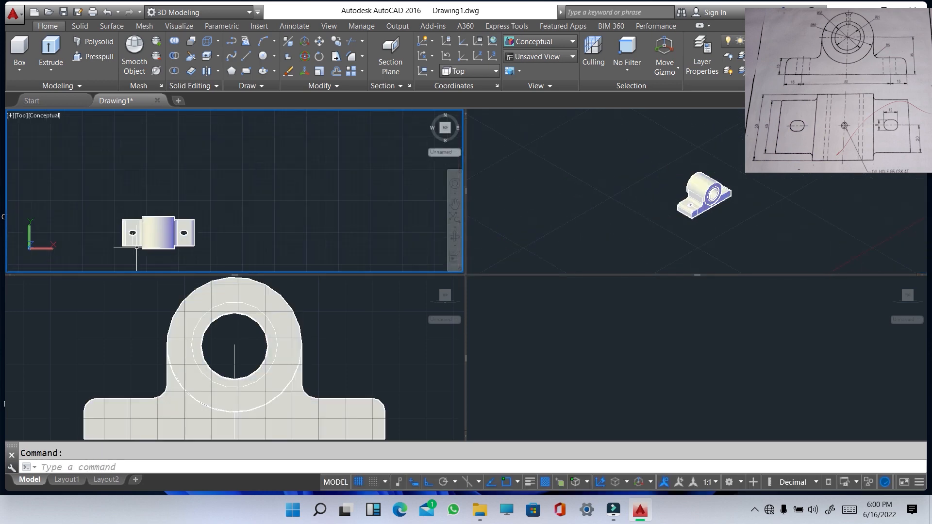
left_click(233, 339)
scroll(234, 335, "down", 2)
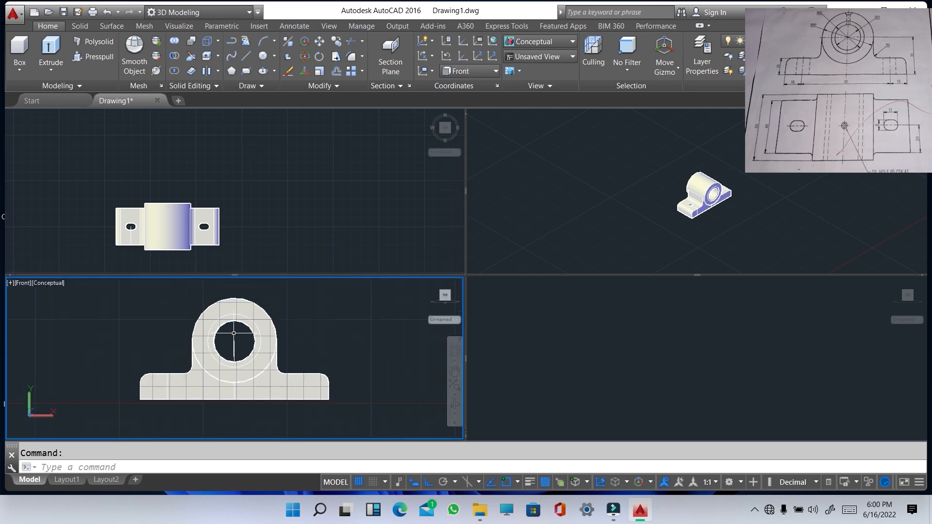
scroll(234, 333, "up", 1)
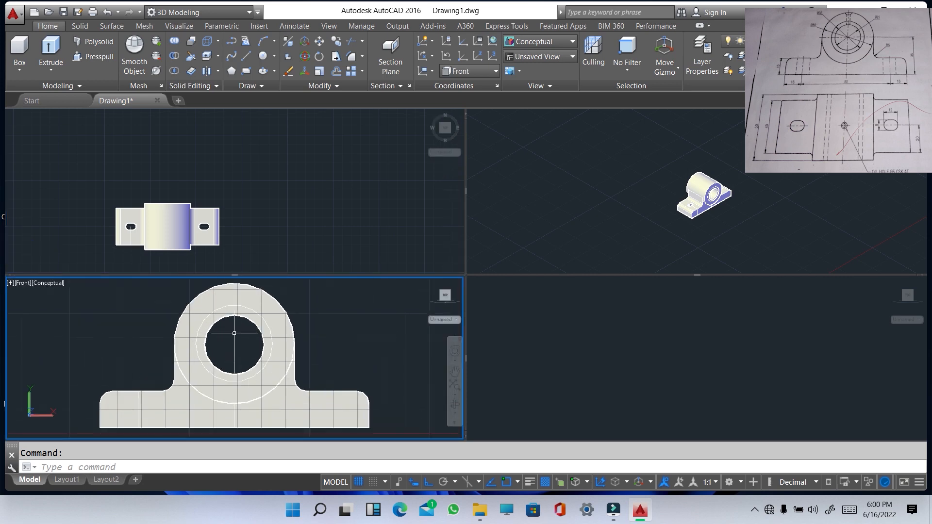
left_click(650, 206)
left_click(696, 363)
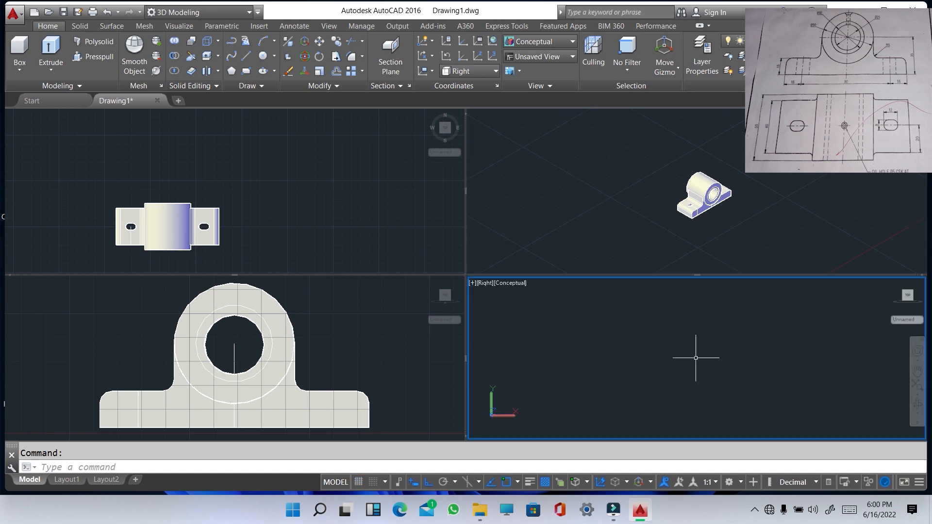
scroll(775, 321, "up", 2)
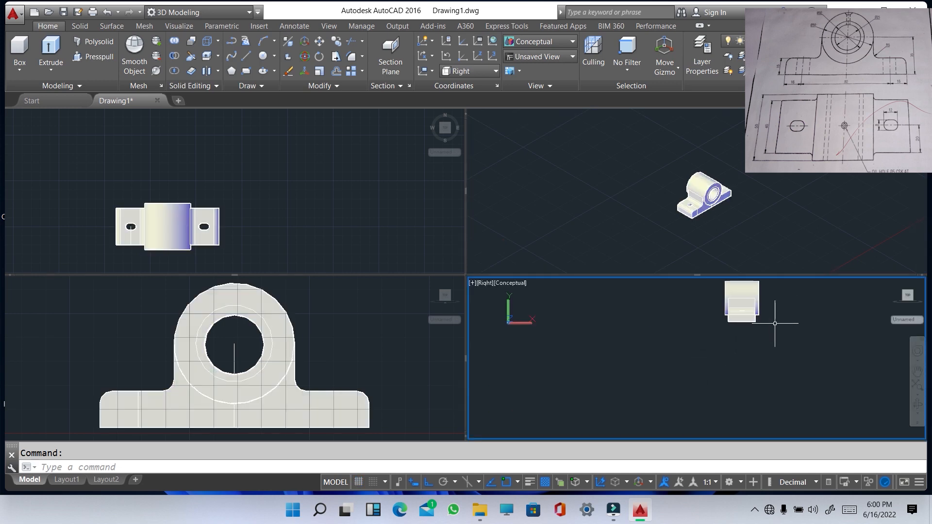
scroll(751, 322, "down", 4)
scroll(750, 319, "up", 1)
scroll(757, 323, "up", 1)
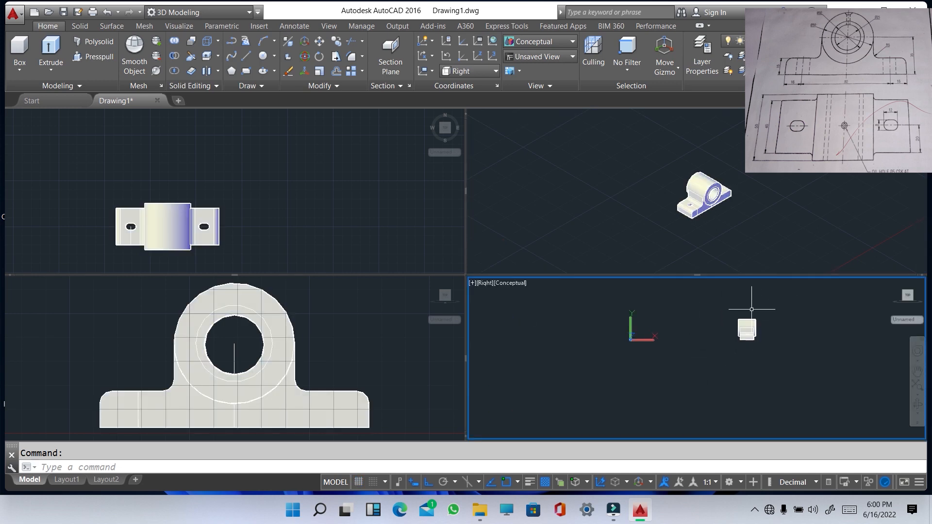
scroll(766, 354, "up", 1)
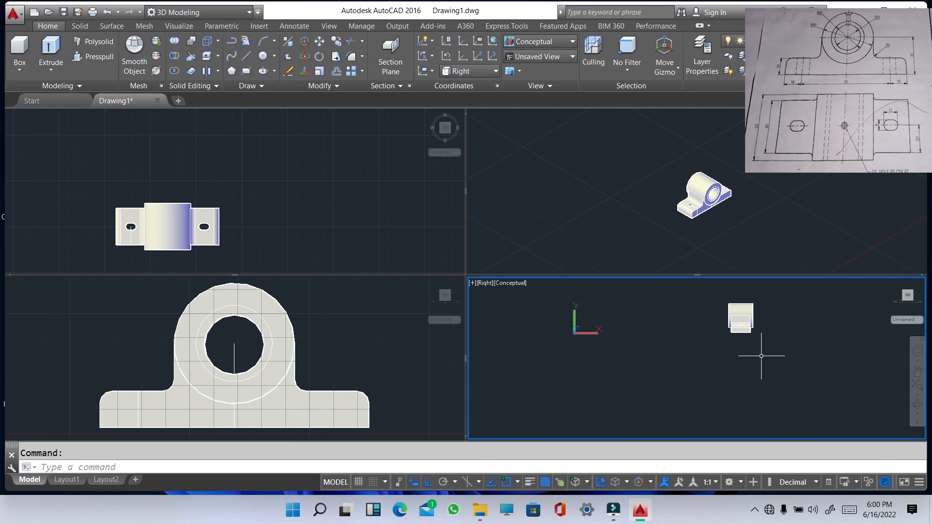
right_click(659, 205)
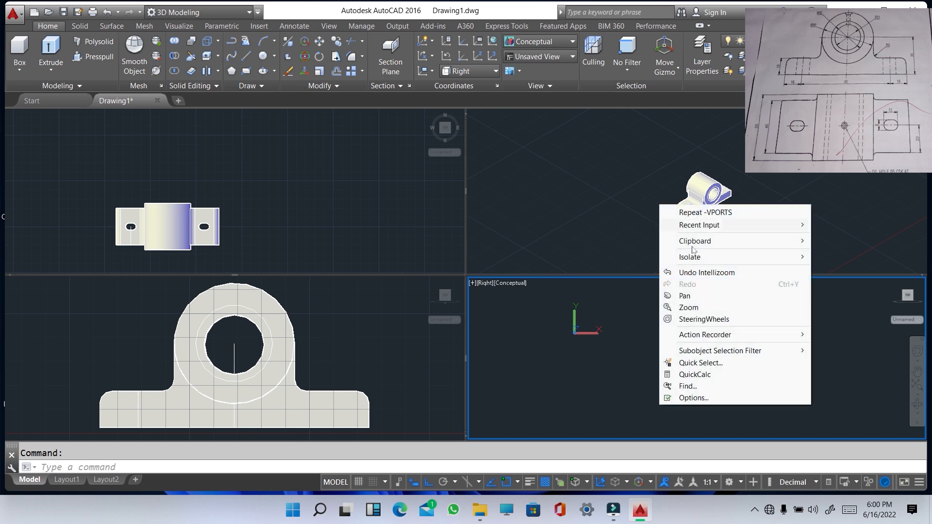
left_click(600, 199)
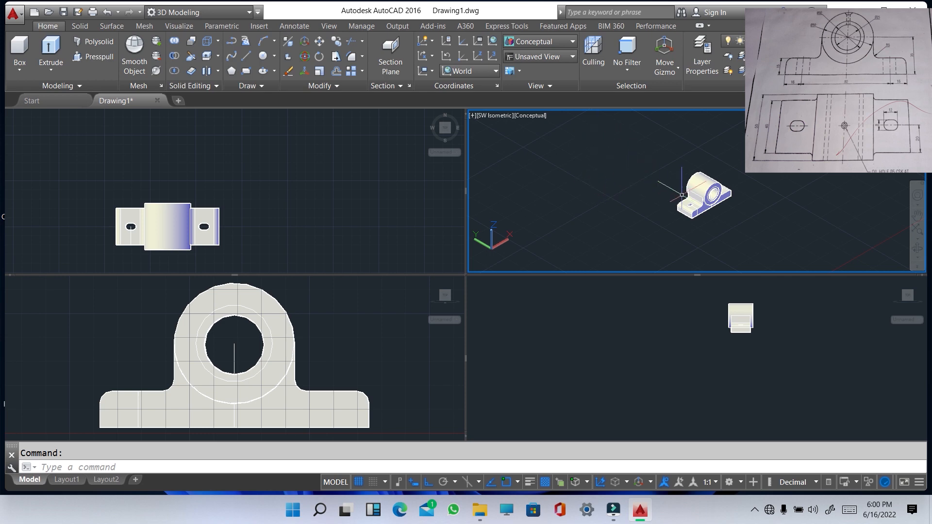
right_click(534, 159)
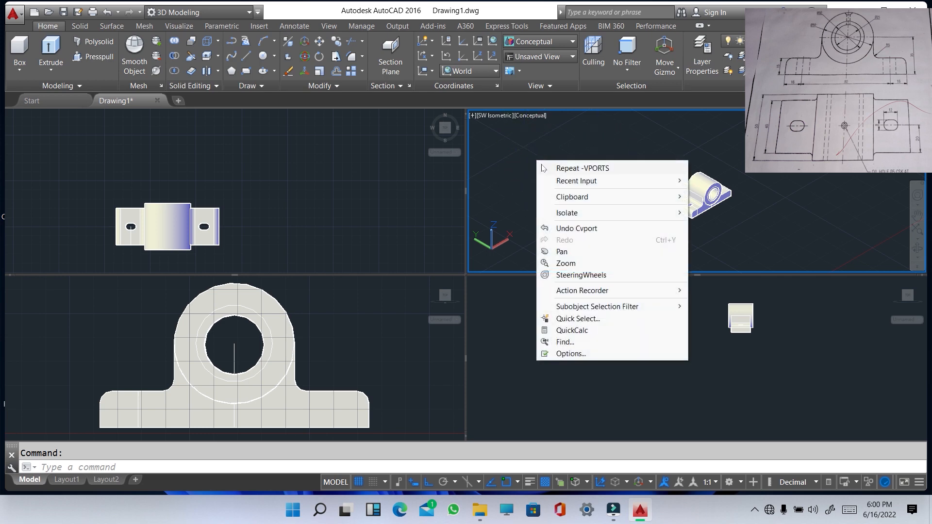
left_click(524, 159)
left_click(524, 151)
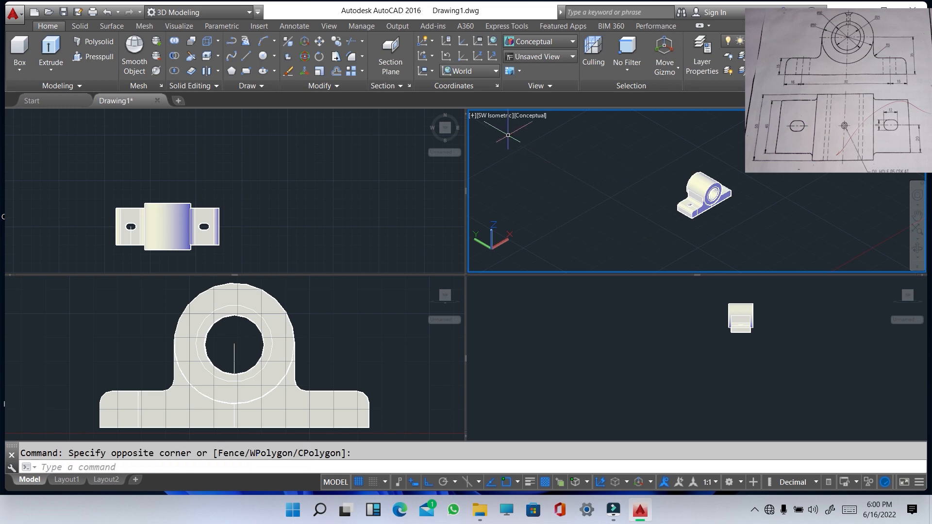
Change the SW Isometric viewport to the NE Isometric view, with the whole bracket framed
left_click(496, 114)
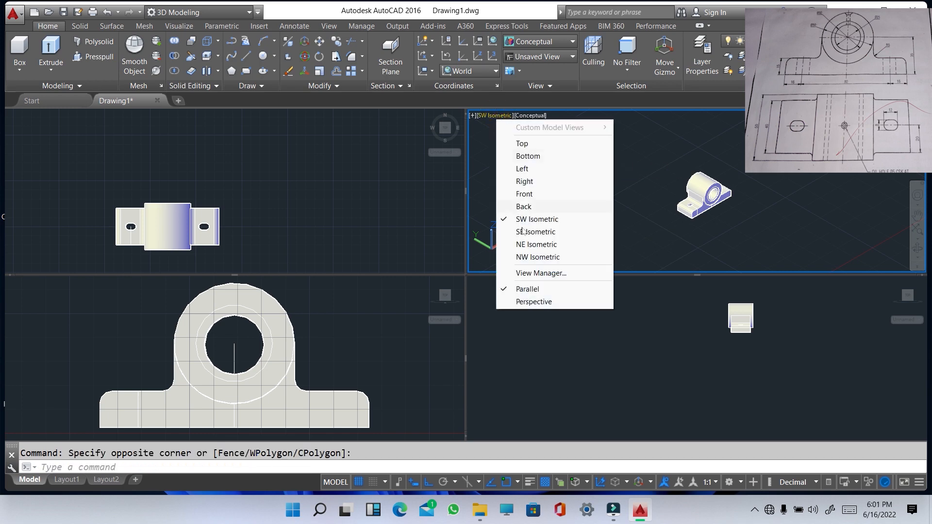
left_click(536, 243)
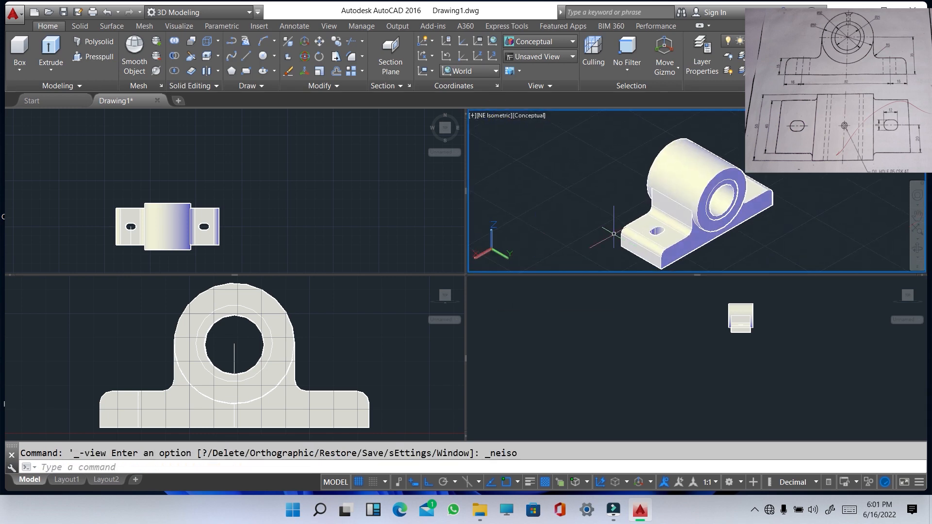
left_click(497, 115)
left_click(662, 161)
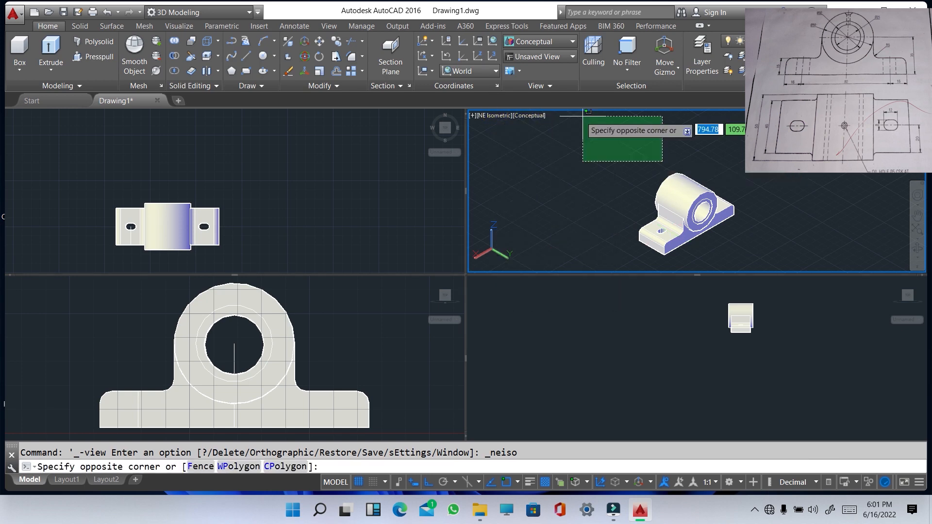
left_click(578, 147)
Reapply the multiple-viewport layout, then return the drawing area to a single viewport showing the bracket in NE Isometric
left_click(514, 71)
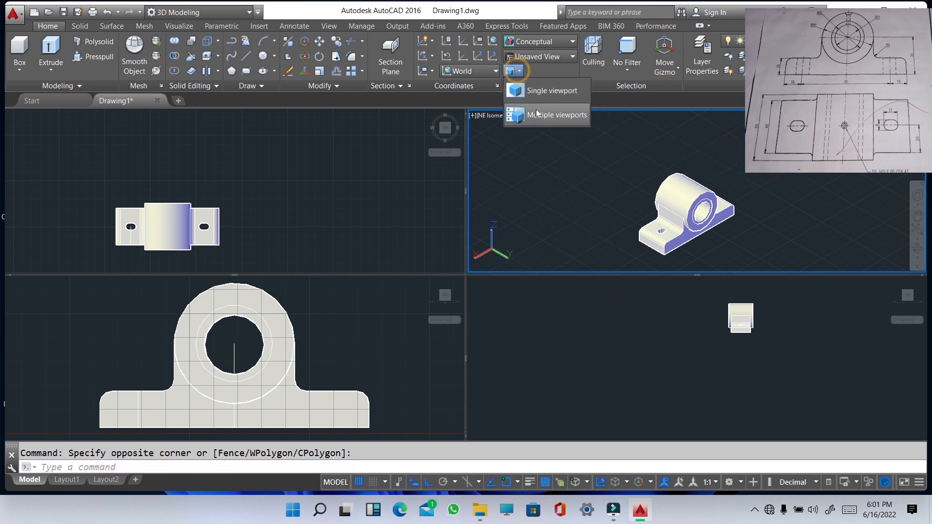
left_click(537, 114)
left_click(520, 72)
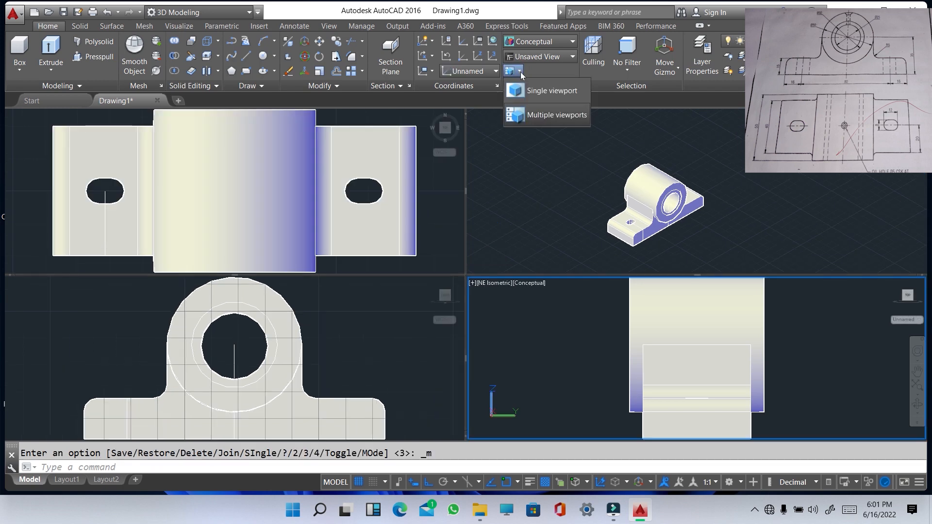
left_click(529, 94)
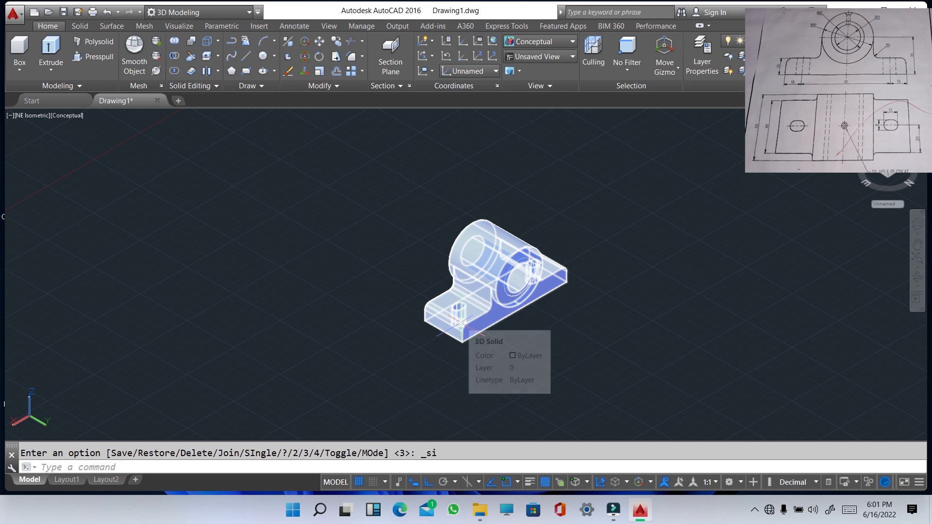
List the united bracket solid's mass properties with MASSPROP, then minimize the text window to return to the model
type("MASSPROP")
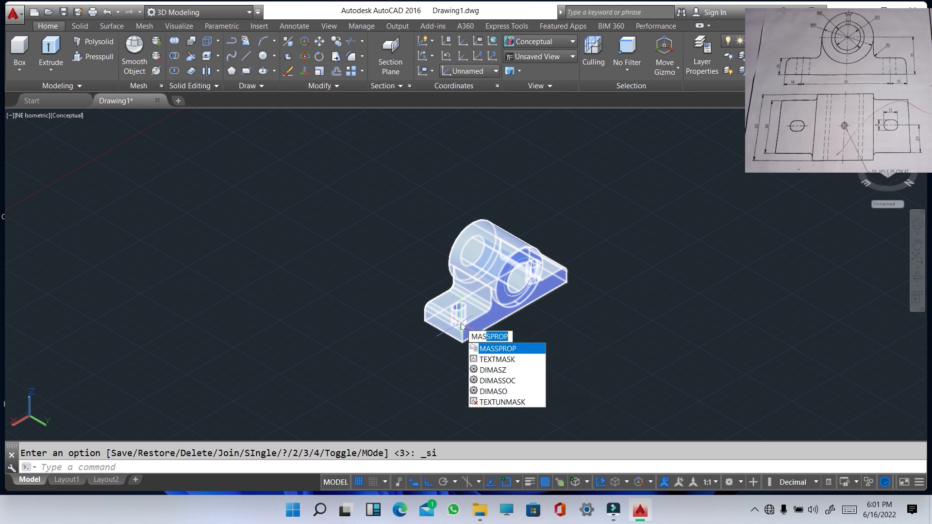
key("Return")
left_click(467, 309)
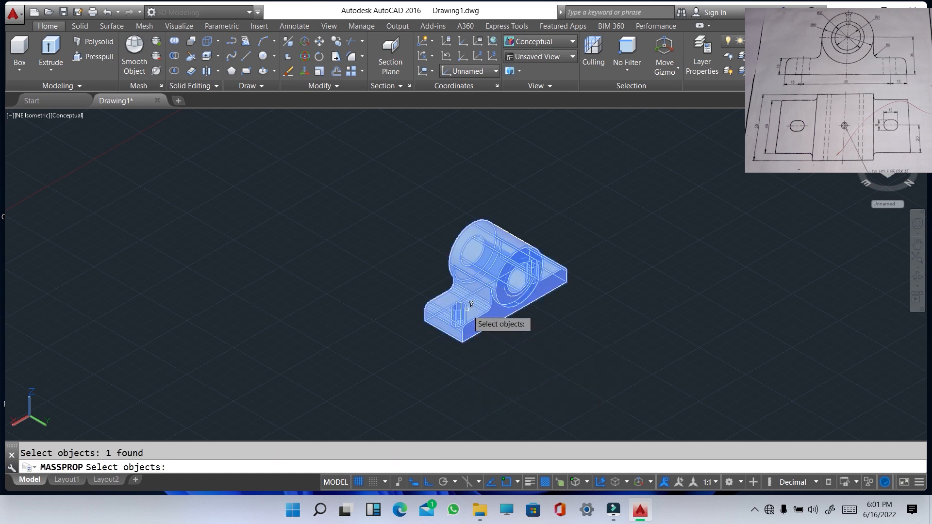
key("Return")
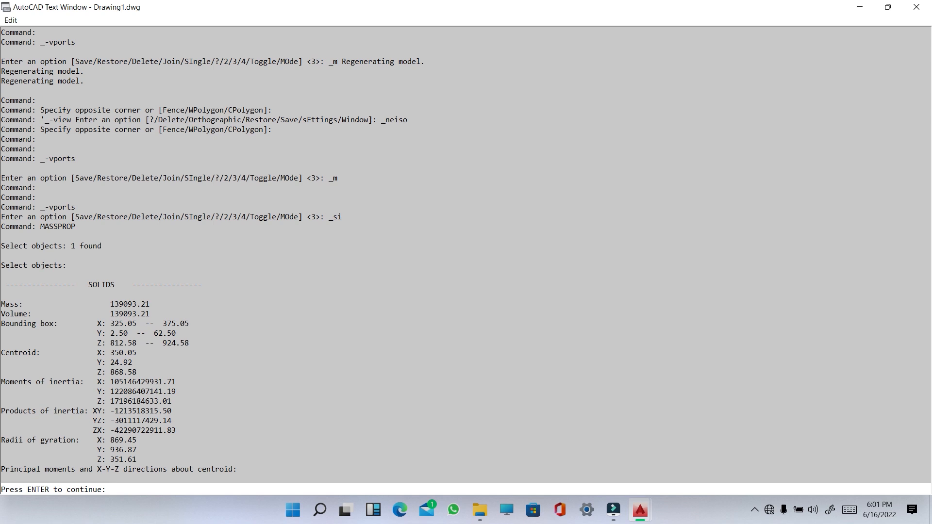
left_click(859, 8)
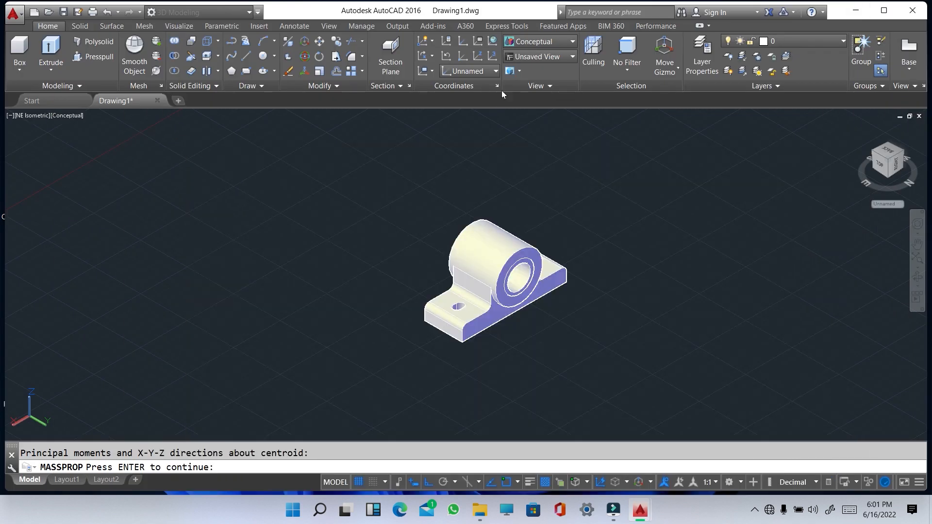
Try to switch the drawing area between the single and multiple viewport layouts
left_click(520, 71)
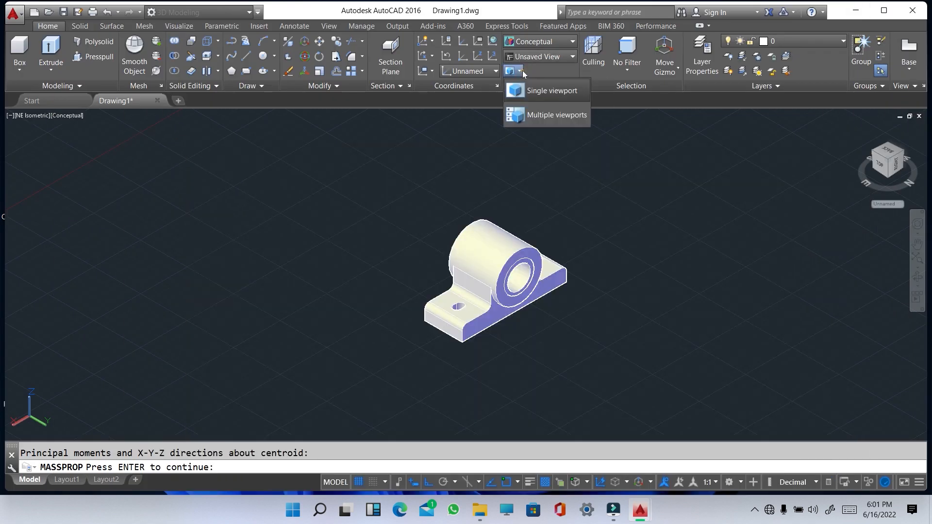
left_click(528, 101)
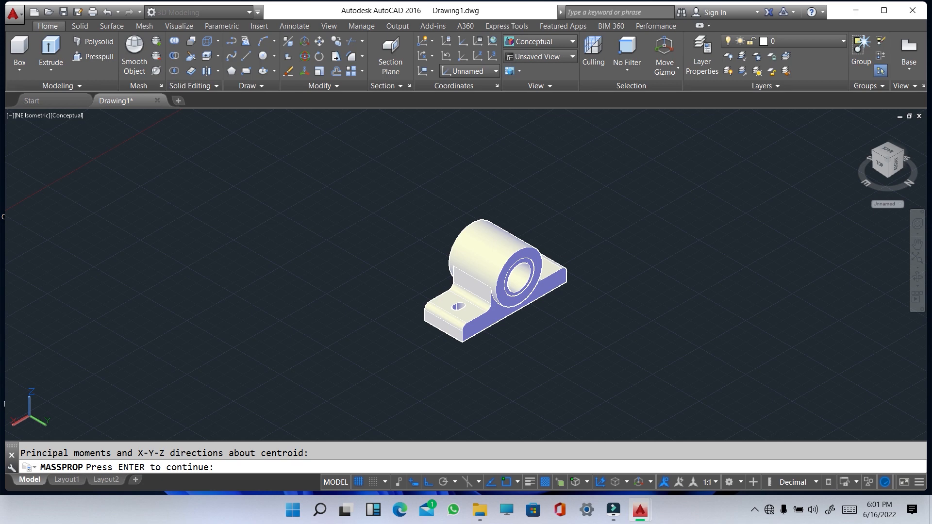
left_click(515, 72)
left_click(529, 122)
left_click(510, 71)
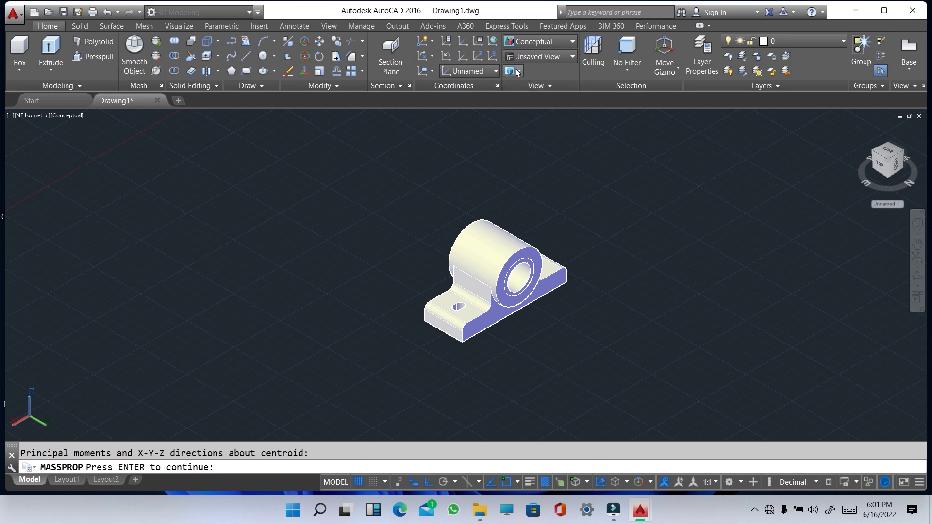
left_click(516, 68)
left_click(523, 84)
Narrow the program window to expose the desktop shortcuts beside it, keeping Drawing1 as the active drawing
left_click_drag(4, 152, 33, 152)
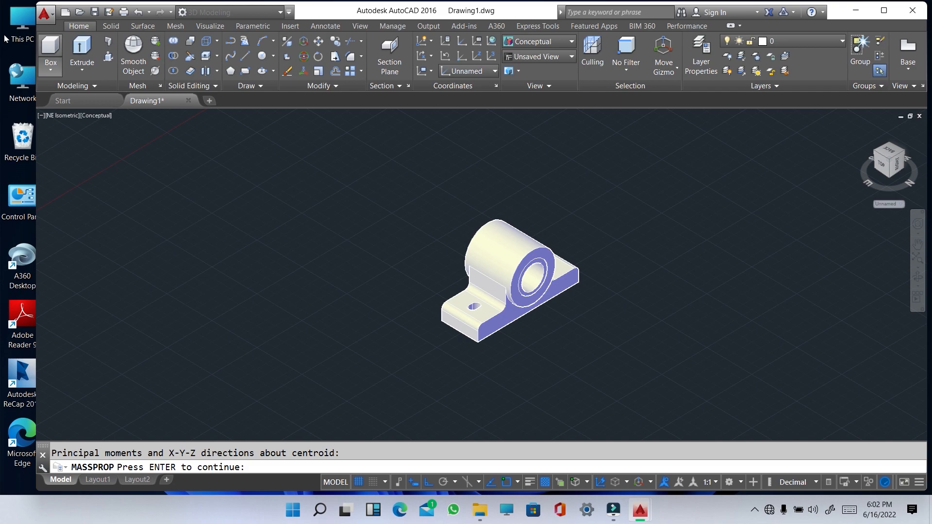
left_click(79, 97)
left_click(146, 100)
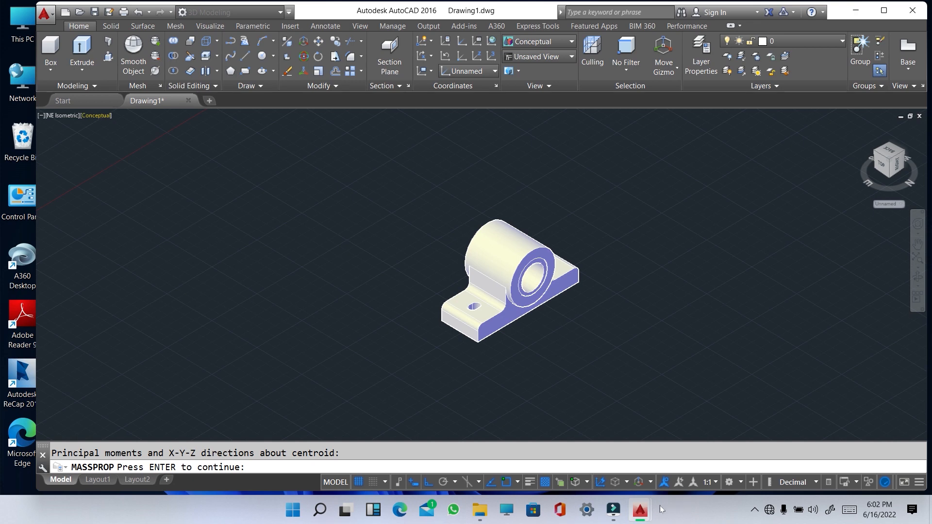
Bring the text window back to review the bracket's mass properties, then close it
mouse_move(641, 509)
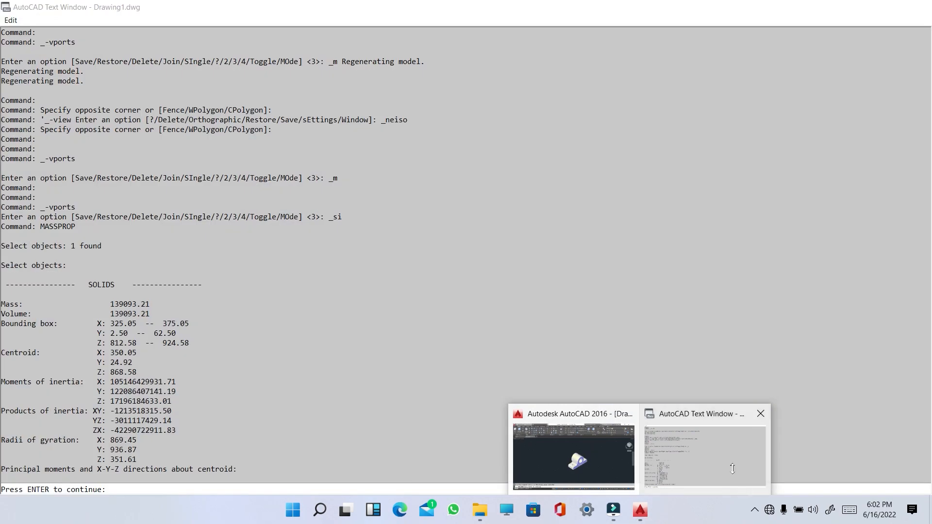
left_click(732, 469)
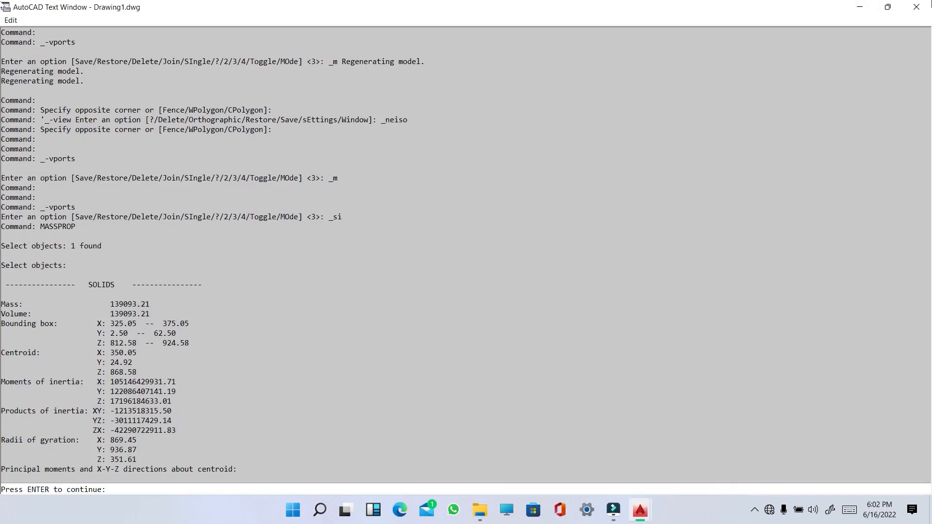
left_click(912, 6)
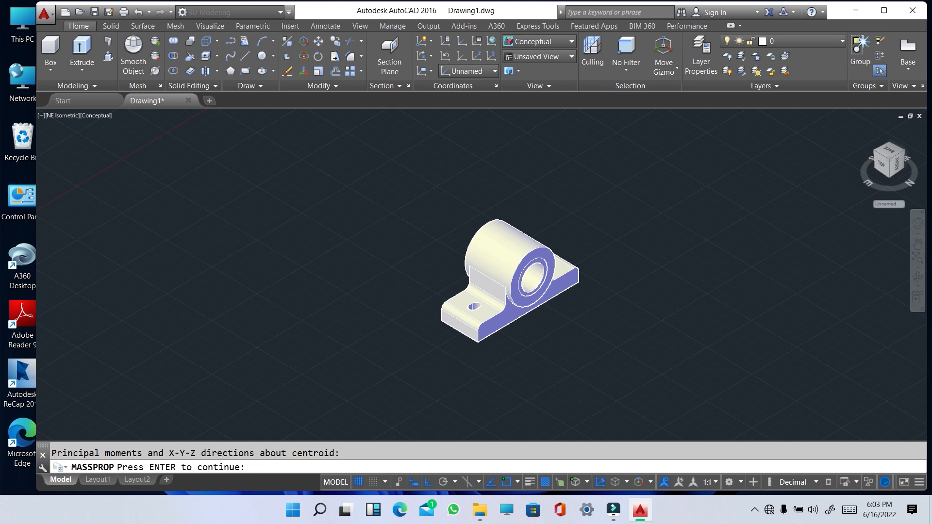
left_click(613, 510)
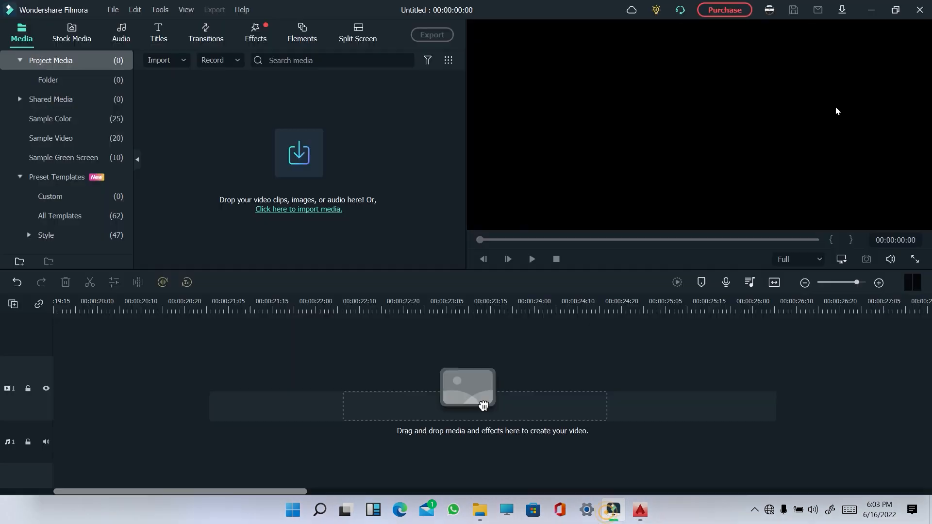